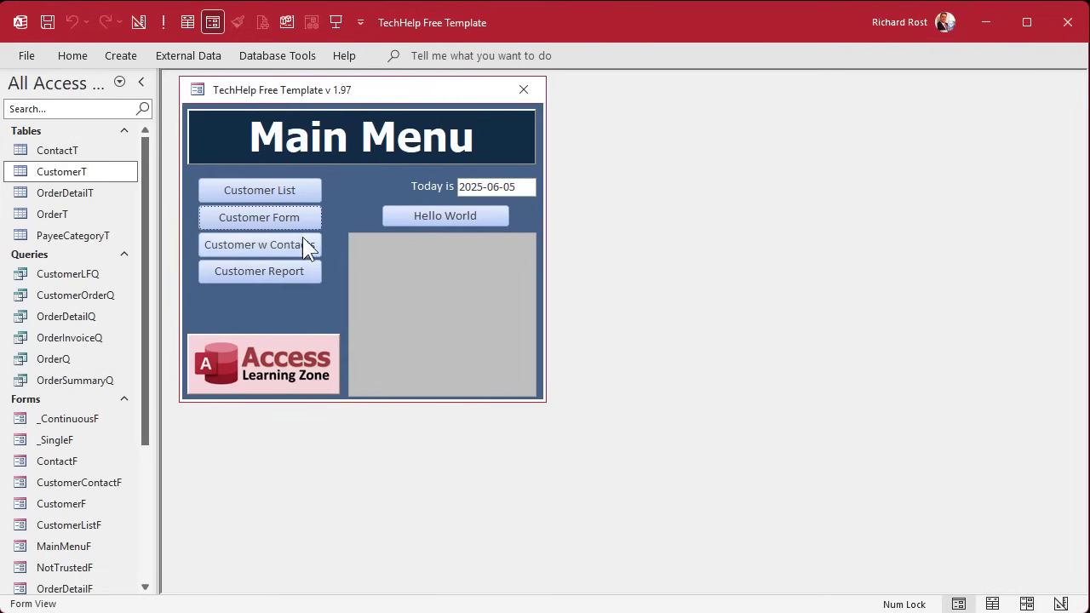
- Open the customer form and choose Utilities as the first customer's payee category
{"action": "left_click", "coordinate": [255, 219]}
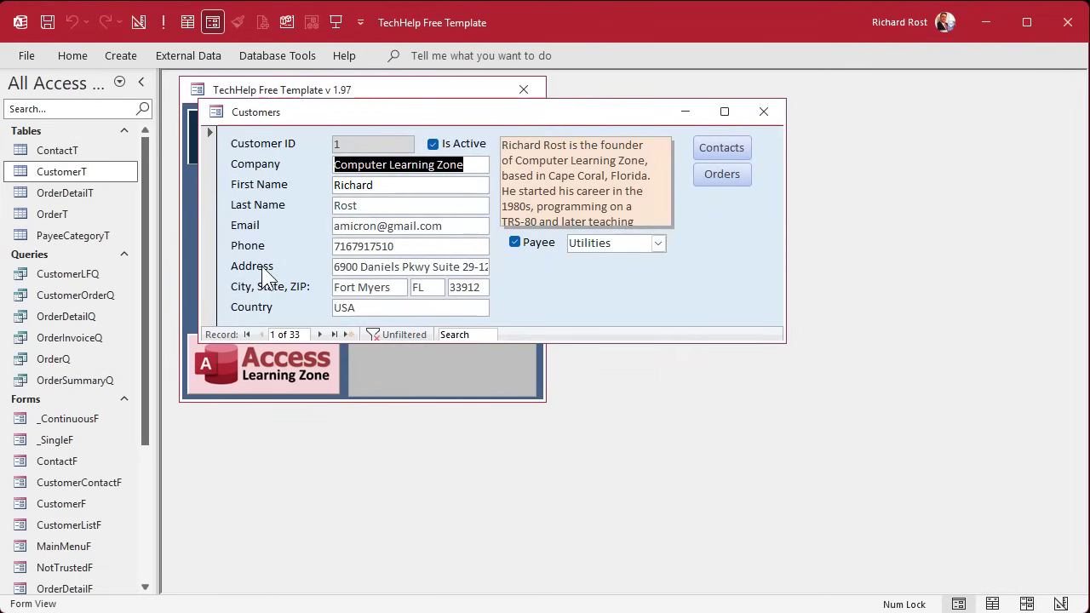
{"action": "left_click", "coordinate": [543, 243]}
{"action": "left_click", "coordinate": [545, 245]}
{"action": "left_click", "coordinate": [658, 242]}
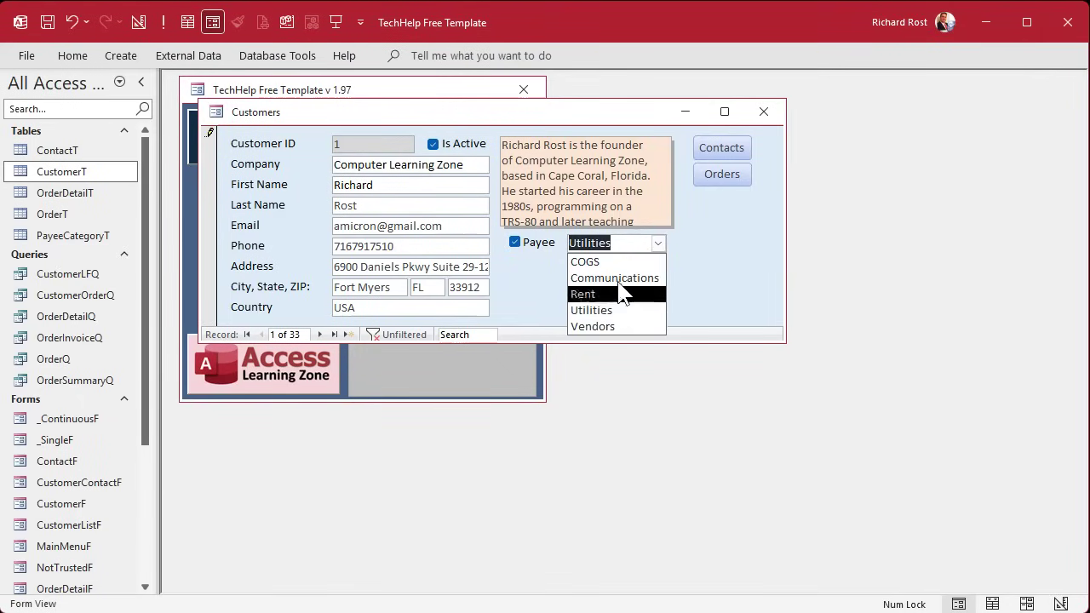
{"action": "left_click", "coordinate": [612, 311]}
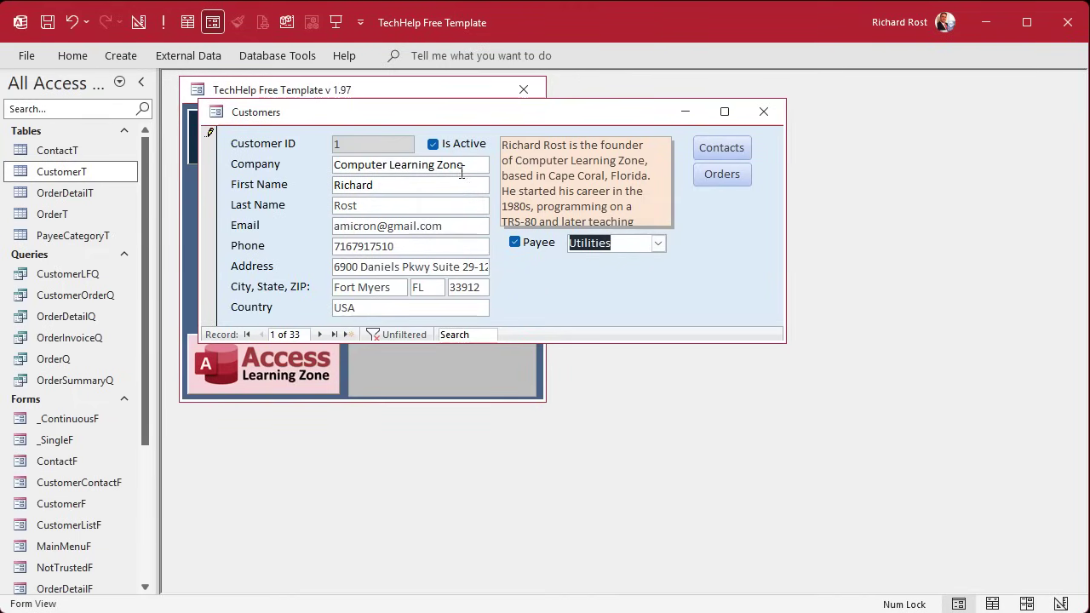
- Mark the customer in the fourth record as a payee and set the payee category to Rent
{"action": "left_click", "coordinate": [320, 335]}
{"action": "left_click", "coordinate": [321, 334]}
{"action": "left_click", "coordinate": [320, 334]}
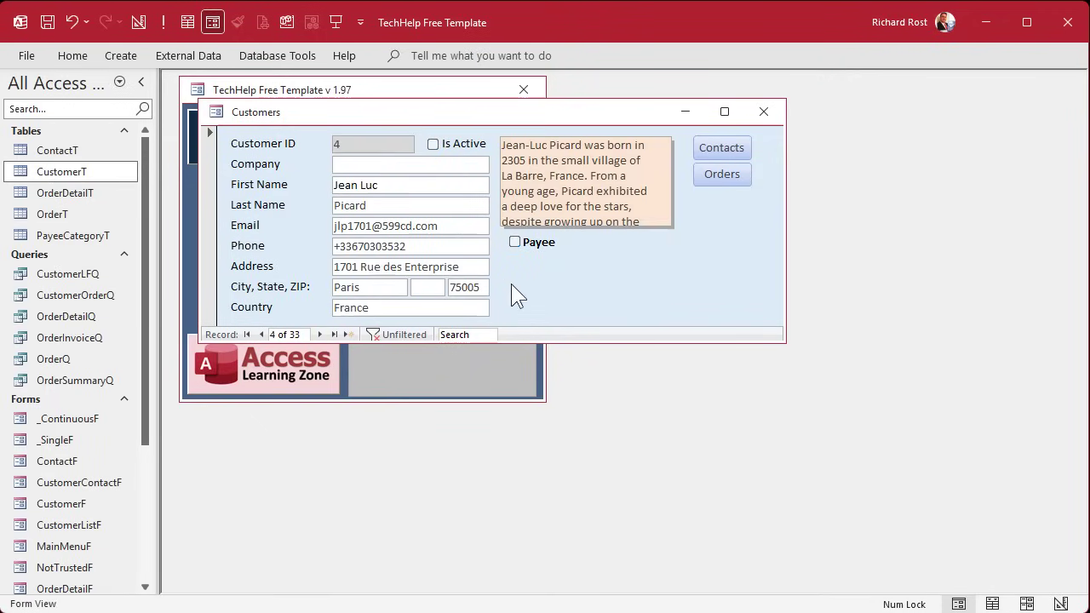
{"action": "left_click", "coordinate": [515, 243]}
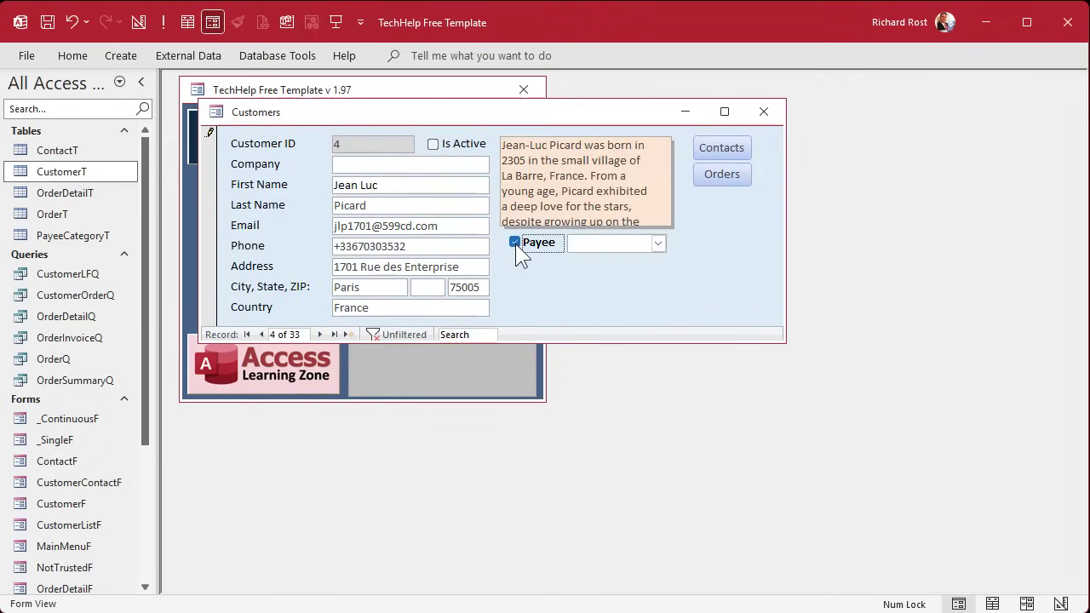
{"action": "left_click", "coordinate": [658, 244]}
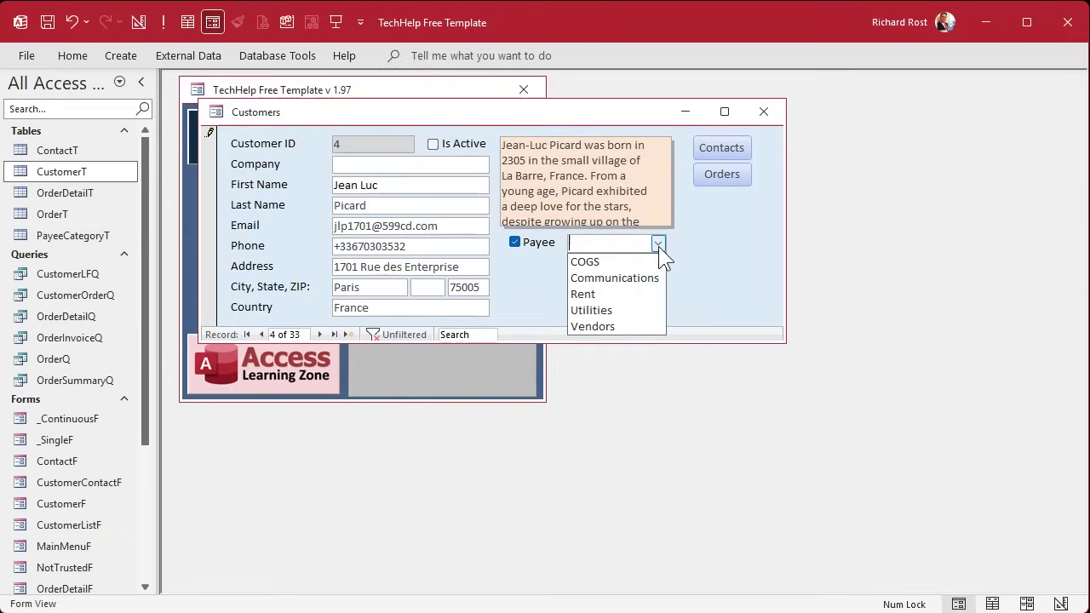
{"action": "left_click", "coordinate": [619, 298]}
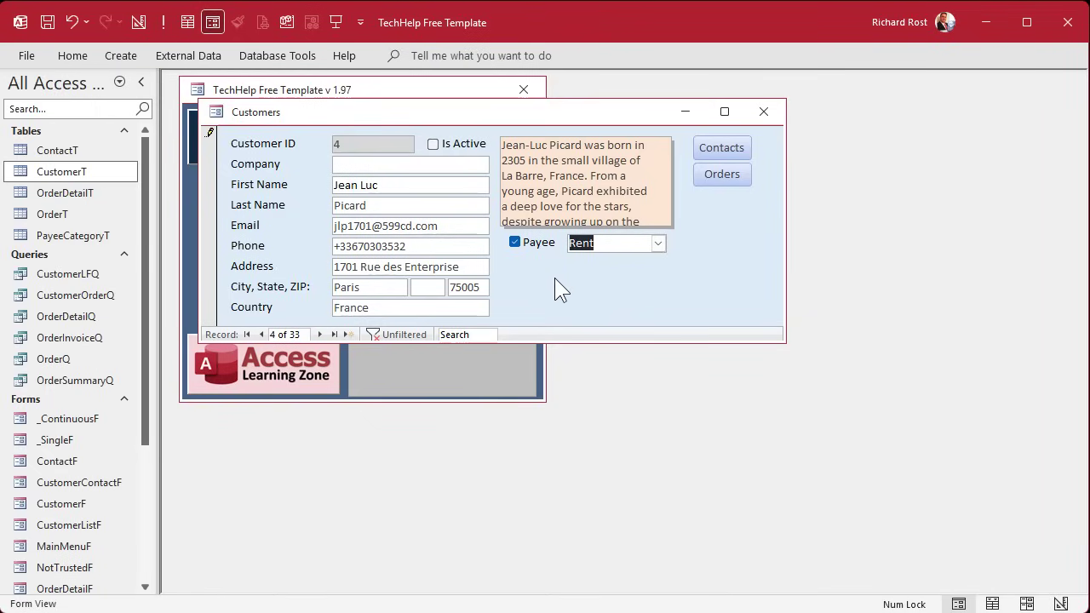
- Mark the customer in the fifth record as a payee in the Communications category and close the customer form
{"action": "left_click", "coordinate": [321, 334]}
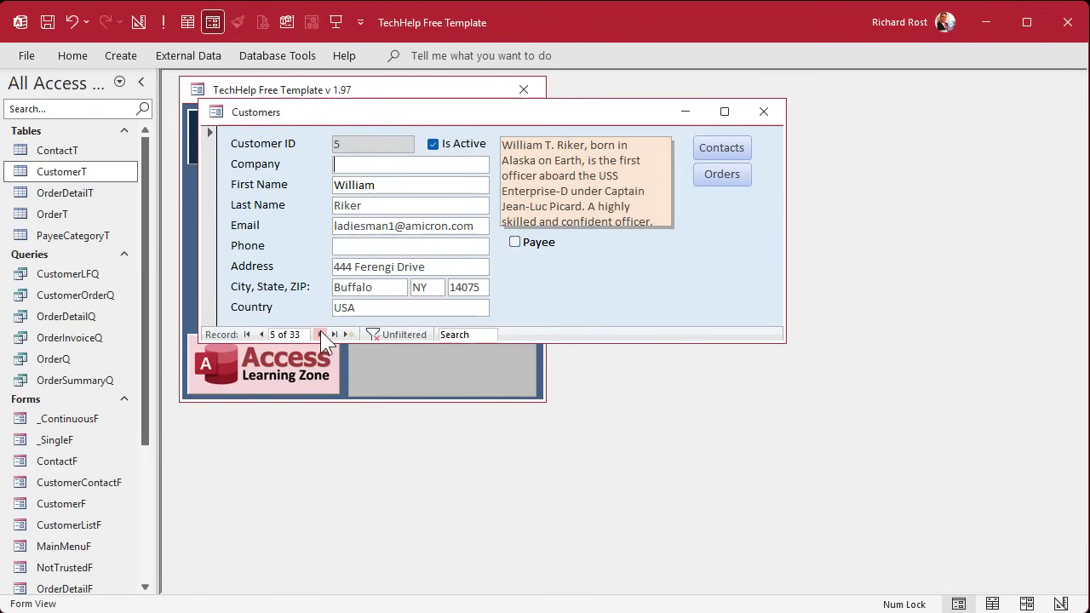
{"action": "left_click", "coordinate": [515, 243]}
{"action": "left_click", "coordinate": [657, 243]}
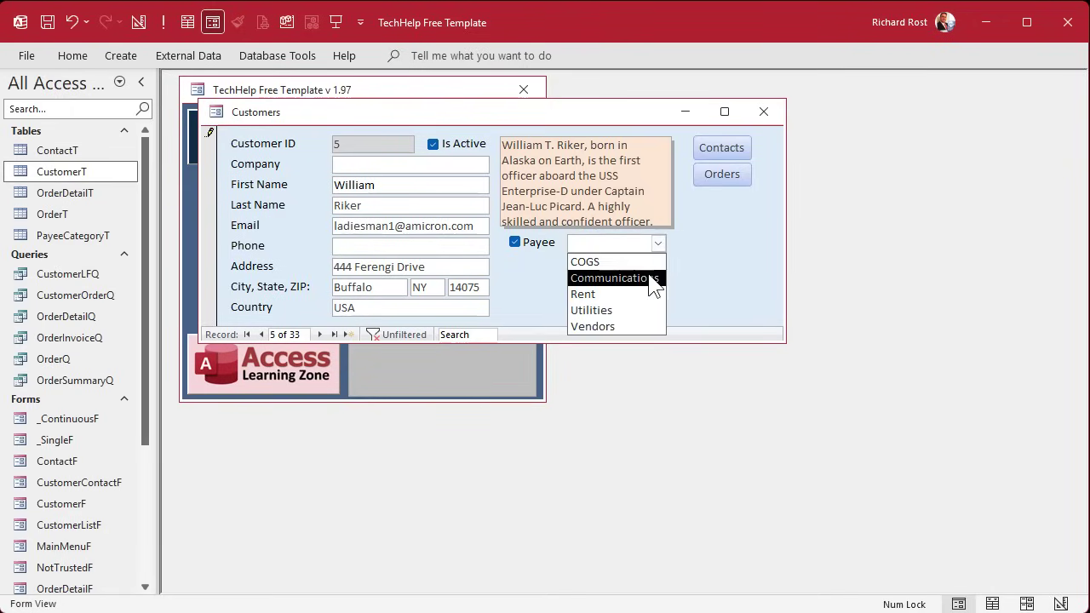
{"action": "left_click", "coordinate": [634, 276]}
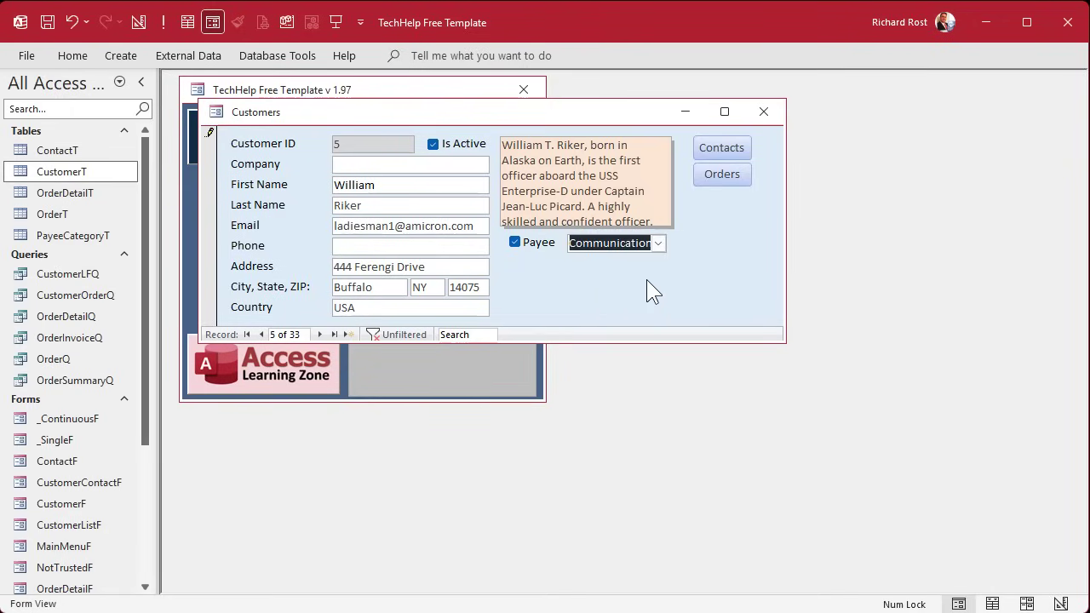
{"action": "left_click", "coordinate": [424, 249]}
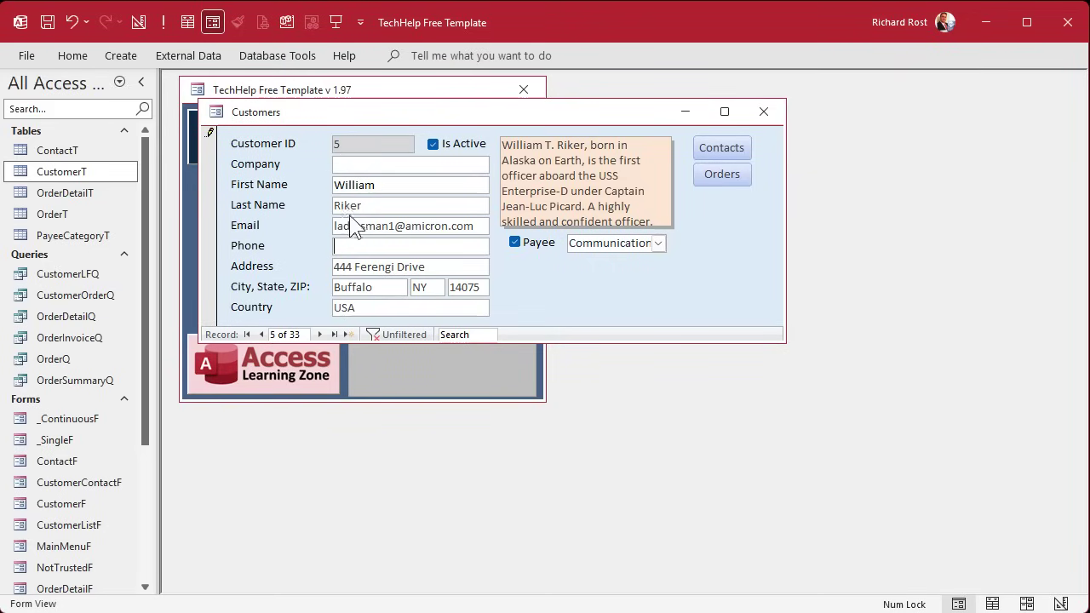
{"action": "left_click", "coordinate": [764, 112]}
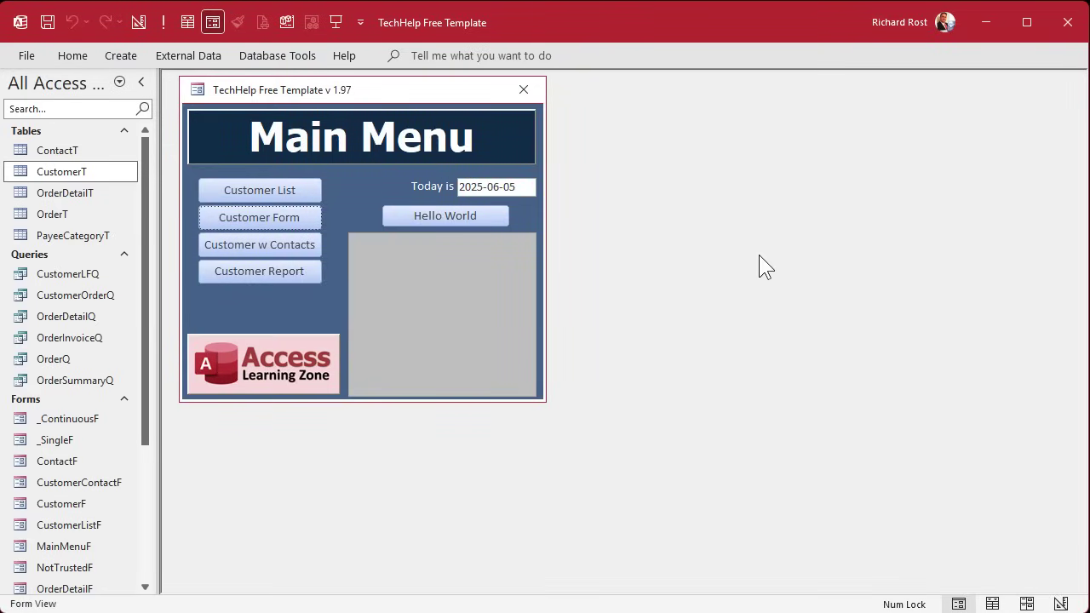
- Create a new query in design view and add the CustomerT table to it
{"action": "left_click", "coordinate": [120, 58]}
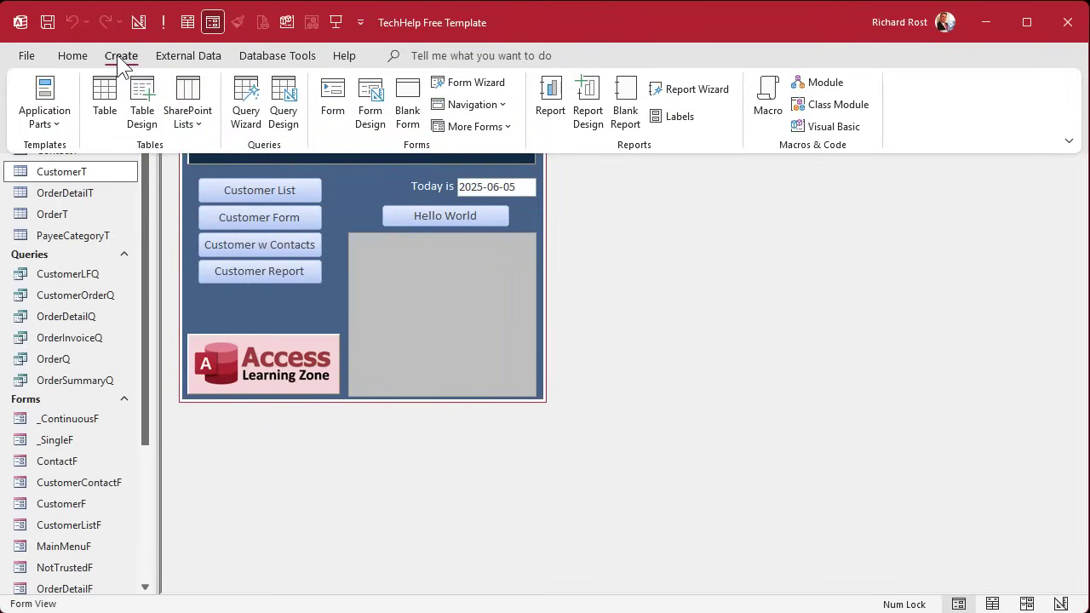
{"action": "left_click", "coordinate": [283, 107]}
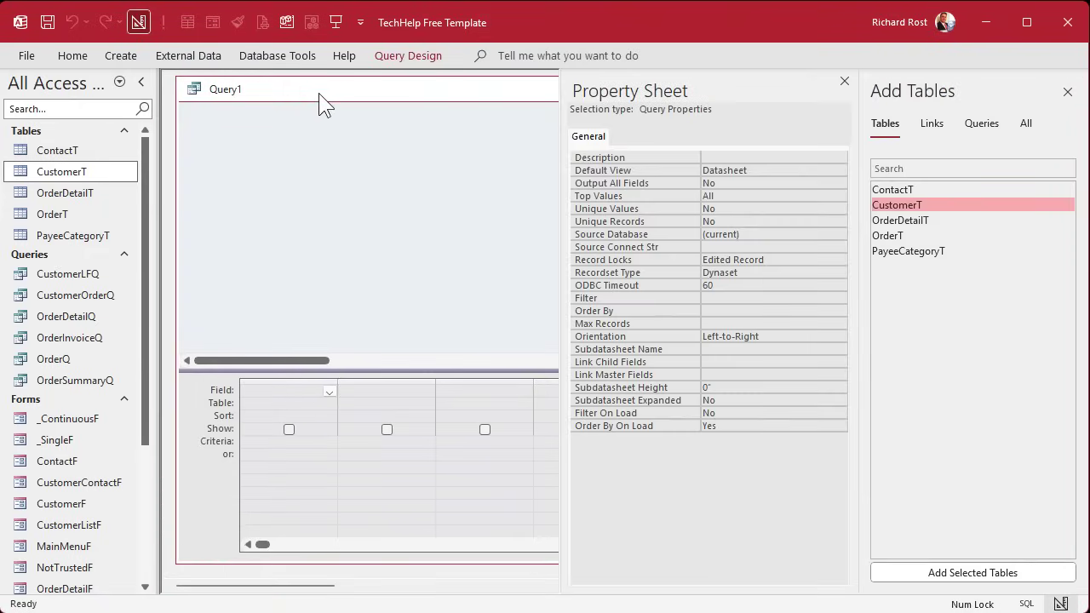
{"action": "left_click", "coordinate": [844, 81]}
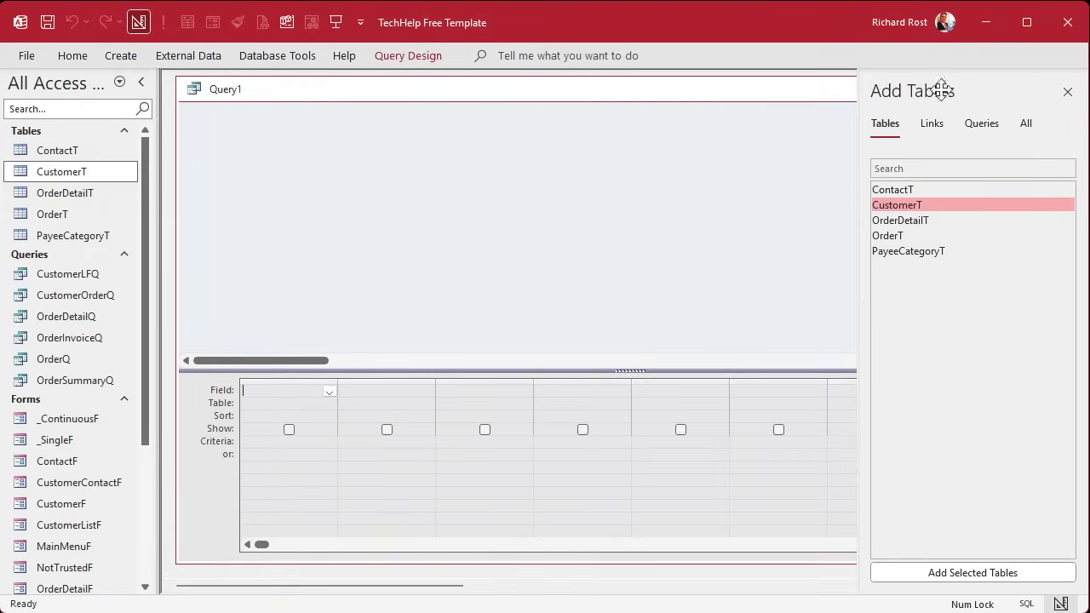
{"action": "left_click", "coordinate": [1067, 92]}
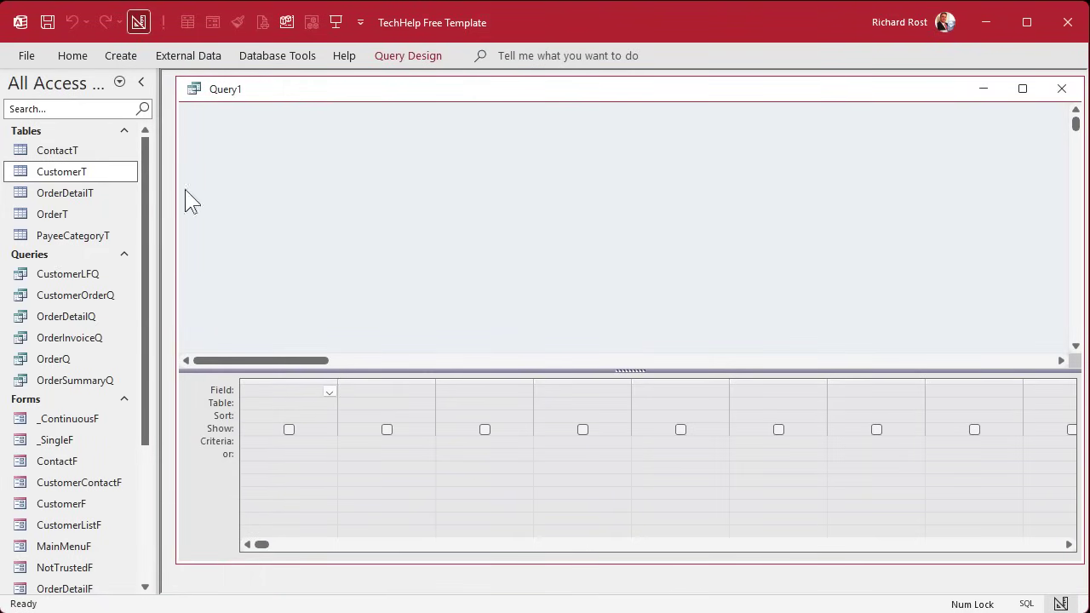
{"action": "left_click_drag", "start_coordinate": [78, 171], "coordinate": [220, 138]}
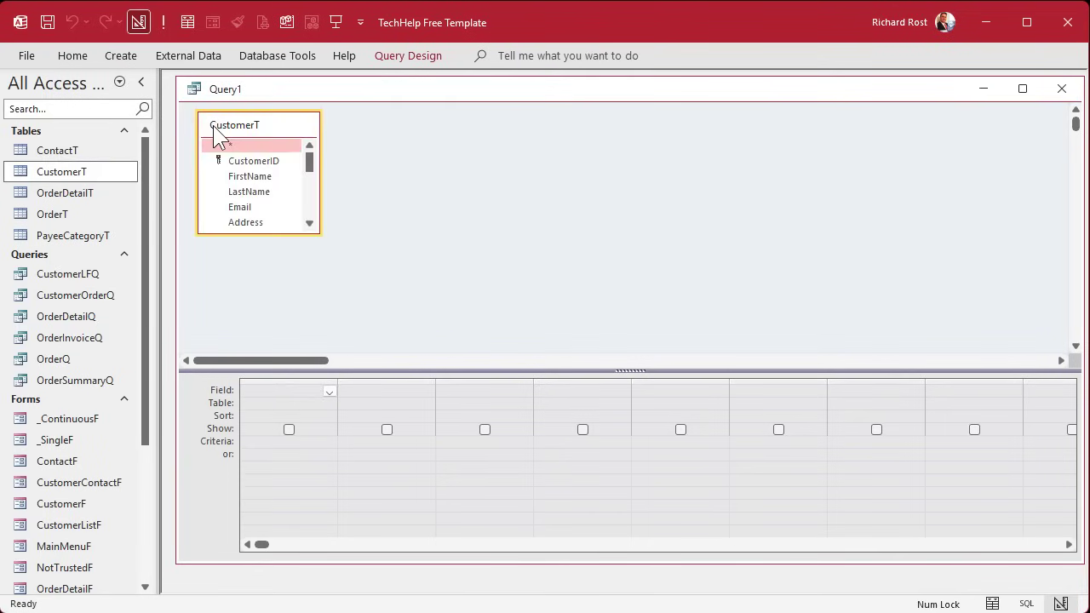
- Add the CustomerID, FirstName, LastName and CompanyName fields from CustomerT to the query grid
{"action": "double_click", "coordinate": [273, 163]}
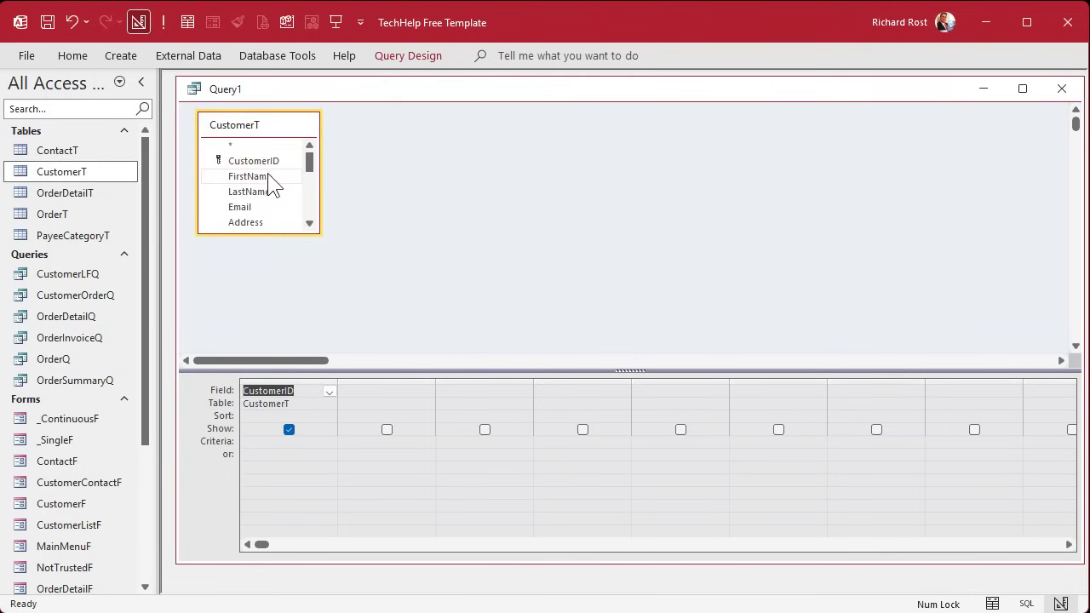
{"action": "double_click", "coordinate": [266, 177]}
{"action": "double_click", "coordinate": [267, 191]}
{"action": "left_click_drag", "start_coordinate": [311, 230], "coordinate": [384, 336]}
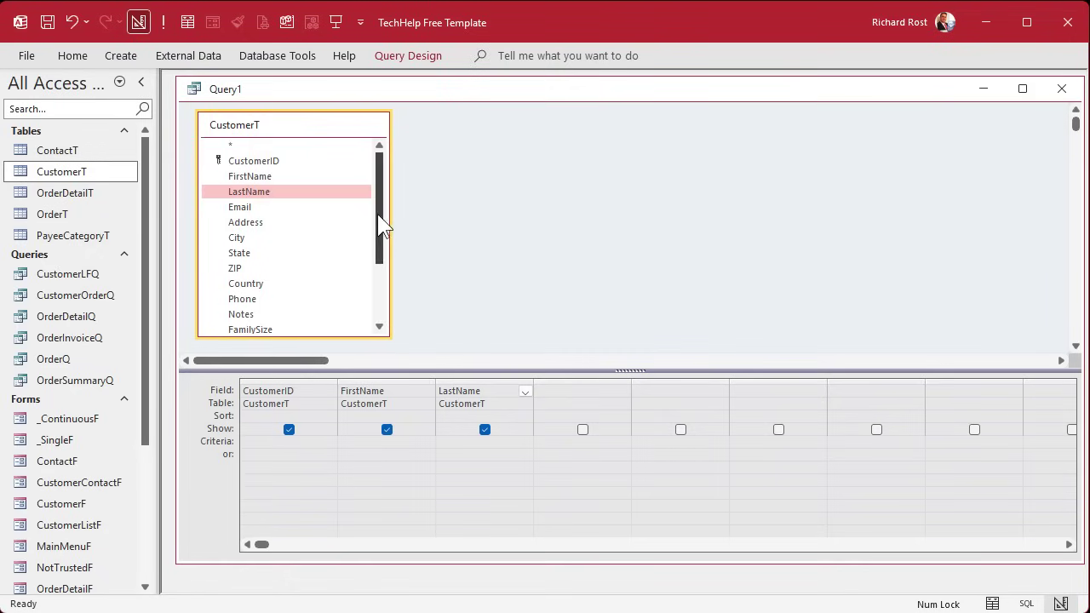
{"action": "left_click_drag", "start_coordinate": [382, 224], "coordinate": [388, 316]}
{"action": "double_click", "coordinate": [265, 326]}
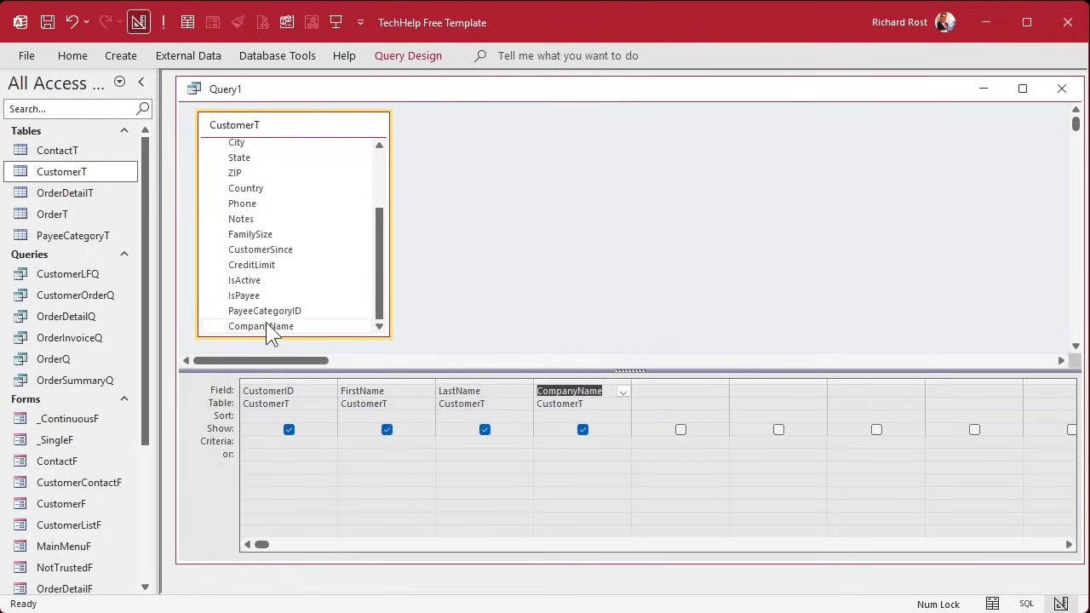
{"action": "scroll", "coordinate": [264, 290], "scroll_direction": "up", "scroll_amount": 2}
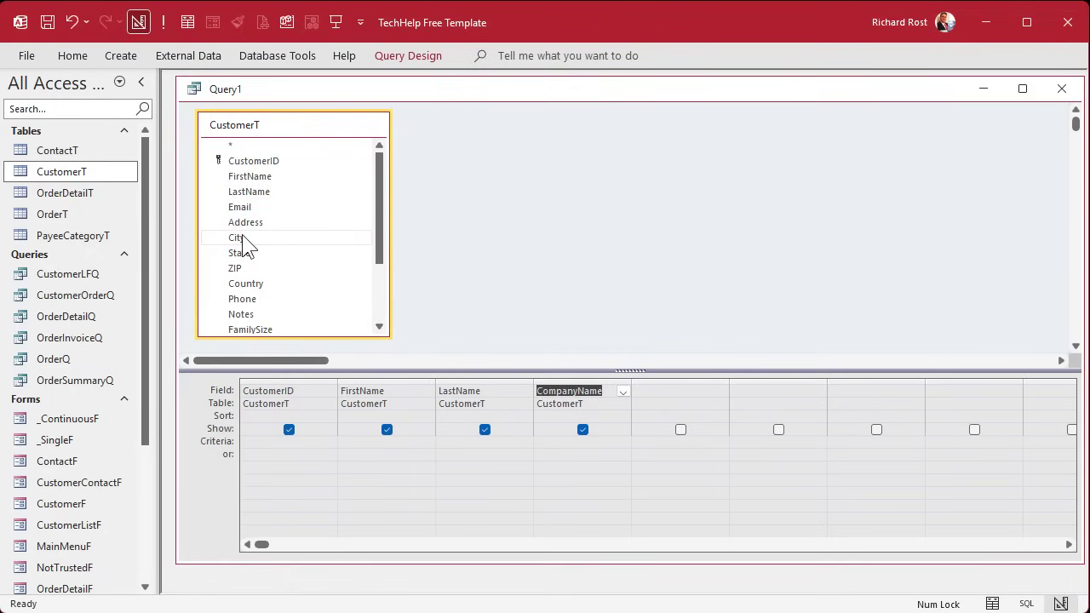
{"action": "scroll", "coordinate": [281, 248], "scroll_direction": "down", "scroll_amount": 2}
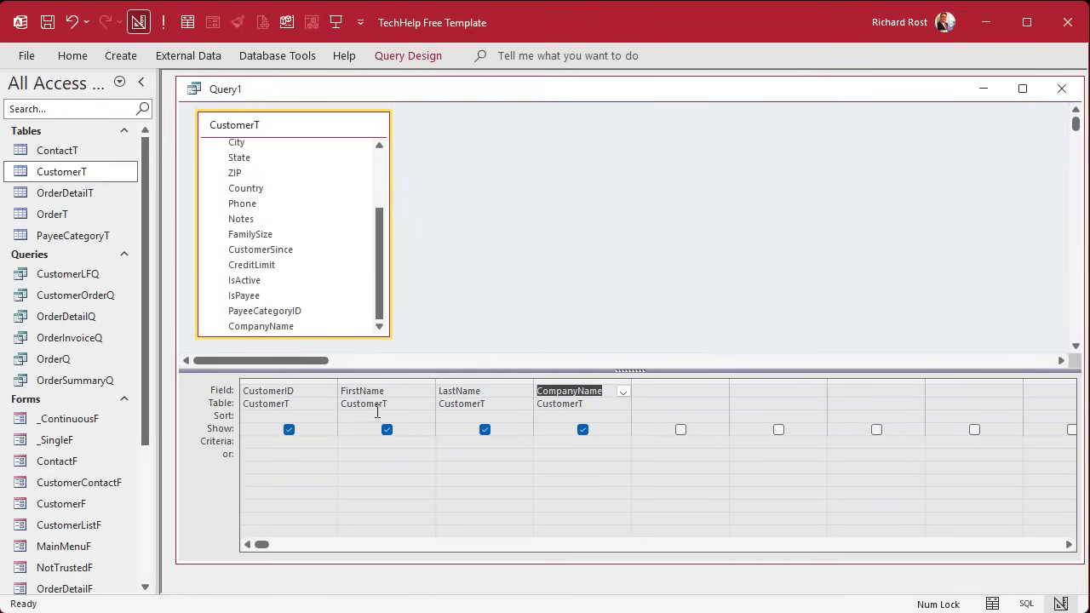
- Write the expression PayeeName: IIF(IsNull(CompanyName),FirstName & " " & LastName,CompanyName) in the zoom editor for the query's first empty field column
{"action": "left_click", "coordinate": [676, 390]}
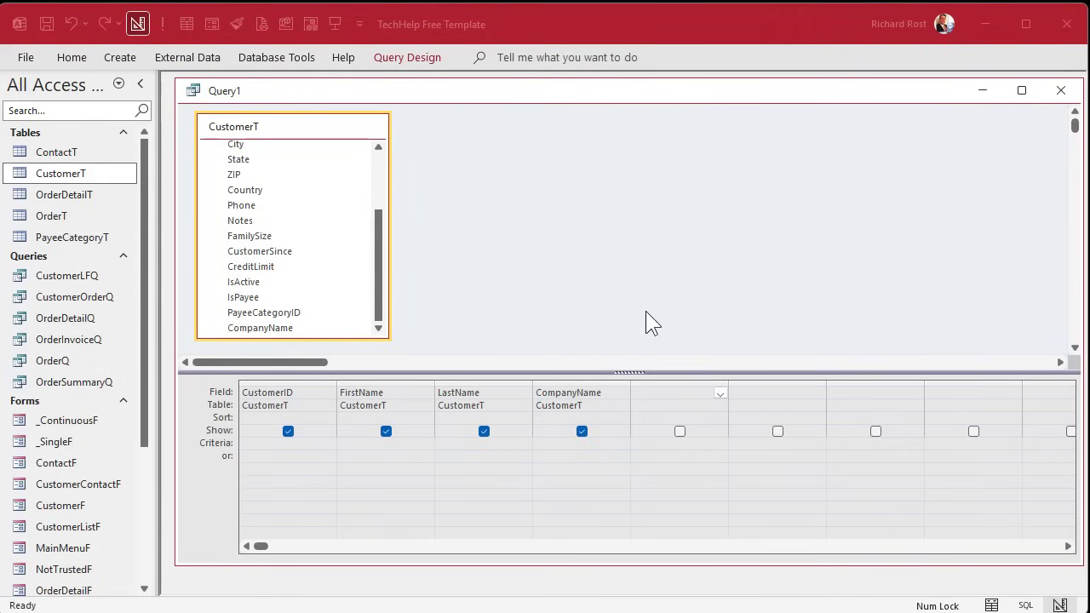
{"action": "left_click", "coordinate": [660, 390]}
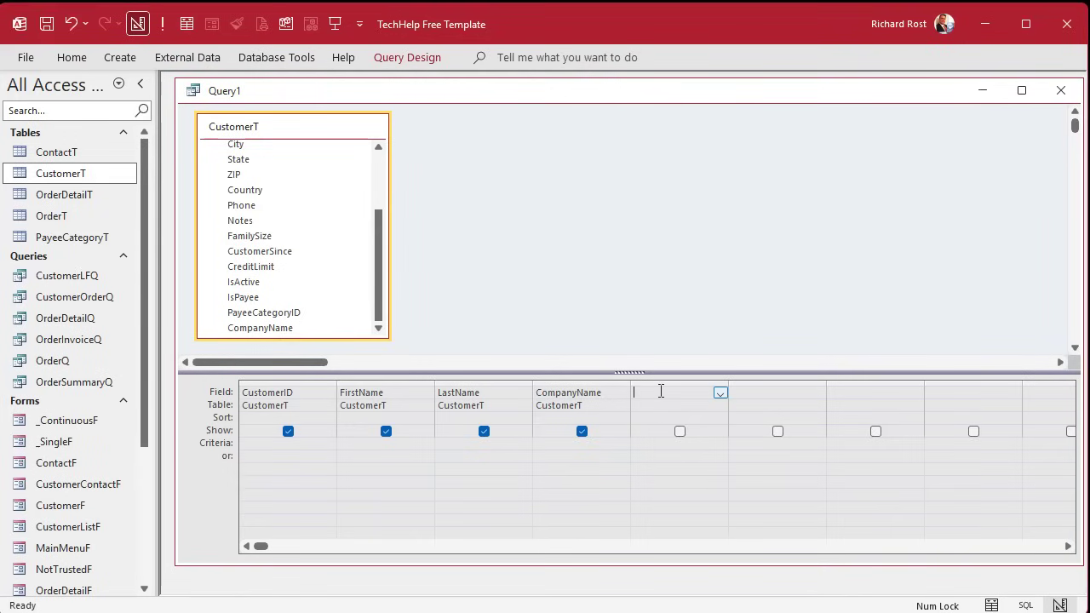
{"action": "key", "text": "shift+F2"}
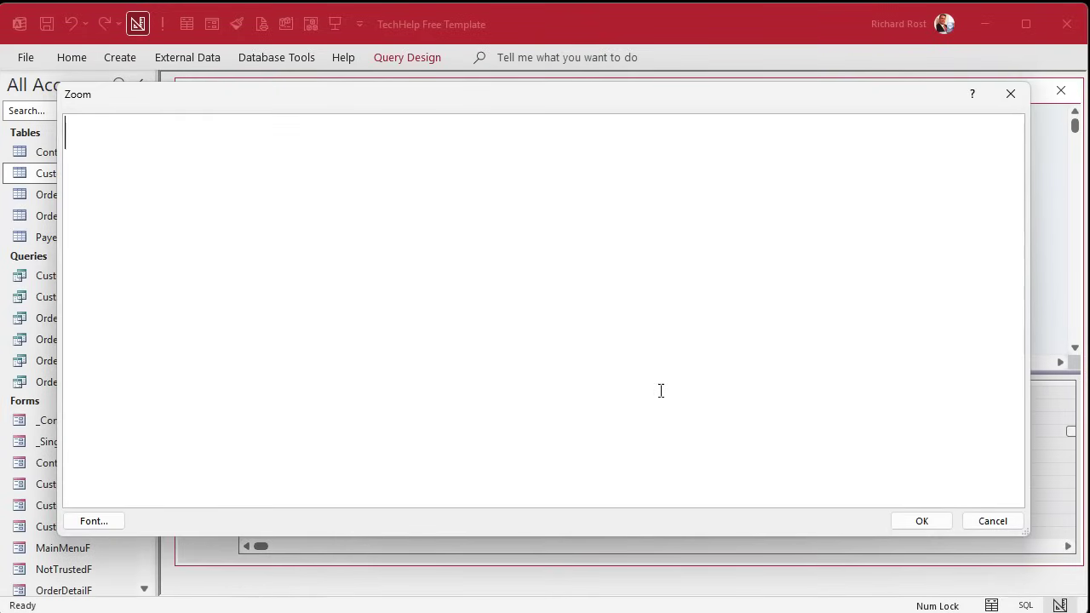
{"action": "type", "text": "PayeeName: "}
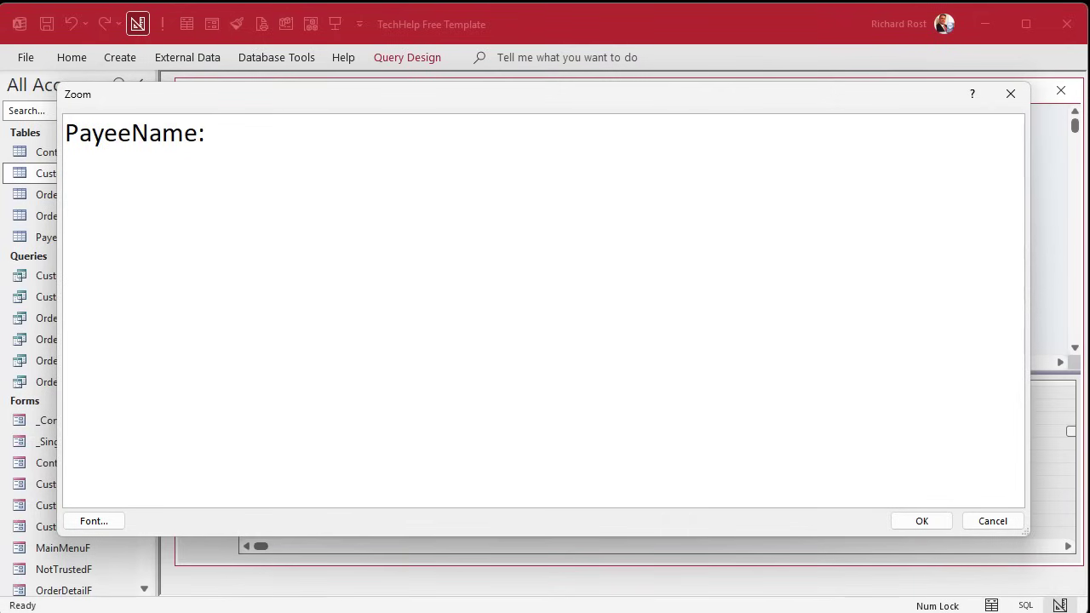
{"action": "type", "text": "IIF(IsNull("}
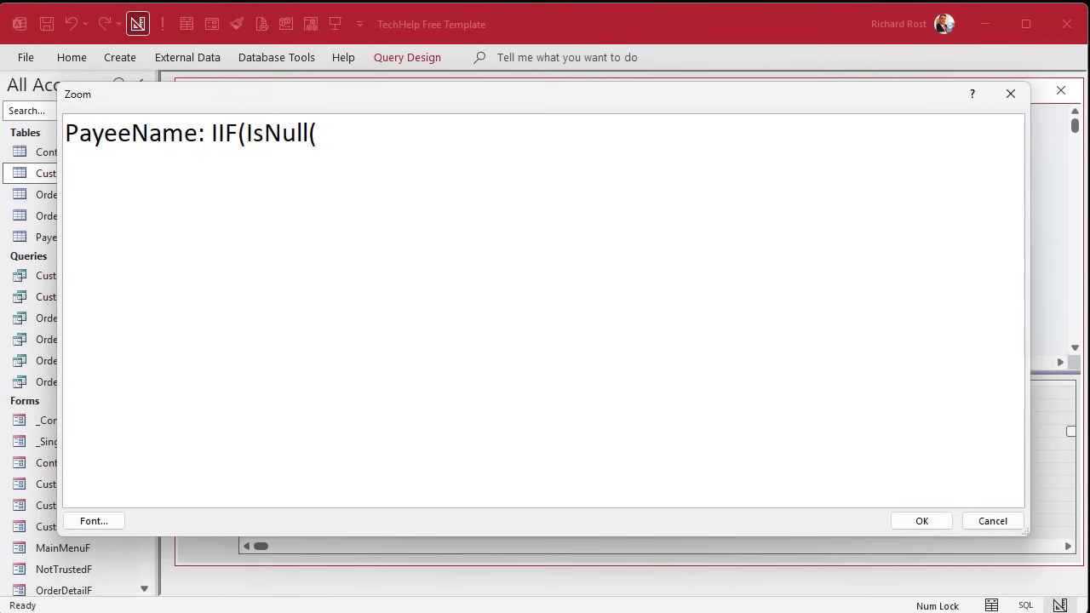
{"action": "type", "text": "CompanyName)"}
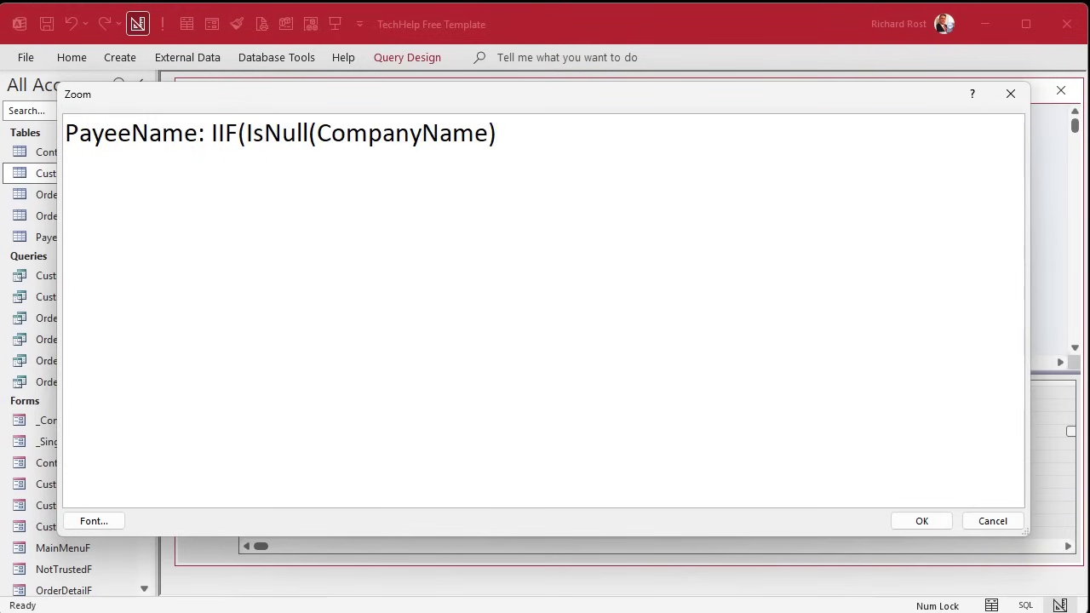
{"action": "type", "text": ",FirstName & \" \""}
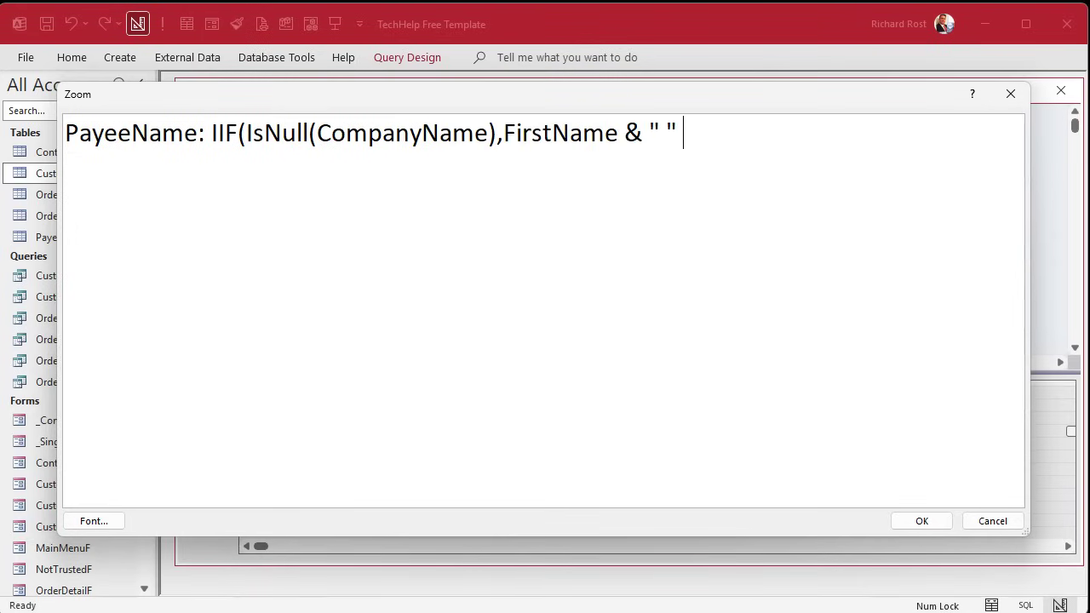
{"action": "type", "text": " & Last"}
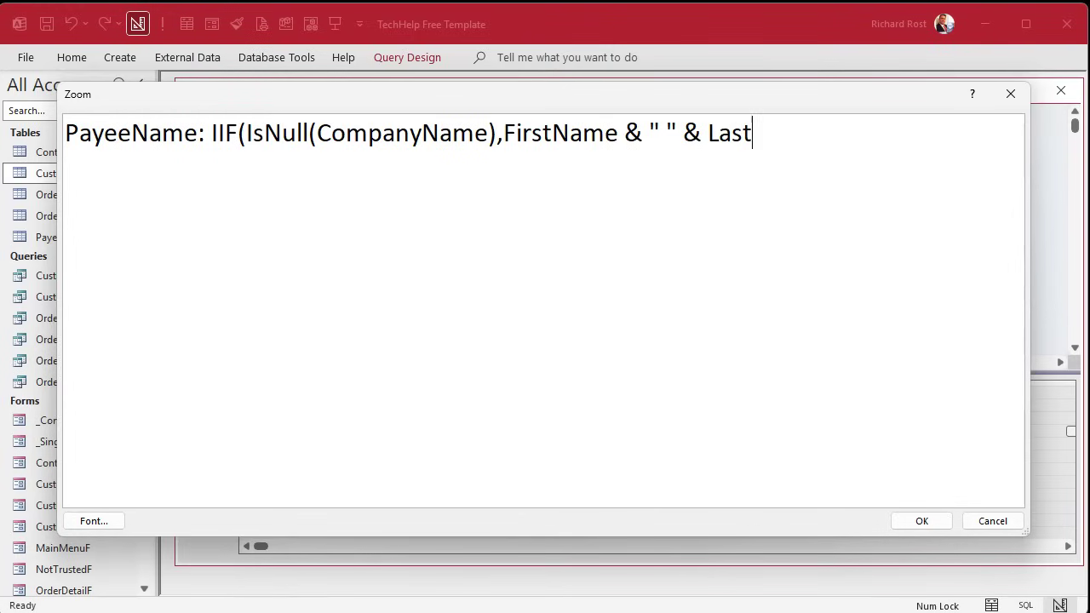
{"action": "type", "text": "Name,CompanyName)"}
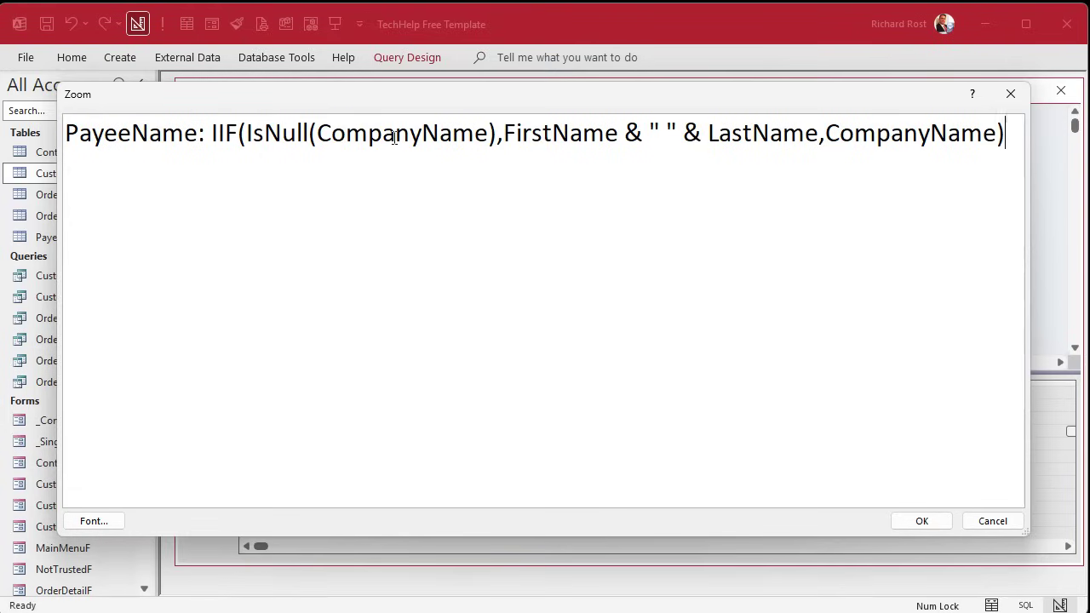
{"action": "left_click_drag", "start_coordinate": [504, 136], "coordinate": [816, 138]}
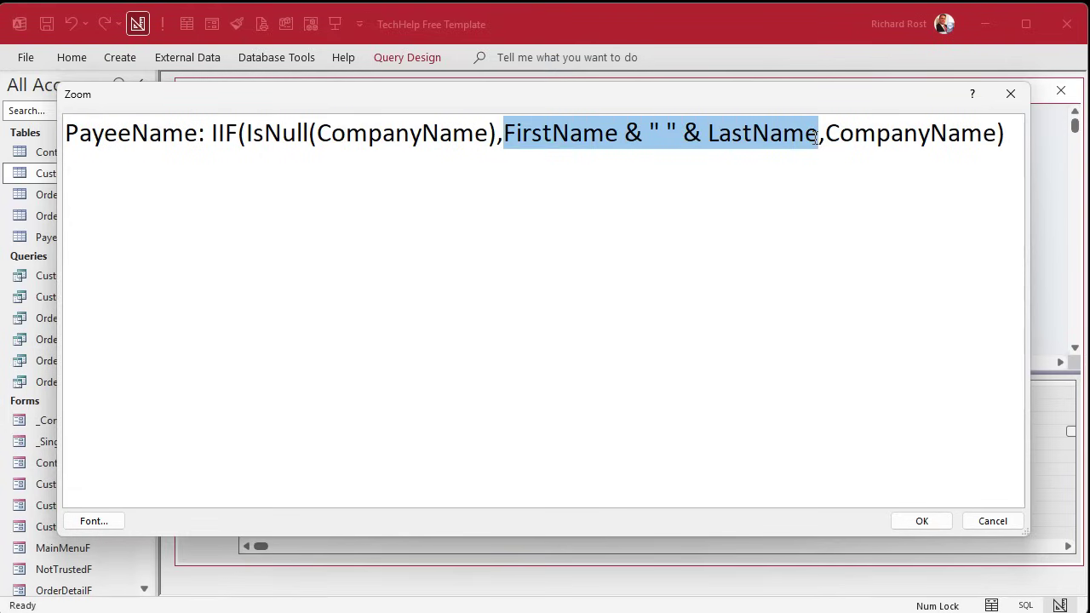
{"action": "double_click", "coordinate": [901, 141]}
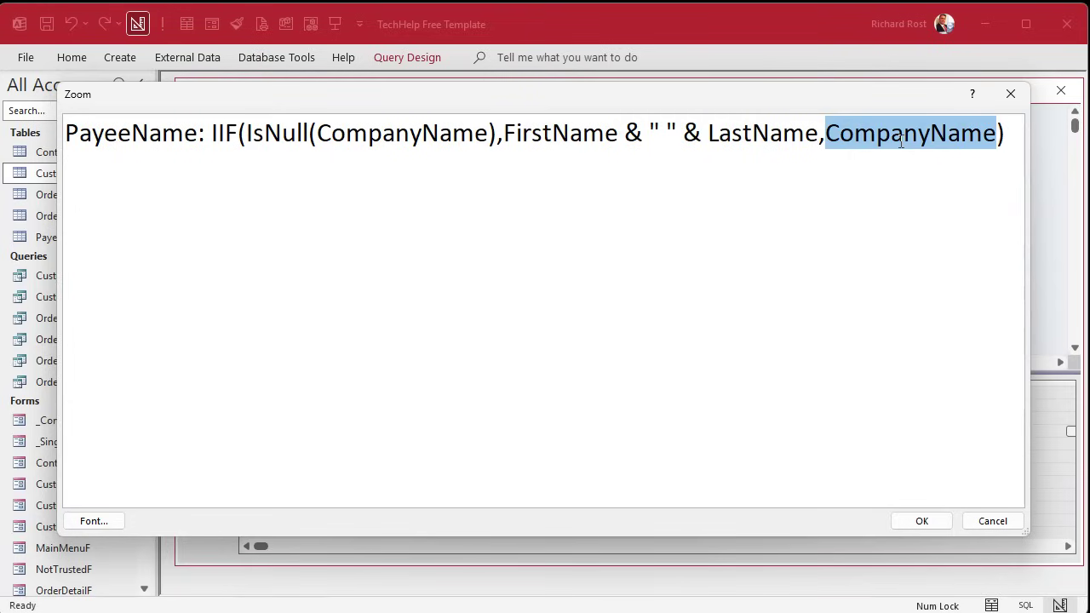
{"action": "double_click", "coordinate": [226, 136]}
{"action": "left_click", "coordinate": [255, 136]}
{"action": "double_click", "coordinate": [255, 137]}
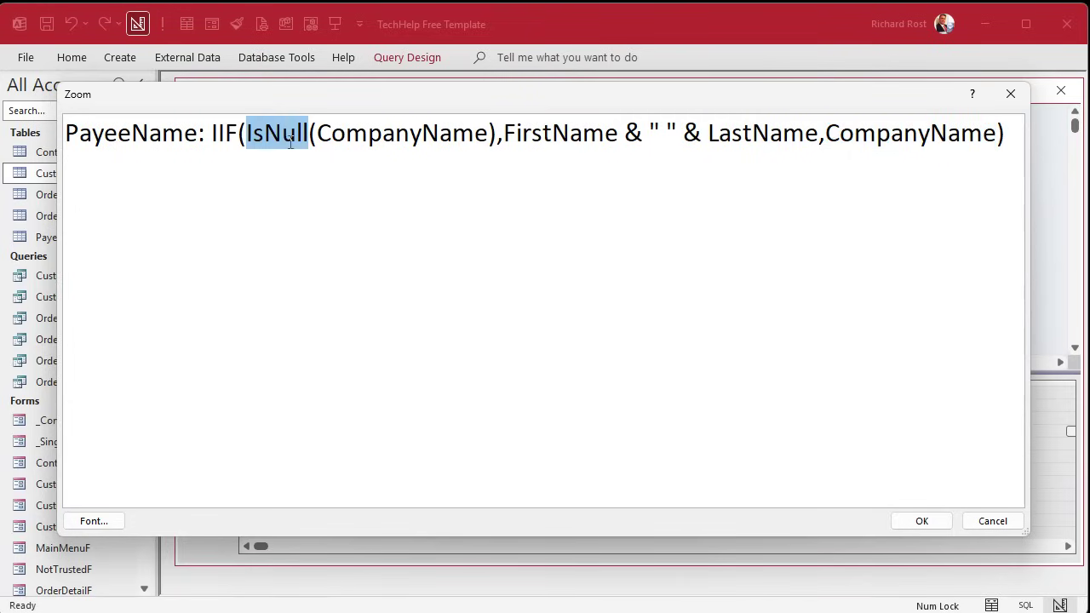
{"action": "left_click_drag", "start_coordinate": [619, 133], "coordinate": [705, 132]}
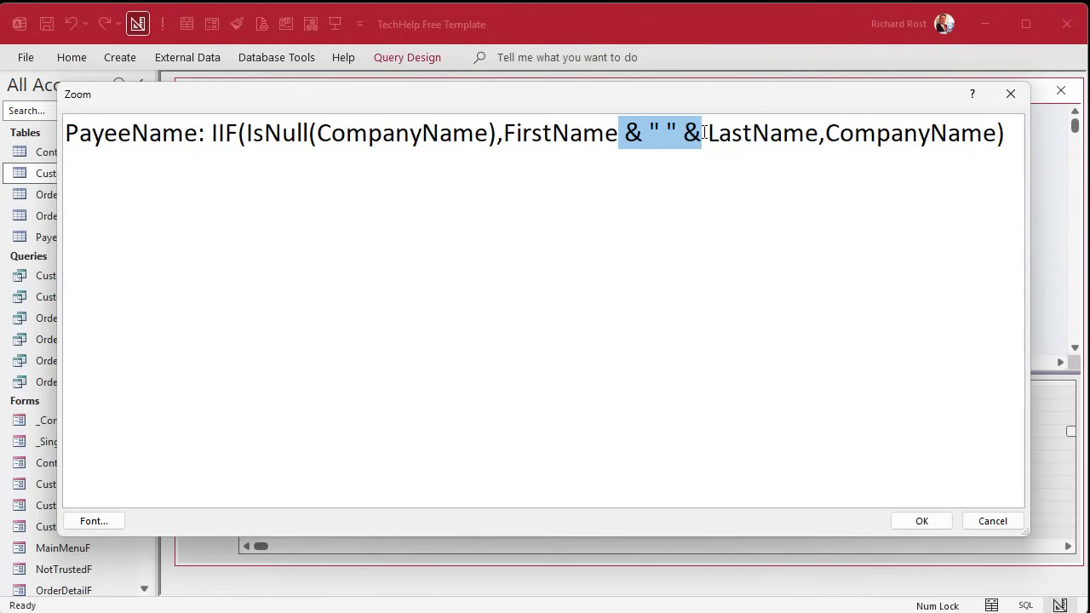
- Confirm the PayeeName expression, run the query and widen the PayeeName column in the results
{"action": "left_click", "coordinate": [703, 132]}
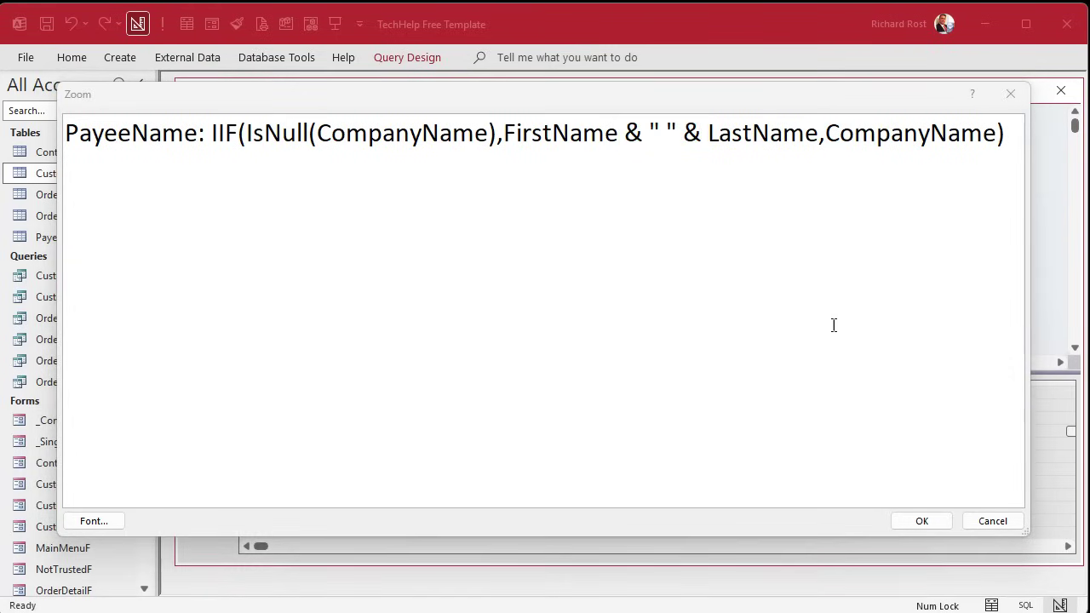
{"action": "left_click", "coordinate": [921, 520]}
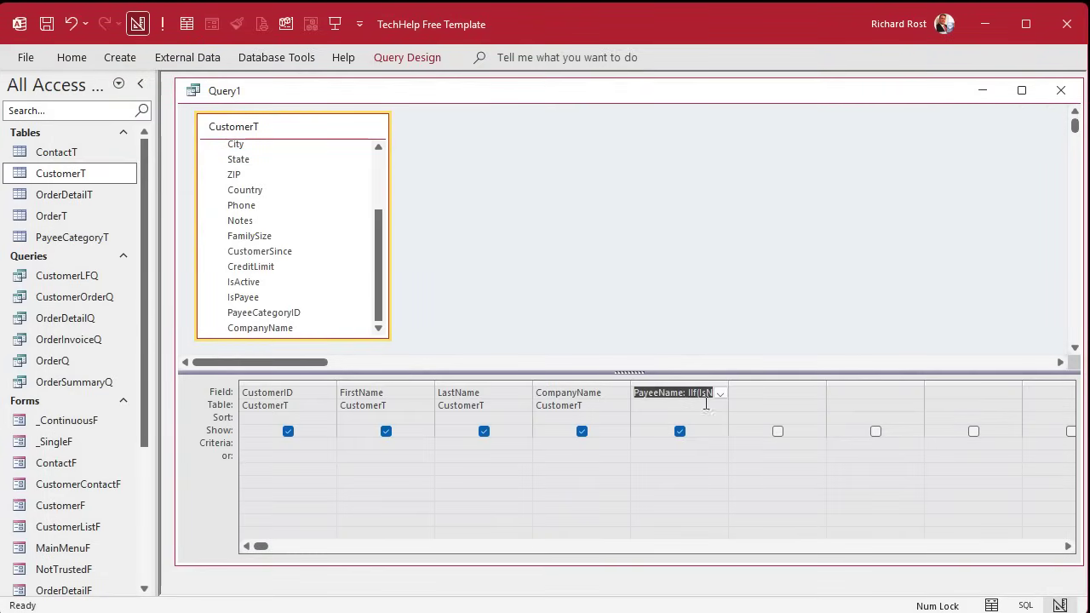
{"action": "left_click", "coordinate": [701, 451]}
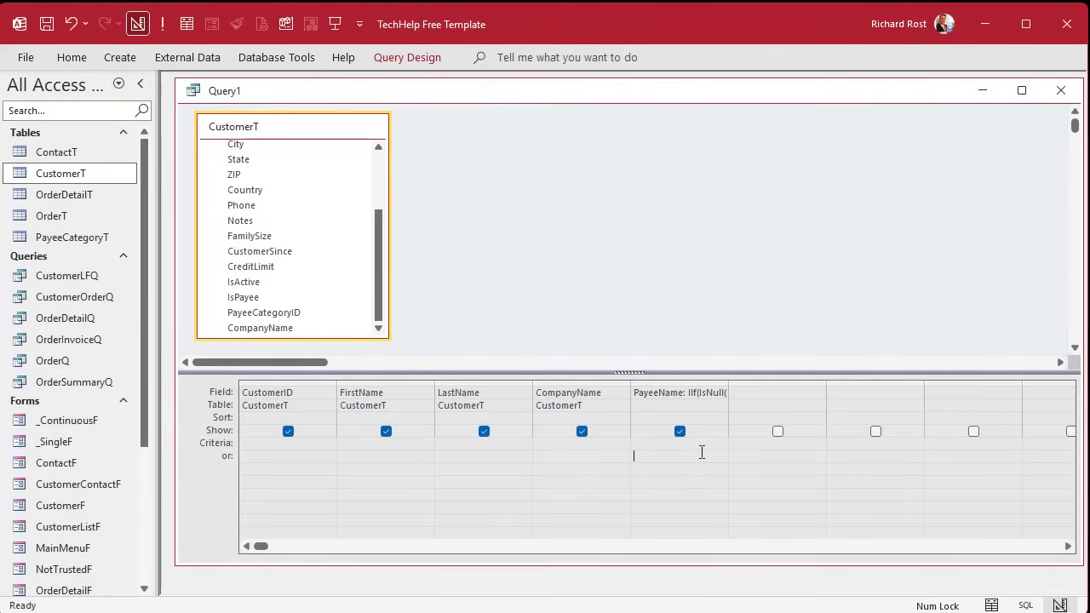
{"action": "left_click", "coordinate": [161, 24]}
{"action": "left_click_drag", "start_coordinate": [602, 112], "coordinate": [749, 111]}
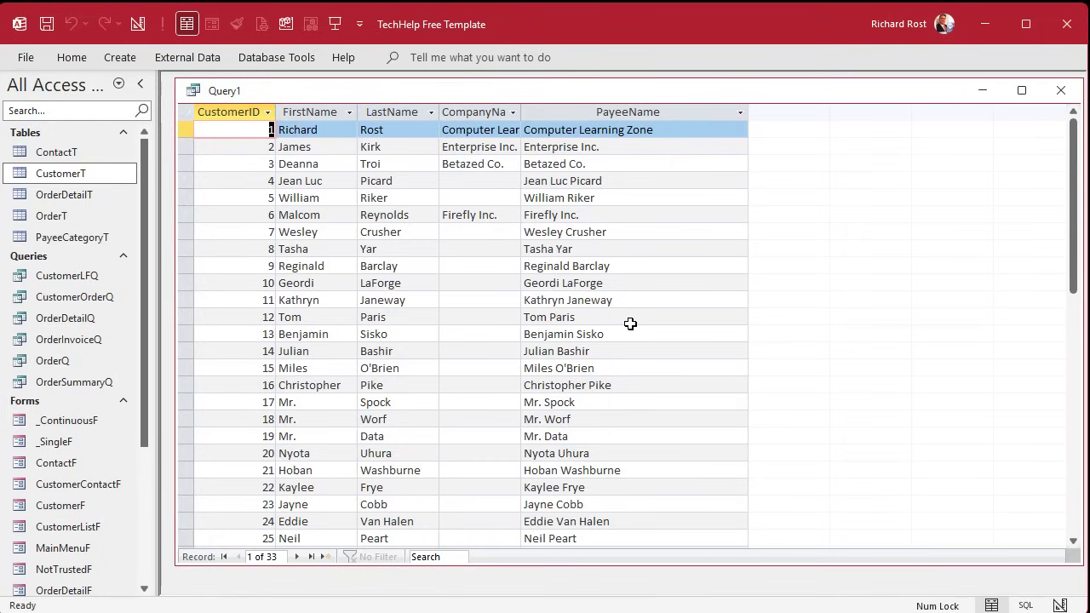
- Add the IsPayee field to the query design and place its column directly after CustomerID
{"action": "left_click", "coordinate": [137, 23]}
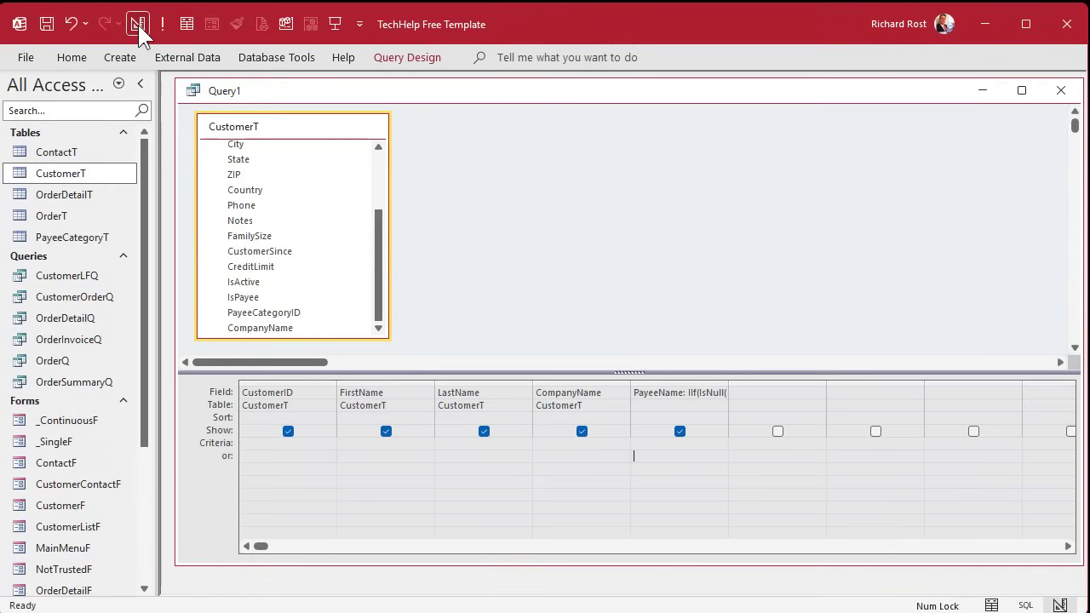
{"action": "double_click", "coordinate": [257, 299]}
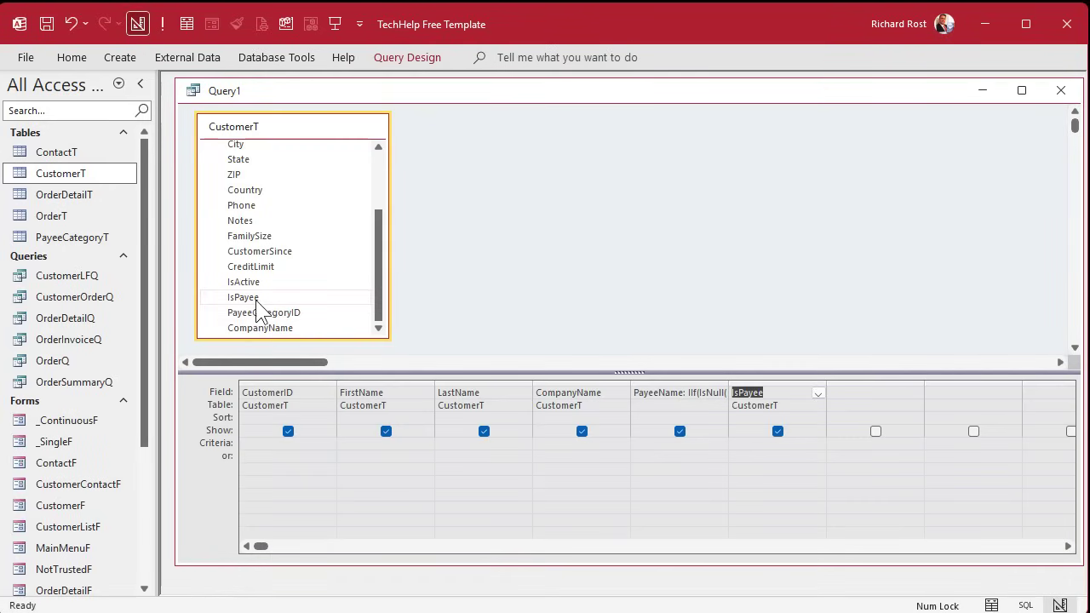
{"action": "left_click", "coordinate": [779, 382]}
{"action": "left_click_drag", "start_coordinate": [780, 381], "coordinate": [409, 394]}
{"action": "left_click", "coordinate": [382, 494]}
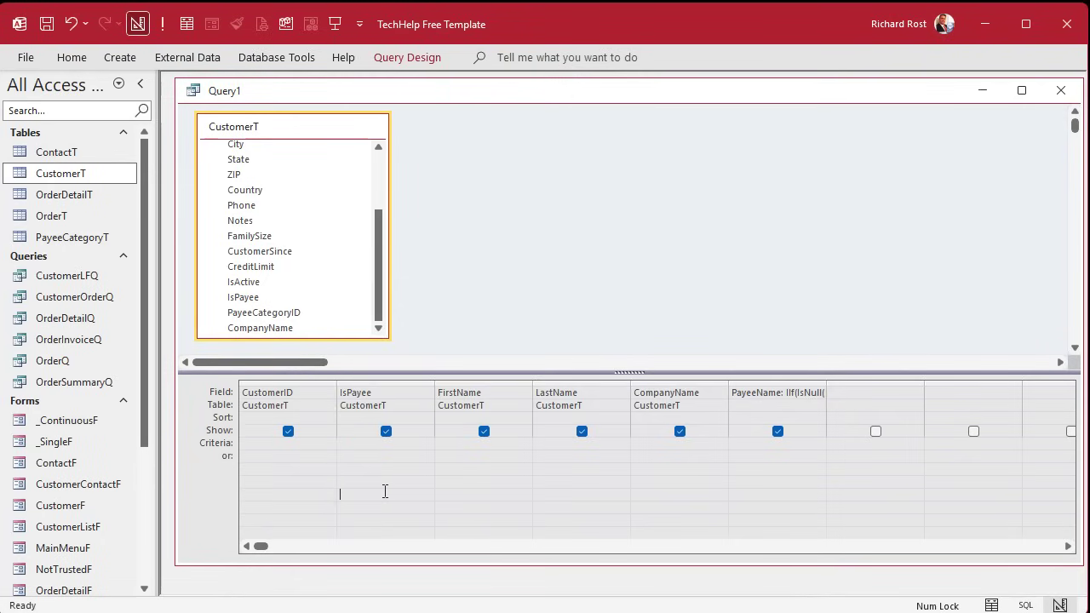
- Set the IsPayee criterion to True and run the query
{"action": "left_click", "coordinate": [366, 445]}
{"action": "type", "text": "true"}
{"action": "key", "text": "Down"}
{"action": "left_click", "coordinate": [162, 25]}
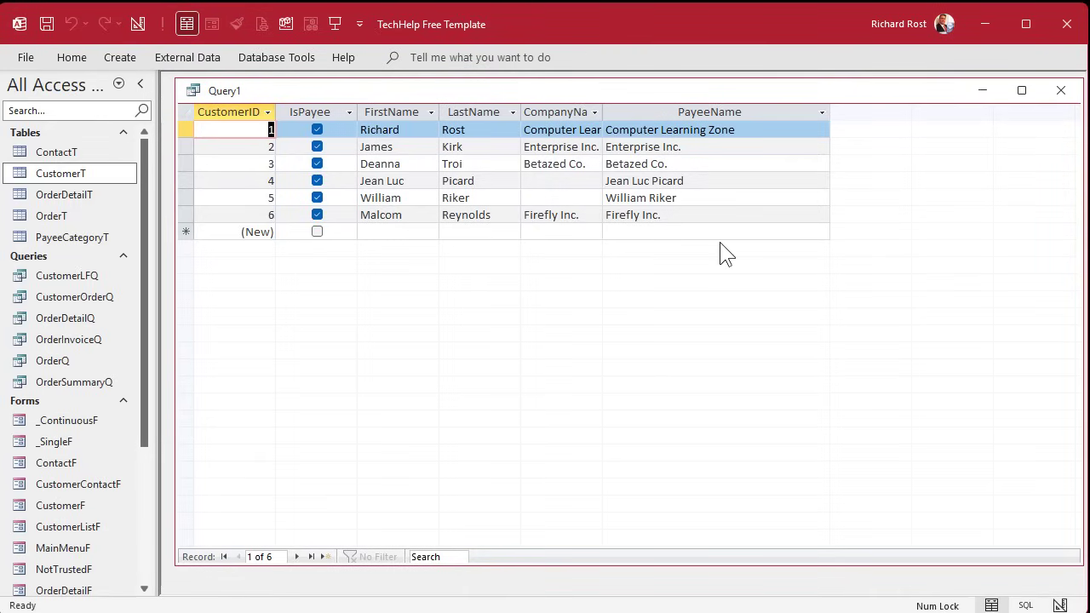
- Sort the PayeeName field ascending and move its column directly after IsPayee in the query design
{"action": "left_click", "coordinate": [138, 24]}
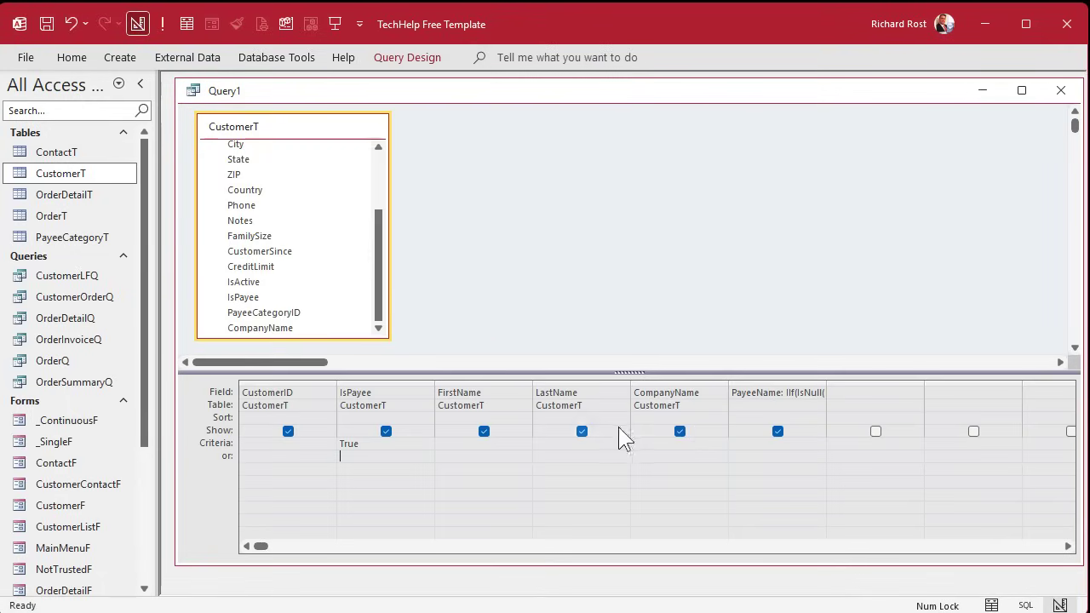
{"action": "left_click", "coordinate": [734, 419]}
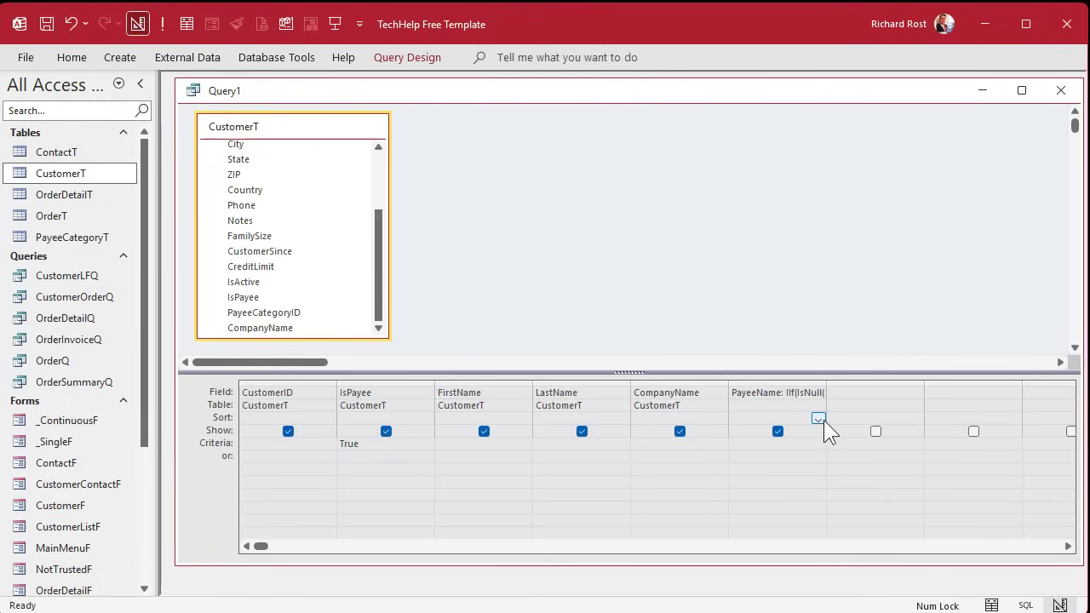
{"action": "left_click", "coordinate": [818, 419]}
{"action": "left_click", "coordinate": [821, 432]}
{"action": "left_click", "coordinate": [767, 482]}
{"action": "left_click", "coordinate": [759, 382]}
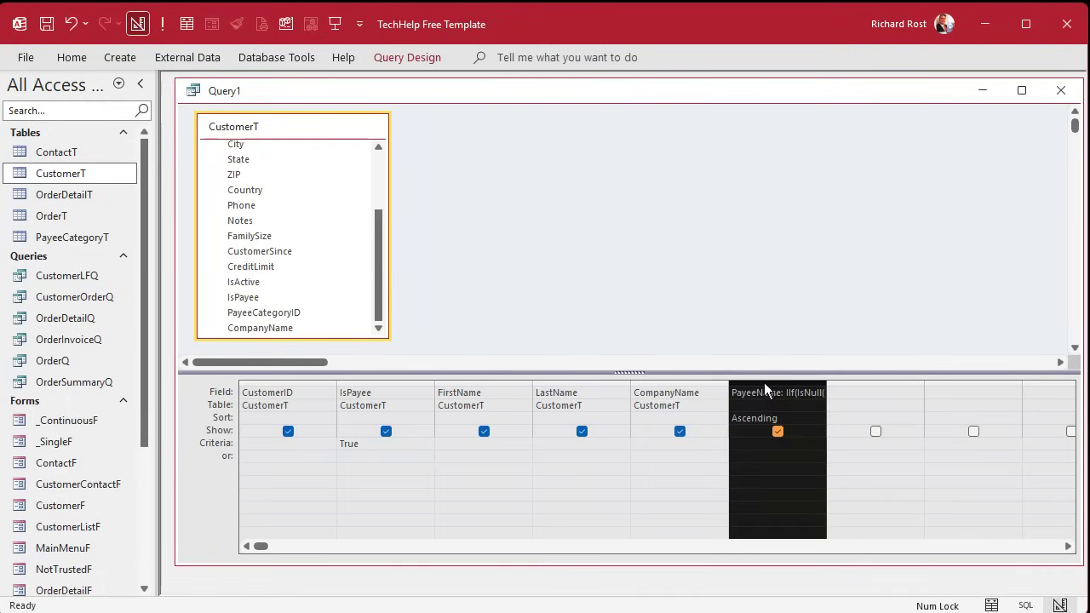
{"action": "left_click_drag", "start_coordinate": [759, 385], "coordinate": [480, 372]}
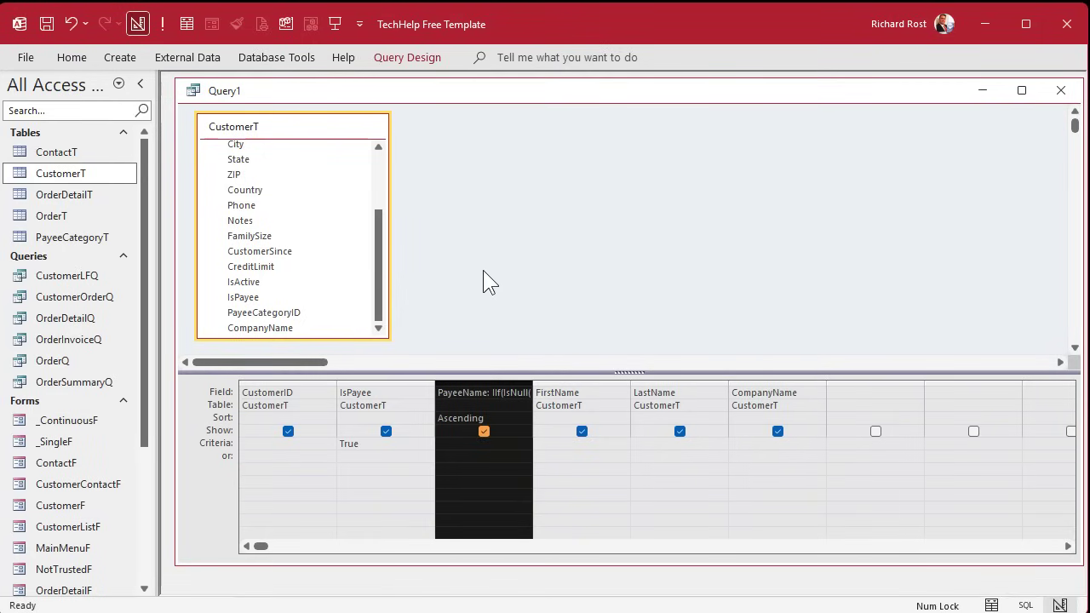
- Run the query and narrow the PayeeName column in the results
{"action": "left_click", "coordinate": [161, 24]}
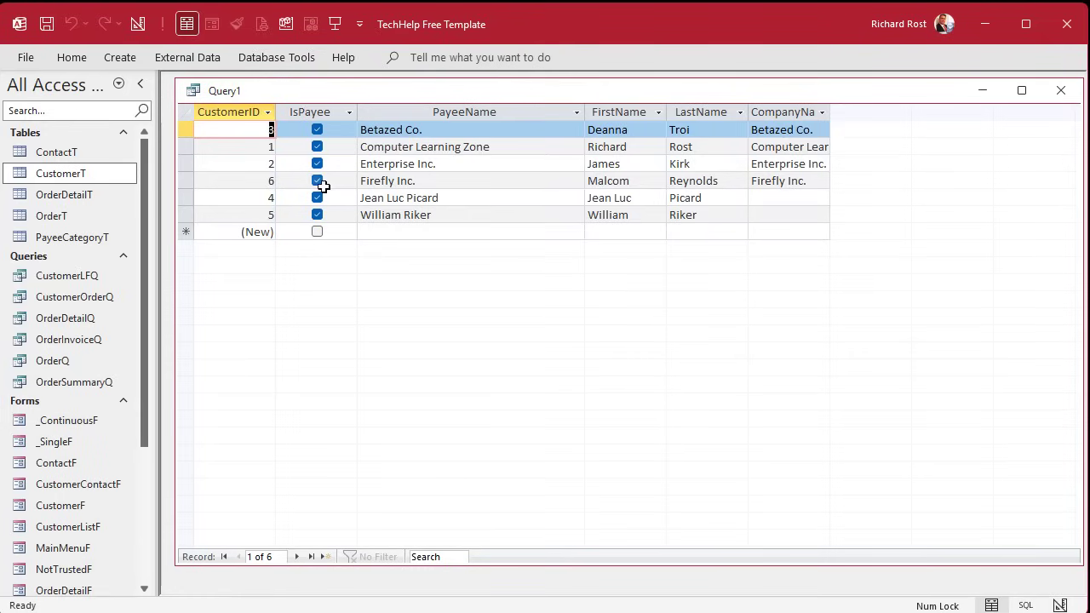
{"action": "left_click_drag", "start_coordinate": [584, 112], "coordinate": [520, 111]}
{"action": "left_click", "coordinate": [425, 114]}
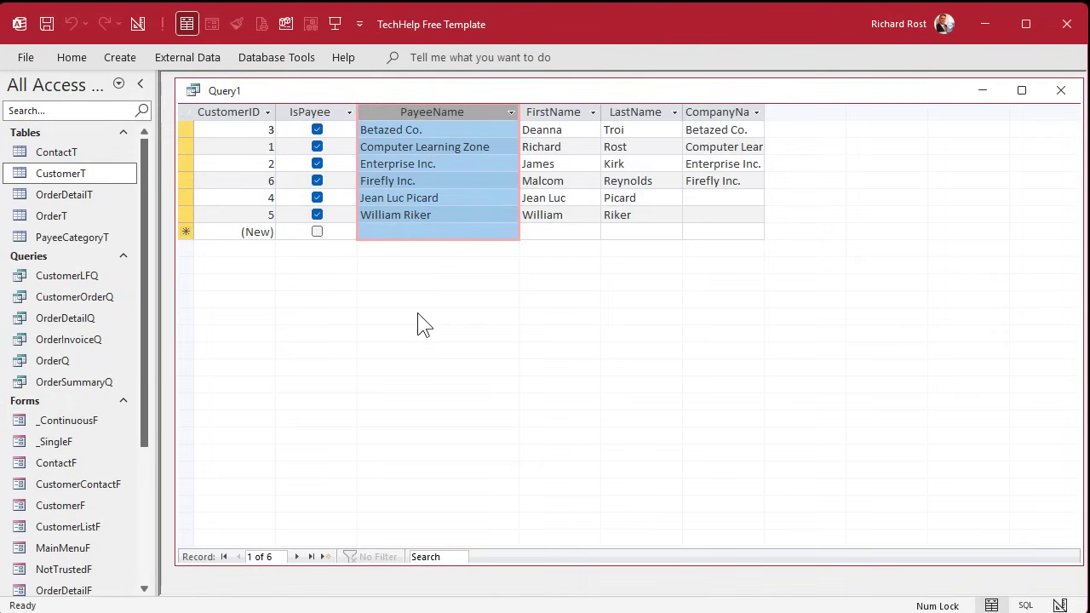
- Save the query as PayeeQ and close it
{"action": "key", "text": "ctrl+s"}
{"action": "type", "text": "PayeeQ"}
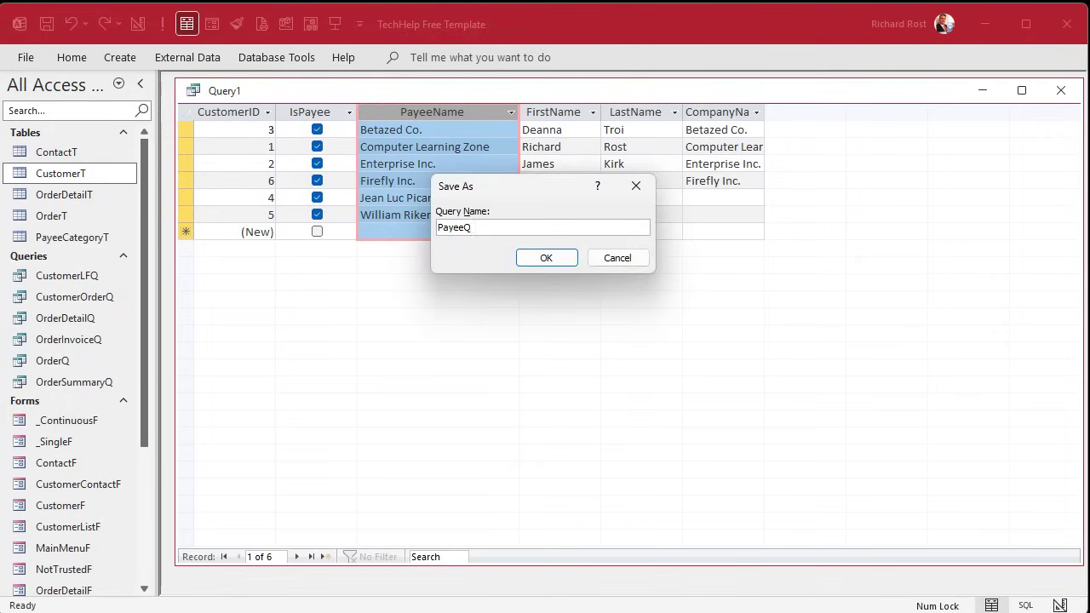
{"action": "key", "text": "Return"}
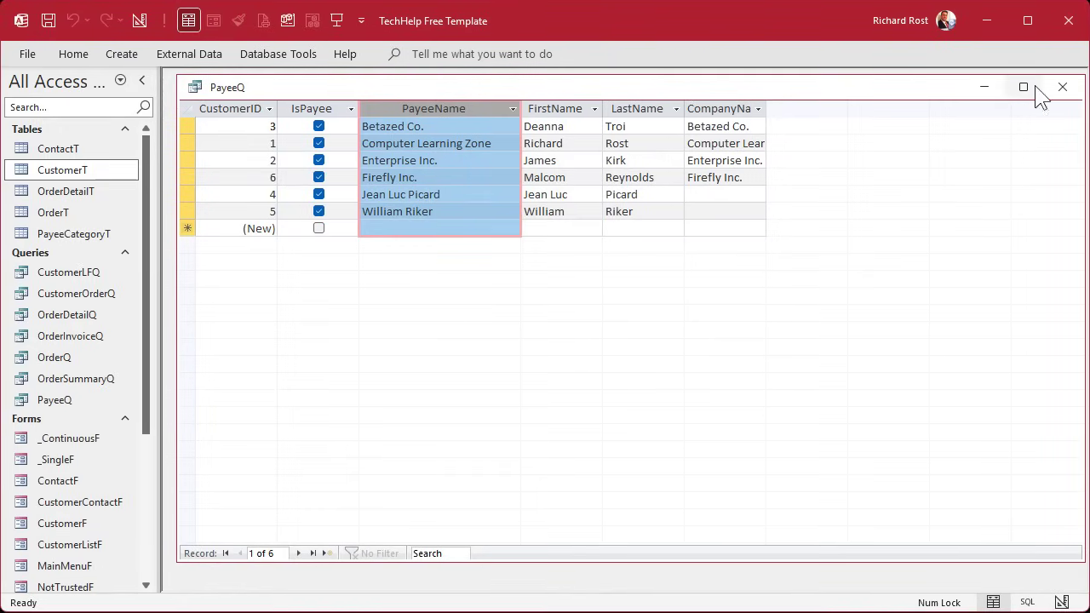
{"action": "left_click", "coordinate": [1063, 87]}
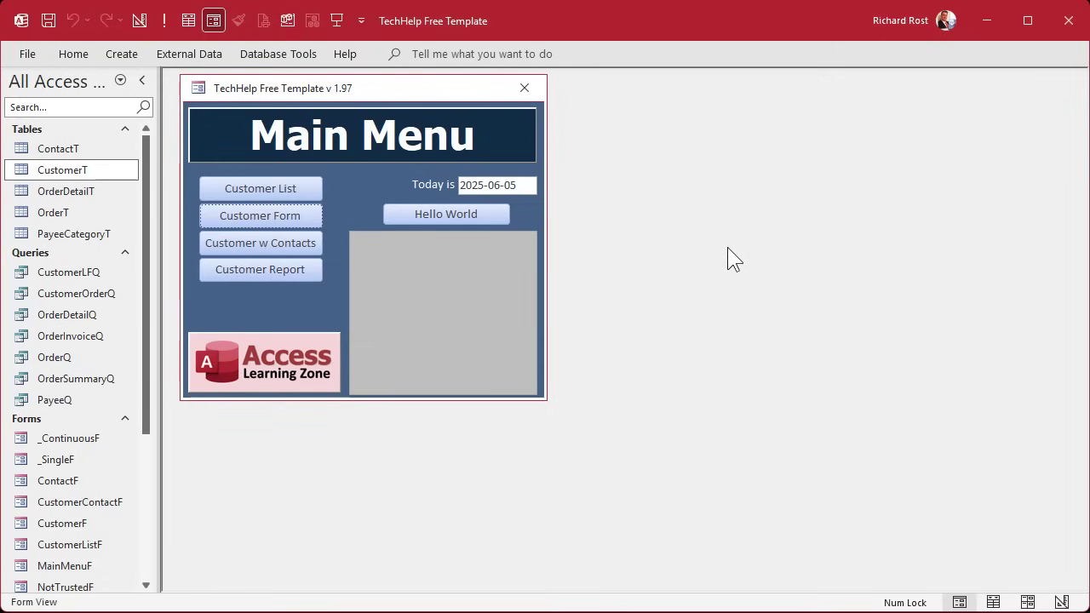
- Create a new table in design view and add BillID as an AutoNumber field
{"action": "left_click", "coordinate": [126, 52]}
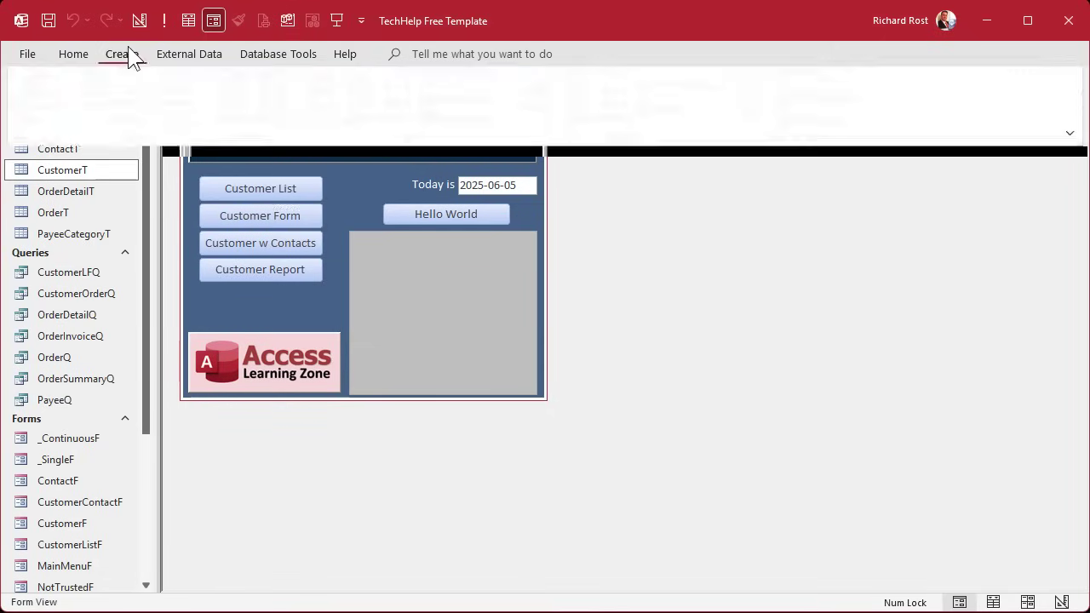
{"action": "left_click", "coordinate": [143, 98]}
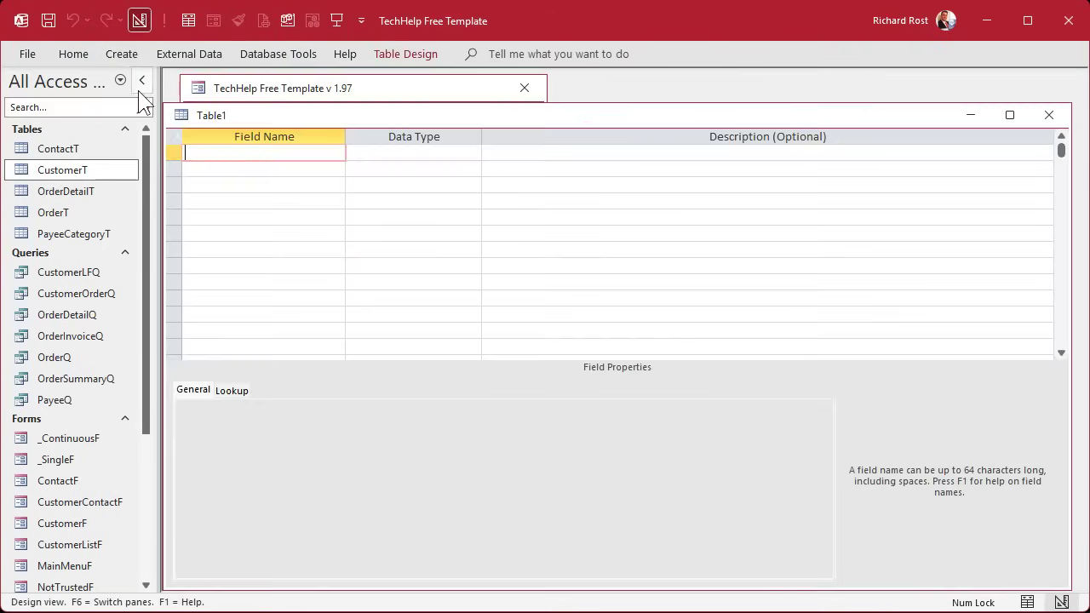
{"action": "left_click_drag", "start_coordinate": [301, 111], "coordinate": [309, 88]}
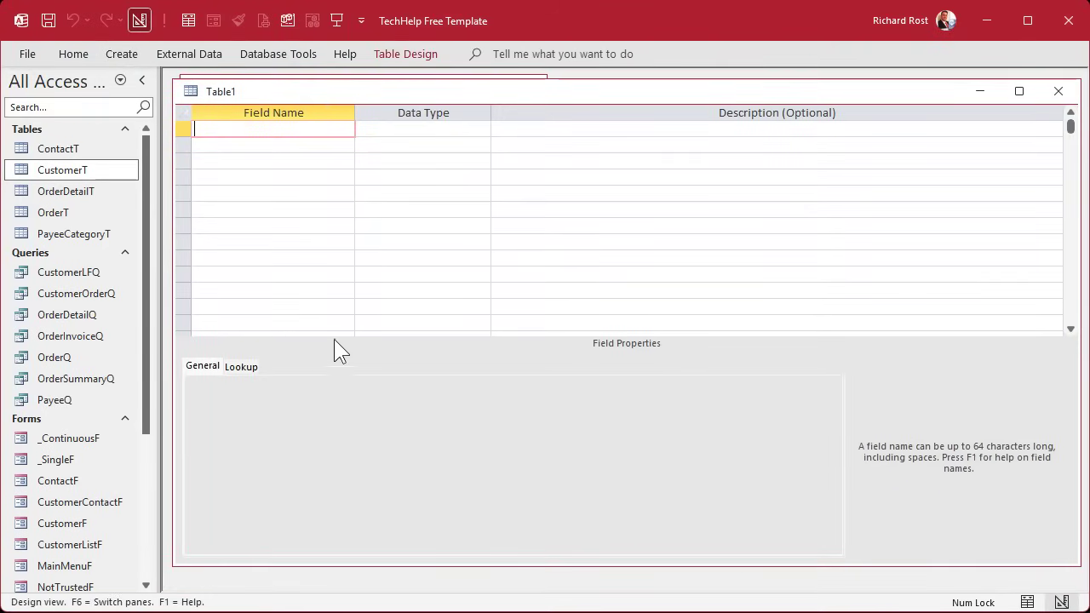
{"action": "type", "text": "BillID"}
{"action": "key", "text": "Tab"}
{"action": "type", "text": "a"}
{"action": "key", "text": "Tab"}
{"action": "key", "text": "Tab"}
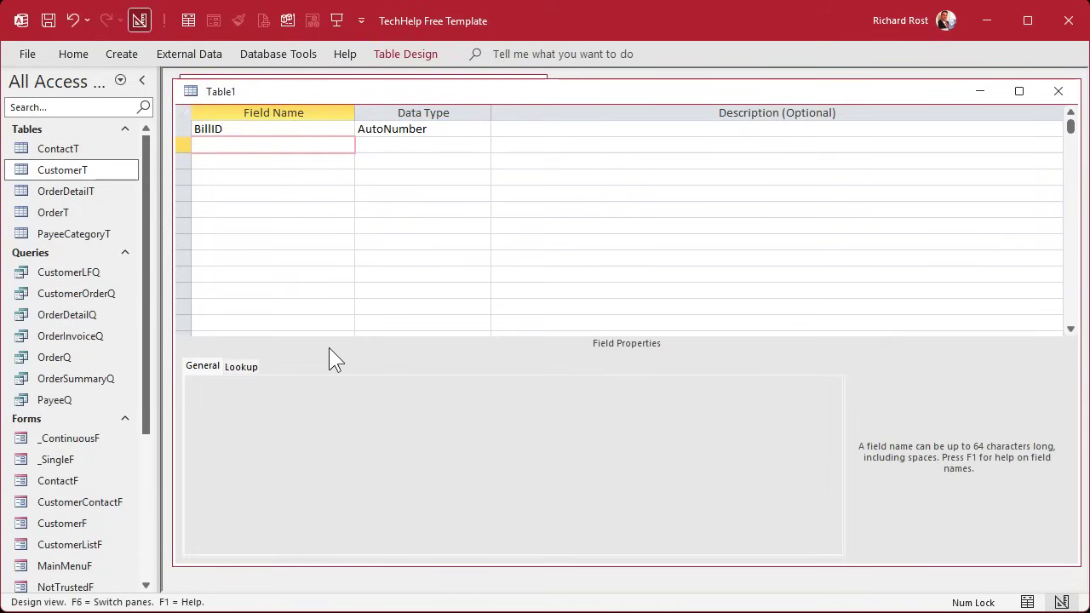
- Add a PayeeID field of type Number with the description "This is a CustomerID"
{"action": "type", "text": "PayeeID"}
{"action": "key", "text": "Tab"}
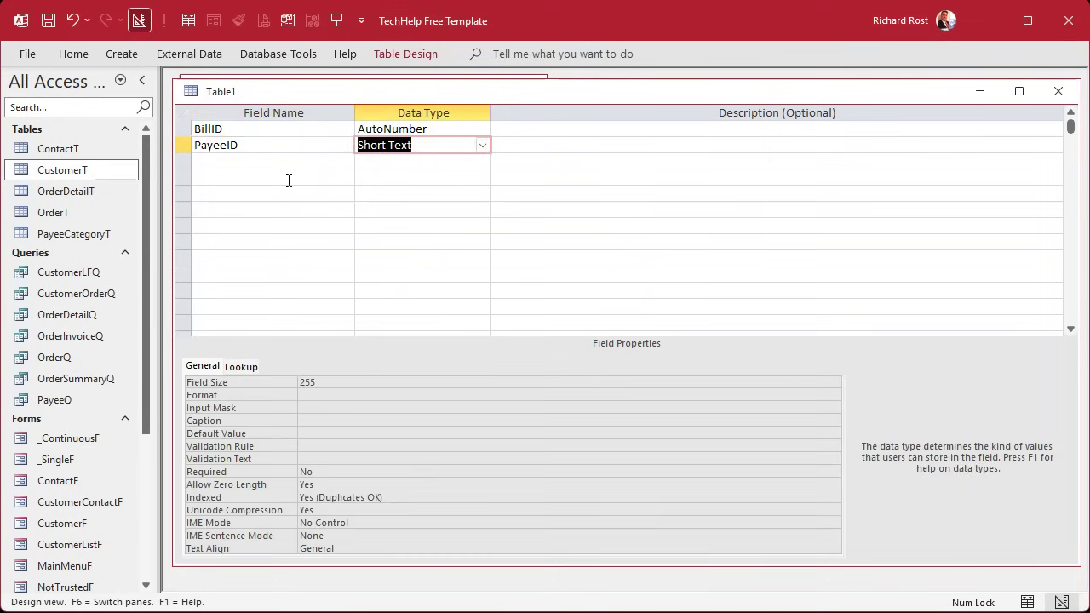
{"action": "type", "text": "number"}
{"action": "key", "text": "Tab"}
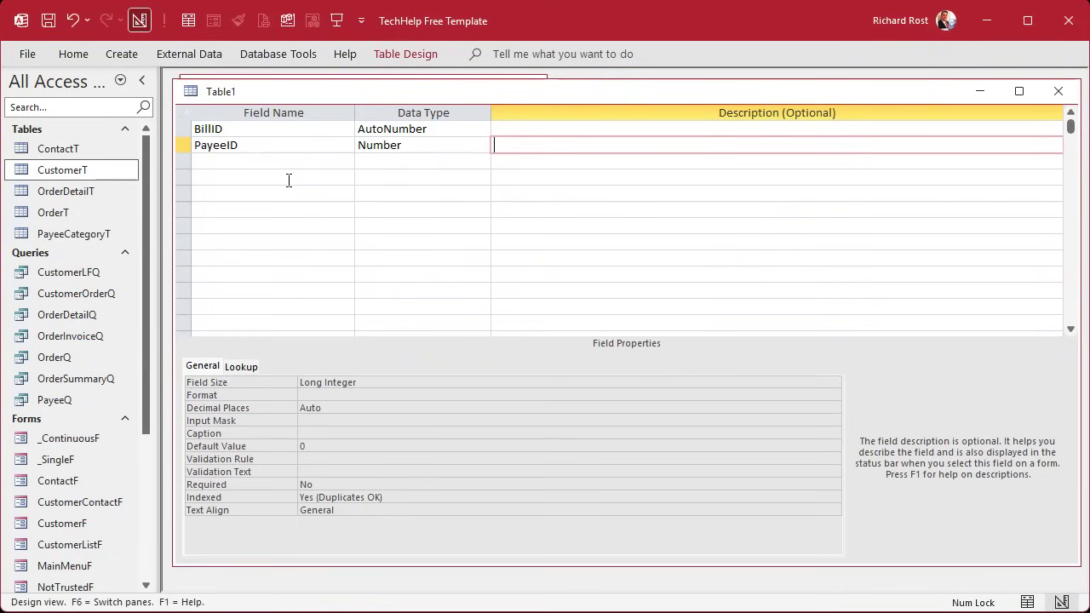
{"action": "type", "text": "This is a CustomerID"}
{"action": "key", "text": "Return"}
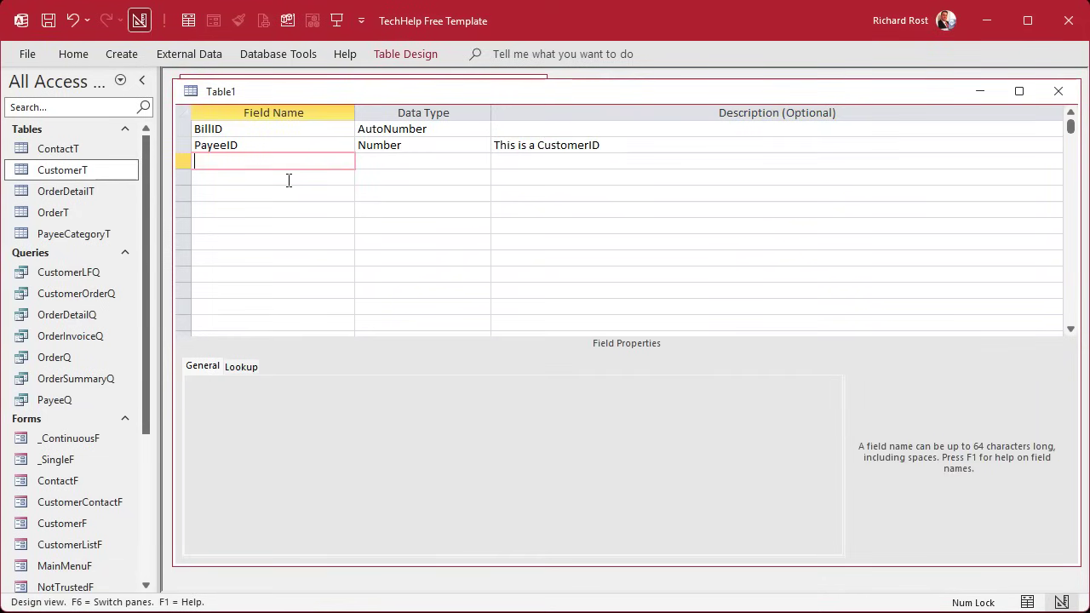
- Add an AmountDue field with the Currency data type below PayeeID
{"action": "type", "text": "AmountDue"}
{"action": "key", "text": "Tab"}
{"action": "type", "text": "c"}
{"action": "key", "text": "Tab"}
{"action": "key", "text": "Return"}
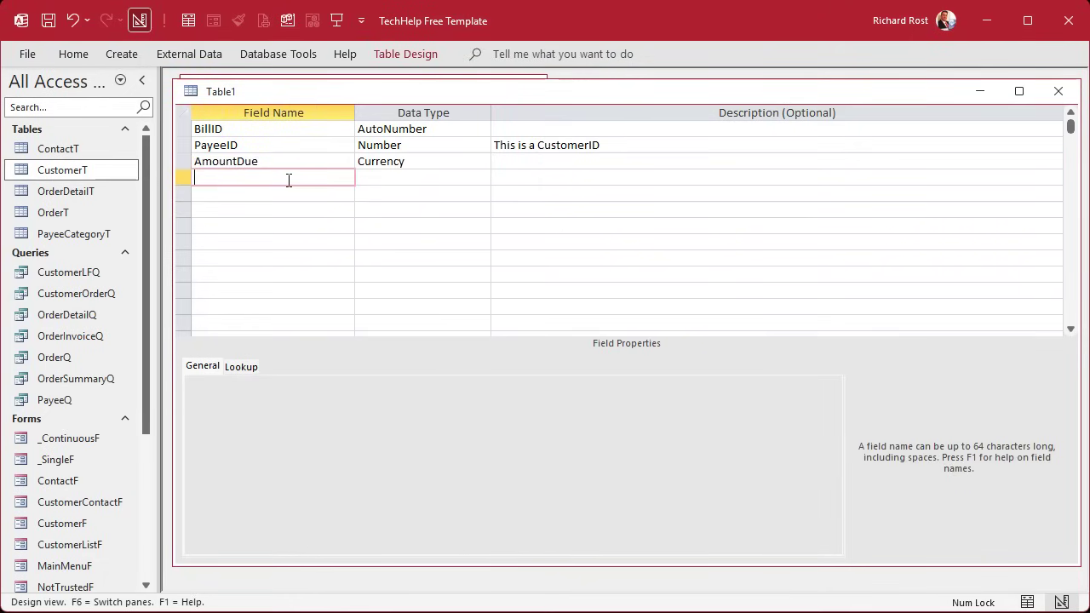
- Add a BillDate field with the Date/Time data type below AmountDue
{"action": "type", "text": "BillDate"}
{"action": "key", "text": "Tab"}
{"action": "type", "text": "d"}
{"action": "key", "text": "Tab"}
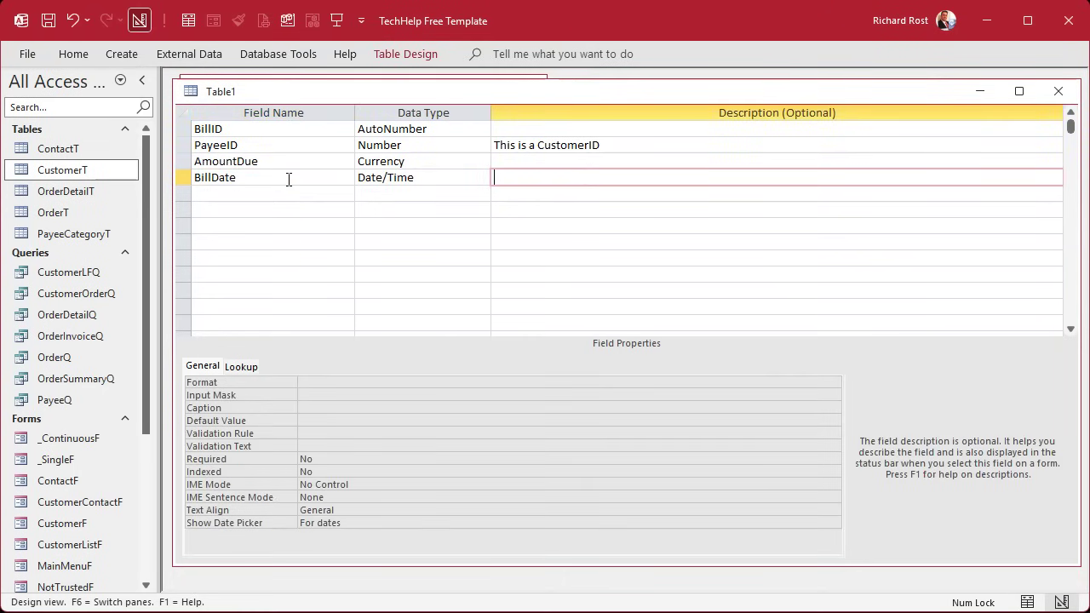
{"action": "key", "text": "Tab"}
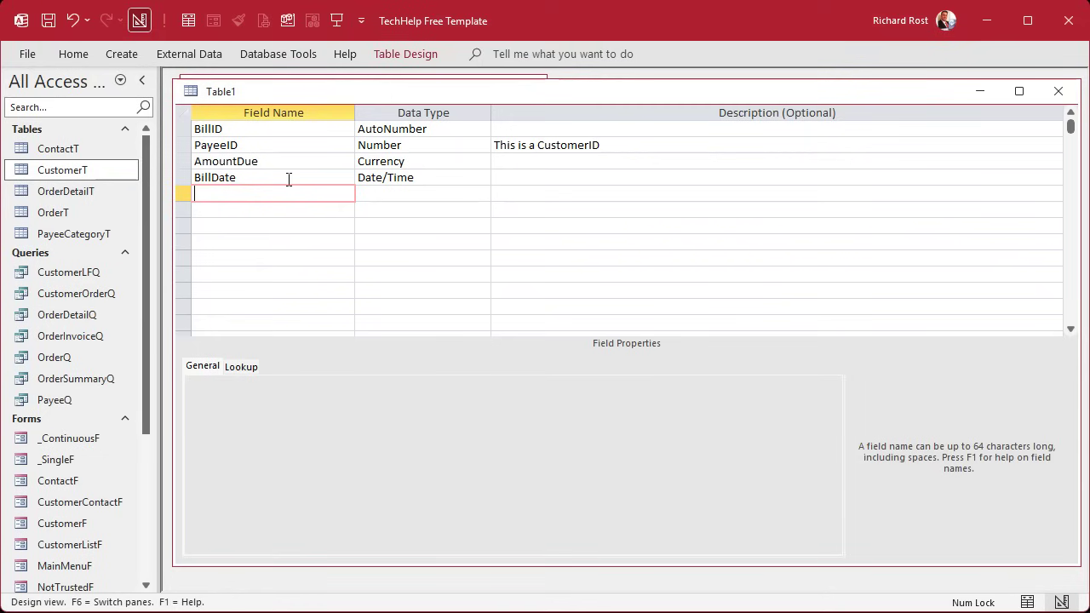
- Add an EnteredDate field of type Date/Time and set its default value to =Date()
{"action": "type", "text": "EnteredDate"}
{"action": "key", "text": "Tab"}
{"action": "type", "text": "d"}
{"action": "key", "text": "Tab"}
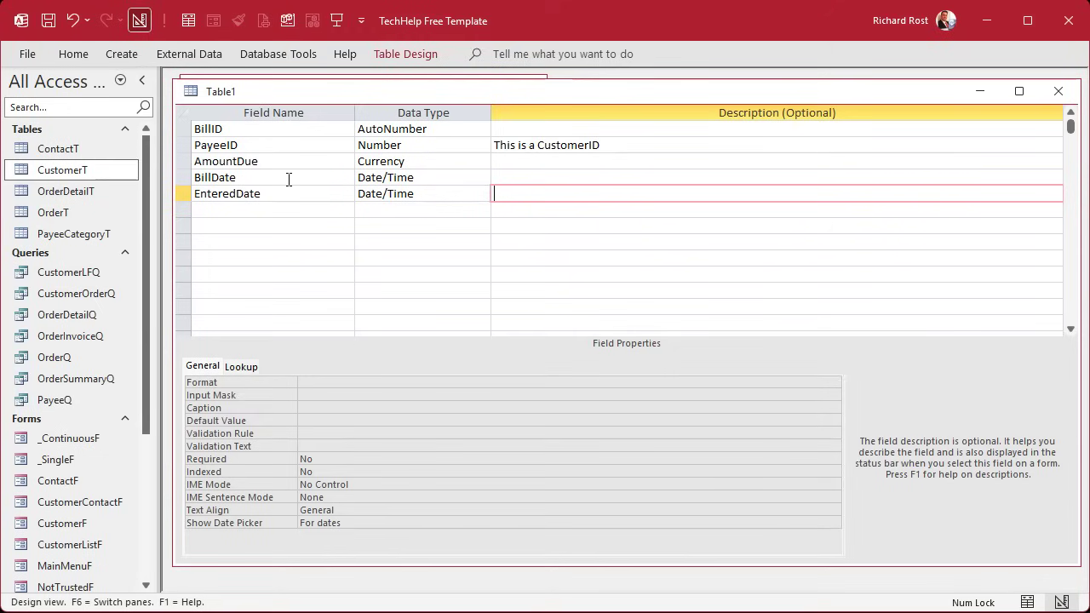
{"action": "left_click", "coordinate": [354, 421]}
{"action": "type", "text": "=Date()"}
{"action": "key", "text": "Return"}
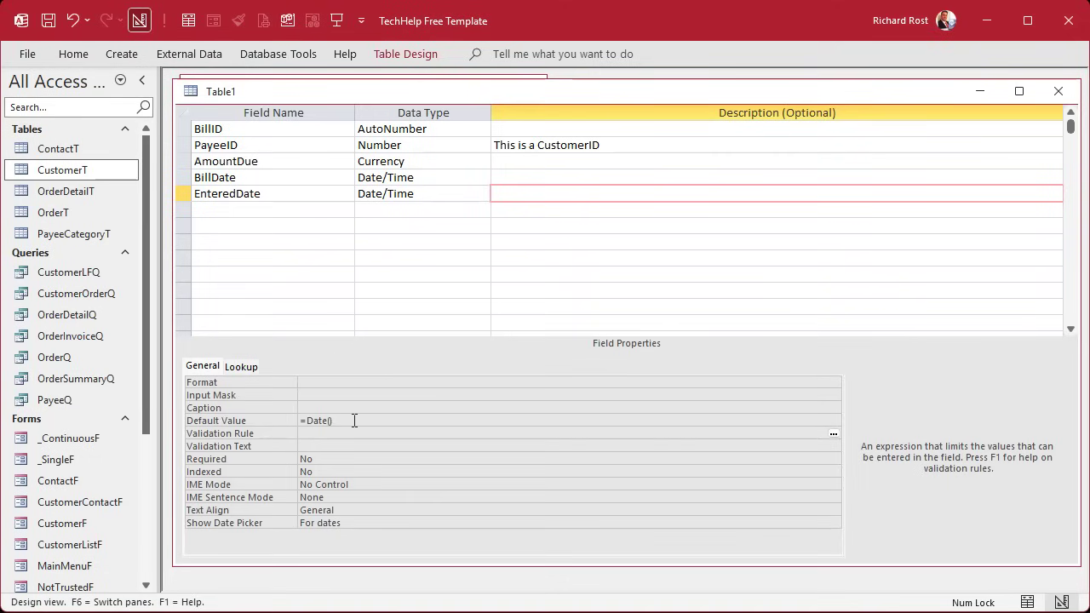
- Add a DueDate field with the Date/Time data type below EnteredDate
{"action": "left_click", "coordinate": [264, 212]}
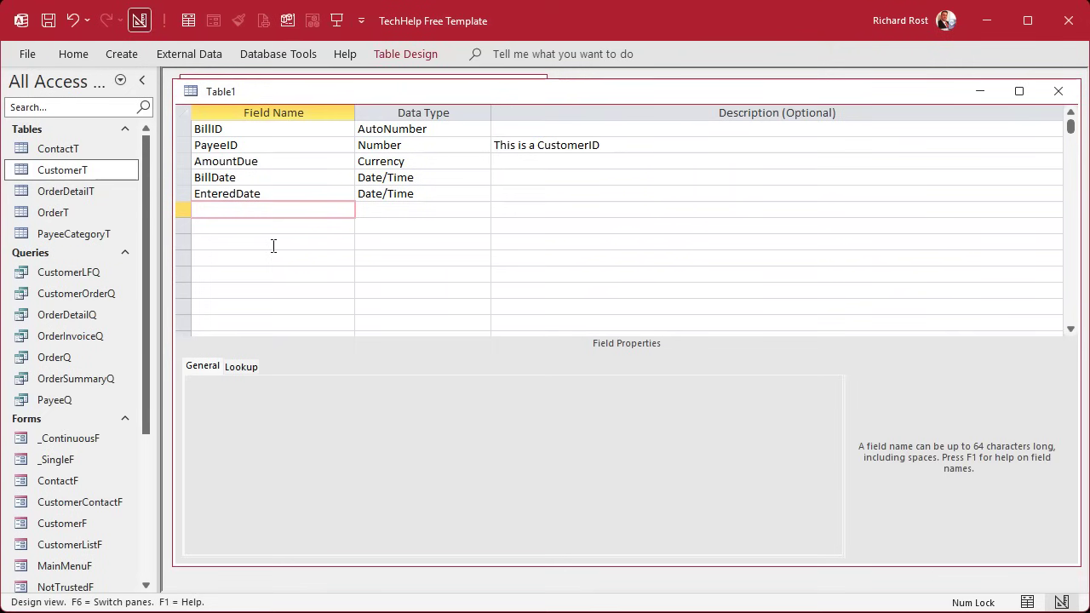
{"action": "type", "text": "DueDate"}
{"action": "key", "text": "Tab"}
{"action": "key", "text": "Tab"}
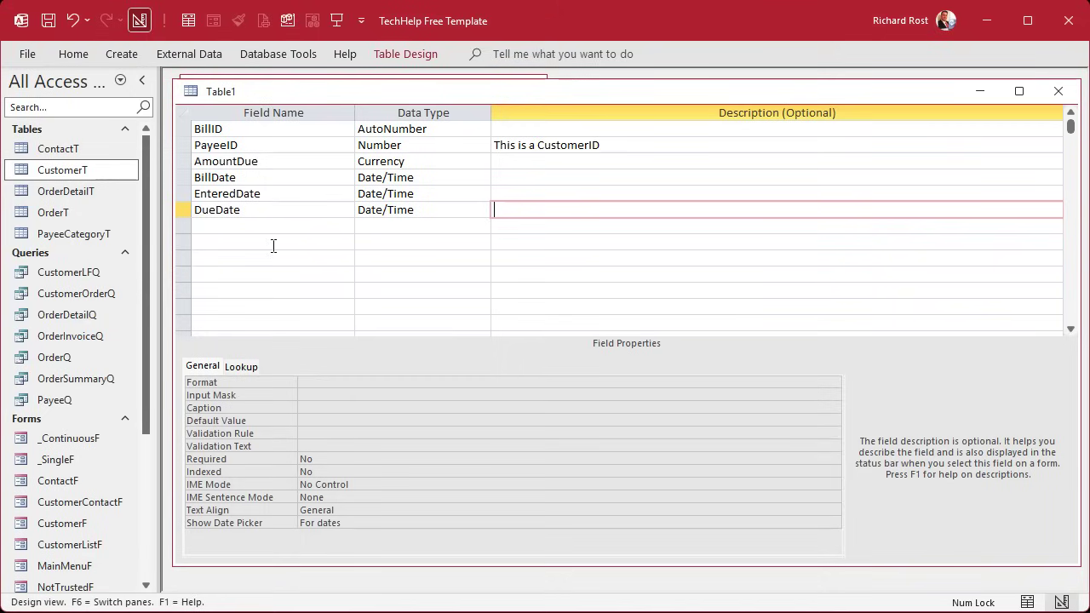
{"action": "key", "text": "Return"}
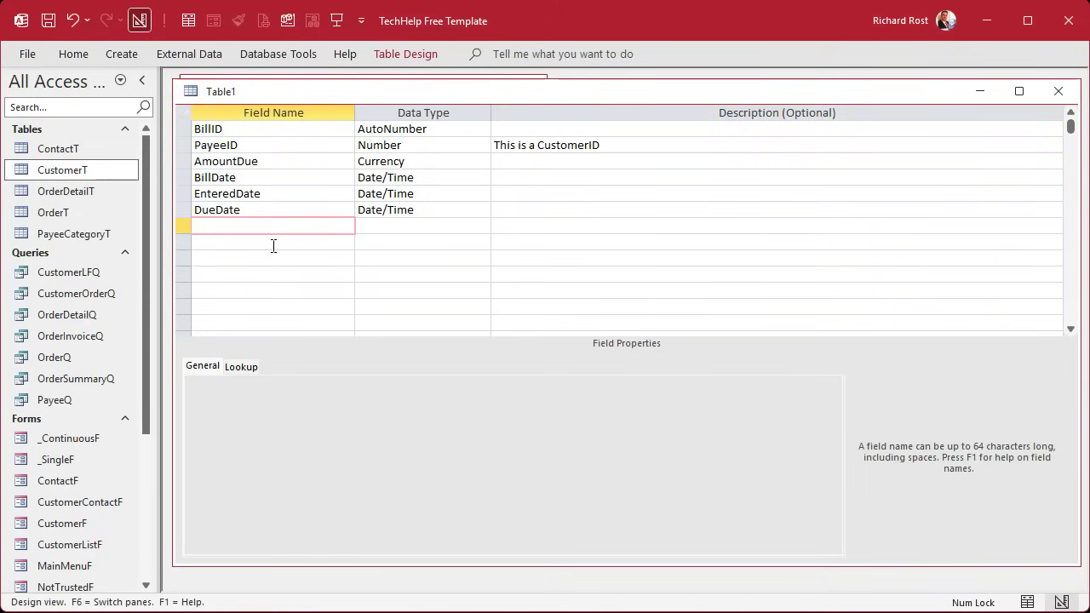
- Add a PaidDate field with the Date/Time data type below DueDate
{"action": "type", "text": "PaidDate"}
{"action": "key", "text": "Tab"}
{"action": "type", "text": "d"}
{"action": "key", "text": "Tab"}
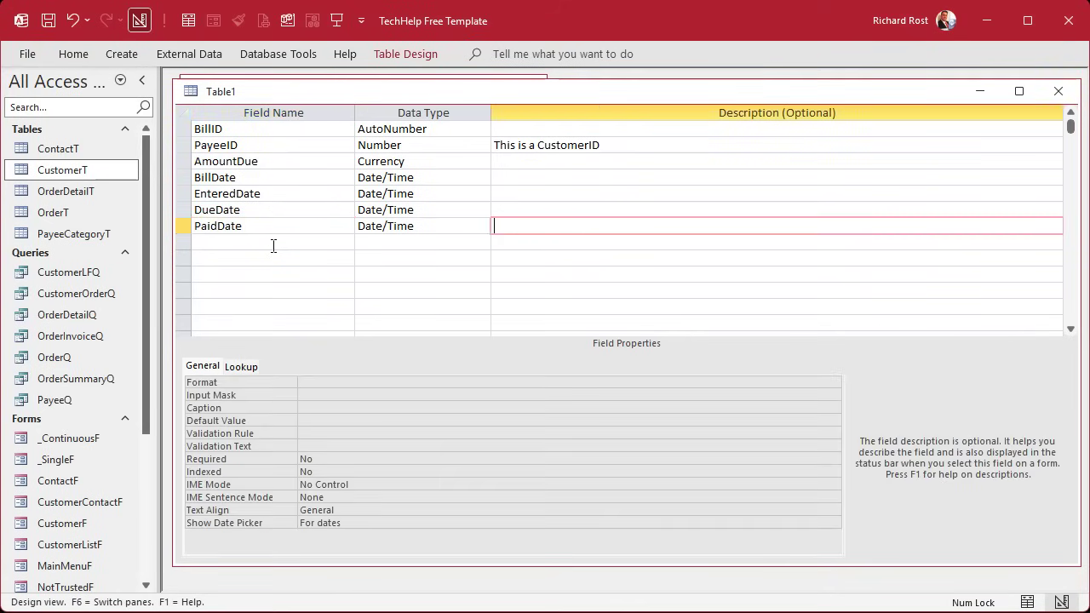
{"action": "key", "text": "Tab"}
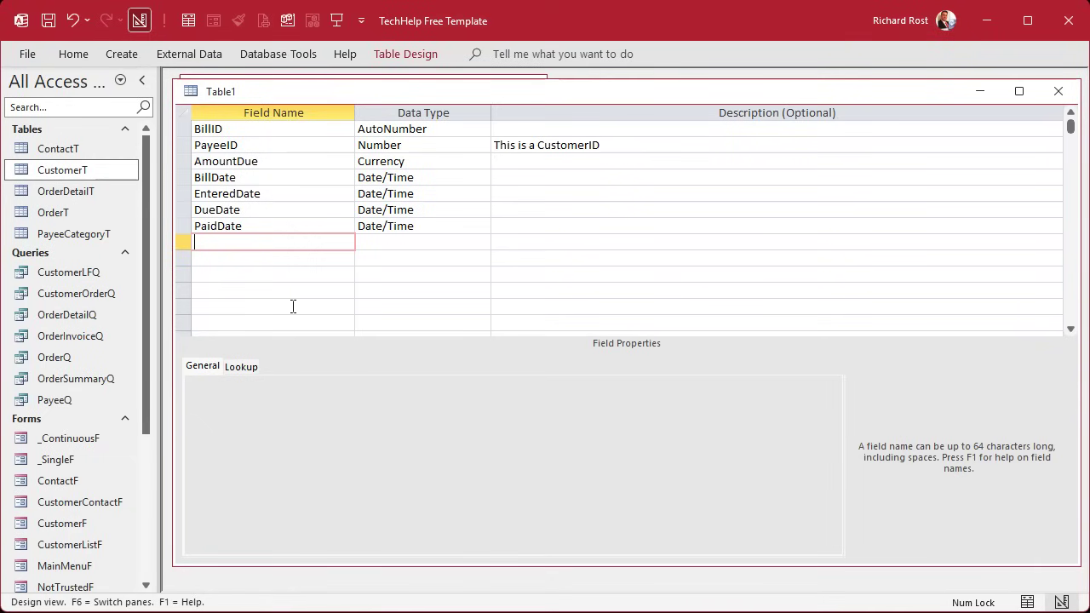
- Add a Notes field with the Long Text data type below PaidDate
{"action": "type", "text": "Notes"}
{"action": "key", "text": "Tab"}
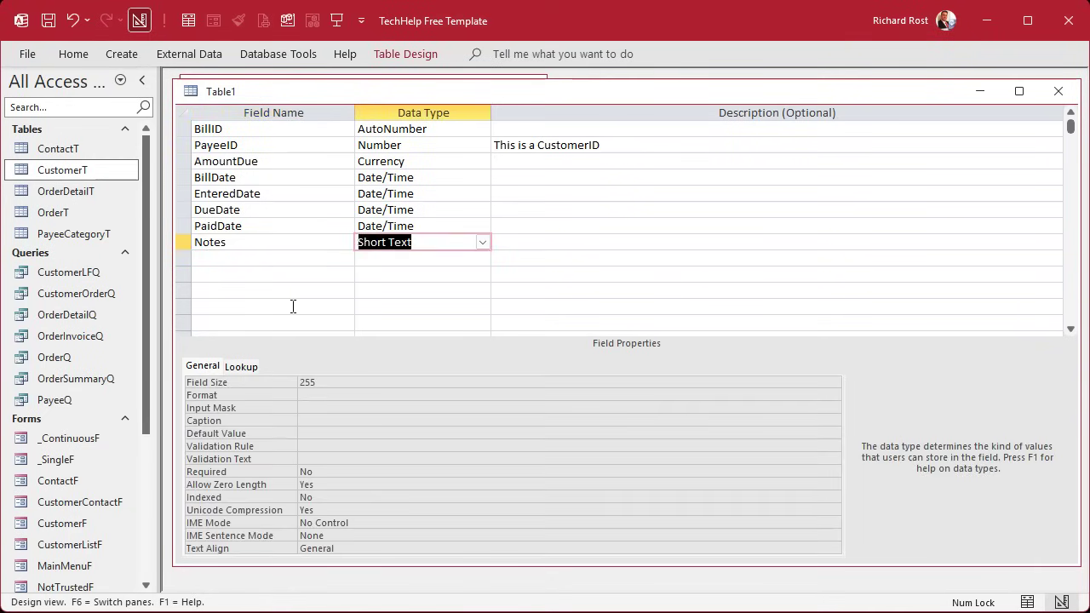
{"action": "type", "text": "Long Text"}
{"action": "key", "text": "Tab"}
{"action": "key", "text": "Tab"}
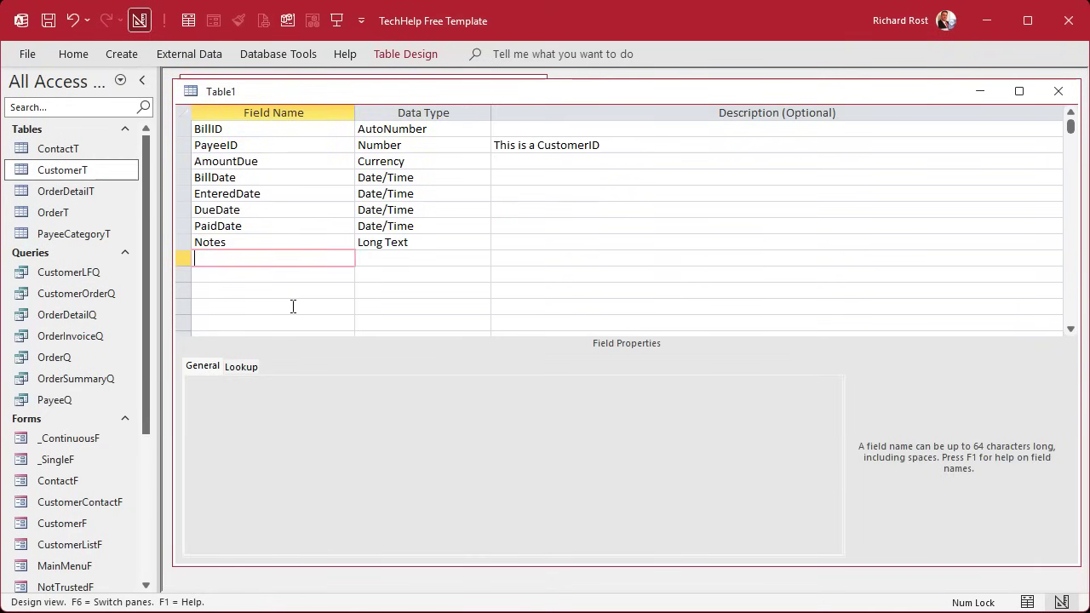
- Save the table as BillT and accept the creation of a primary key
{"action": "key", "text": "ctrl+s"}
{"action": "type", "text": "BillT"}
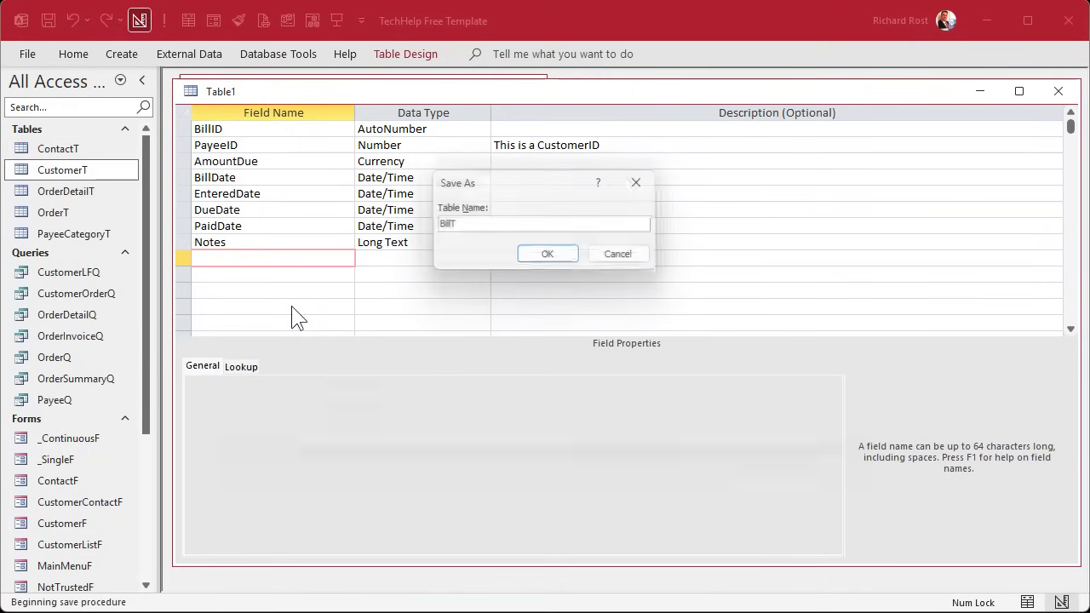
{"action": "key", "text": "Return"}
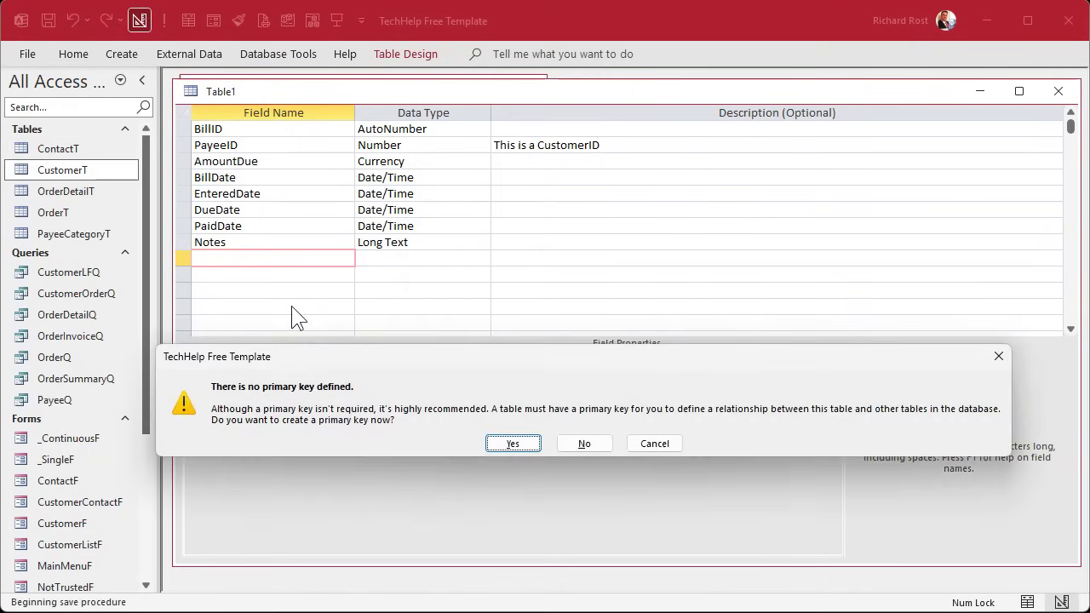
{"action": "key", "text": "Return"}
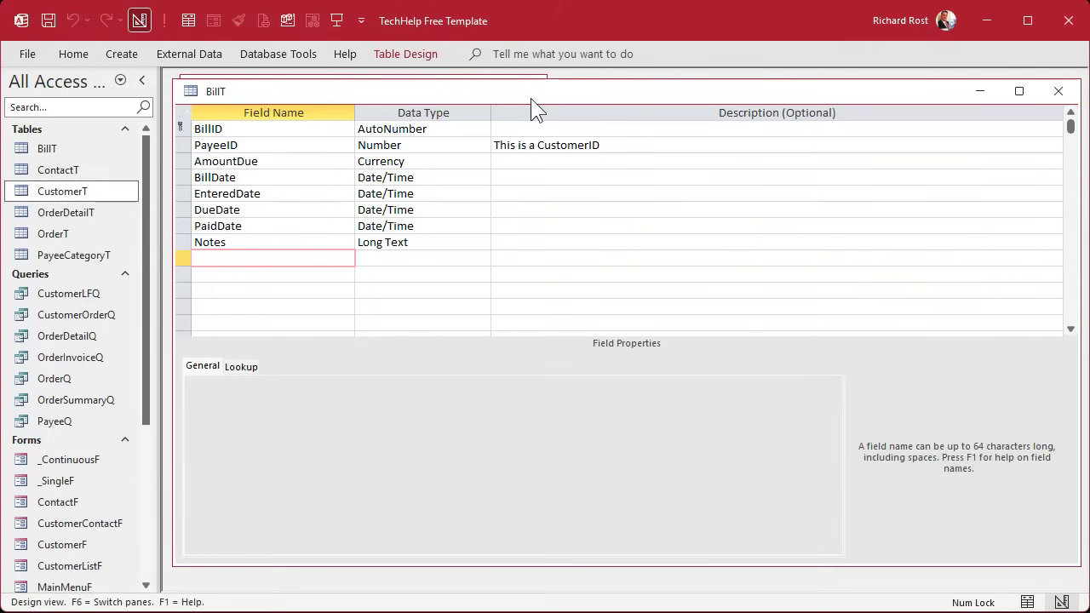
- Show BillT in Datasheet View and open the PayeeQ query, arranging both windows one above the other
{"action": "right_click", "coordinate": [312, 91]}
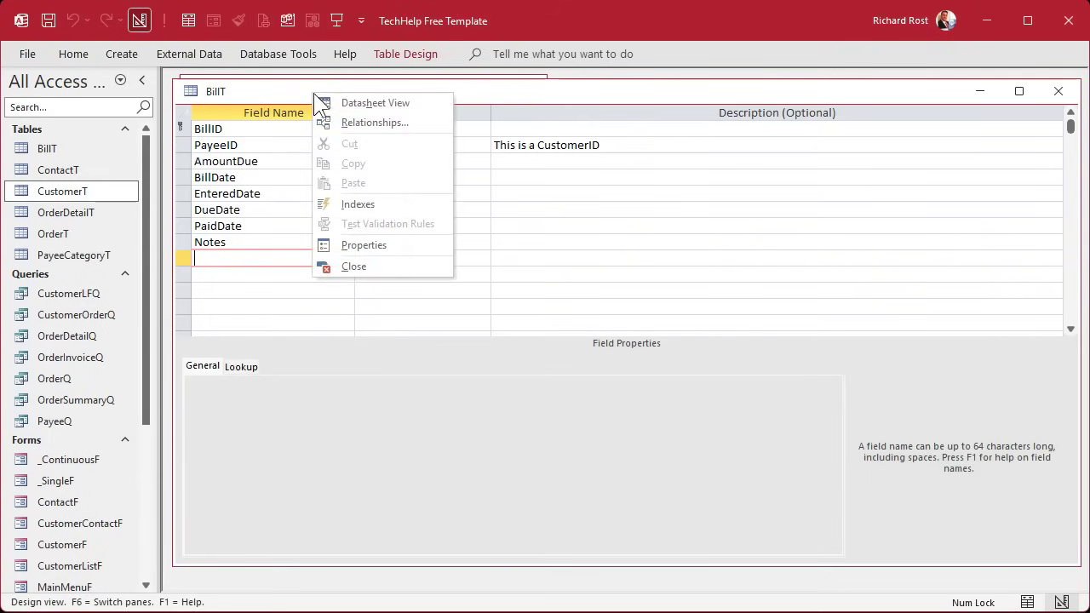
{"action": "left_click", "coordinate": [355, 103]}
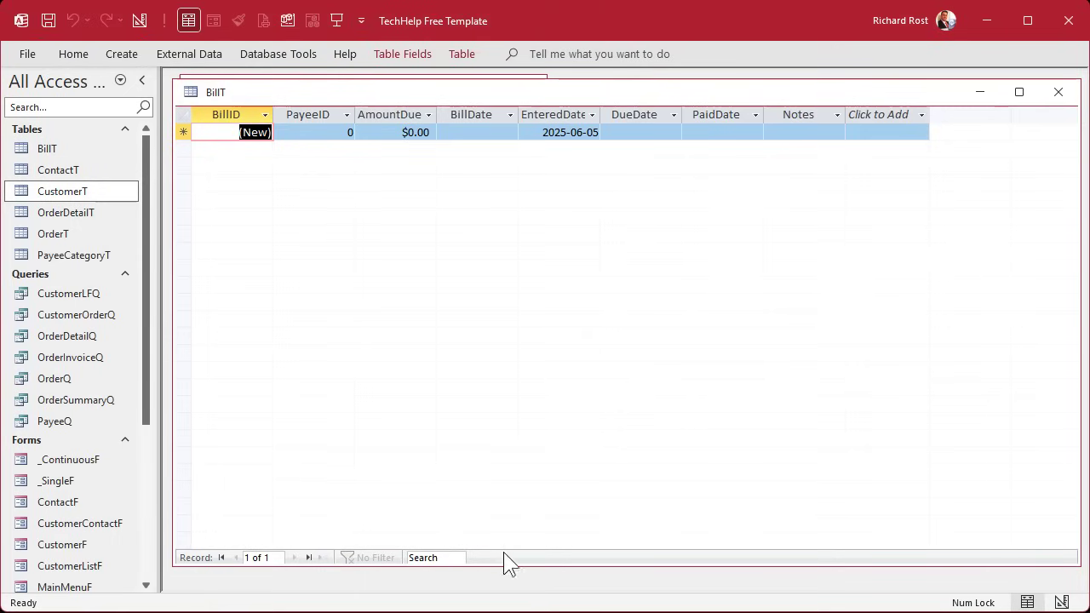
{"action": "left_click_drag", "start_coordinate": [504, 566], "coordinate": [511, 269]}
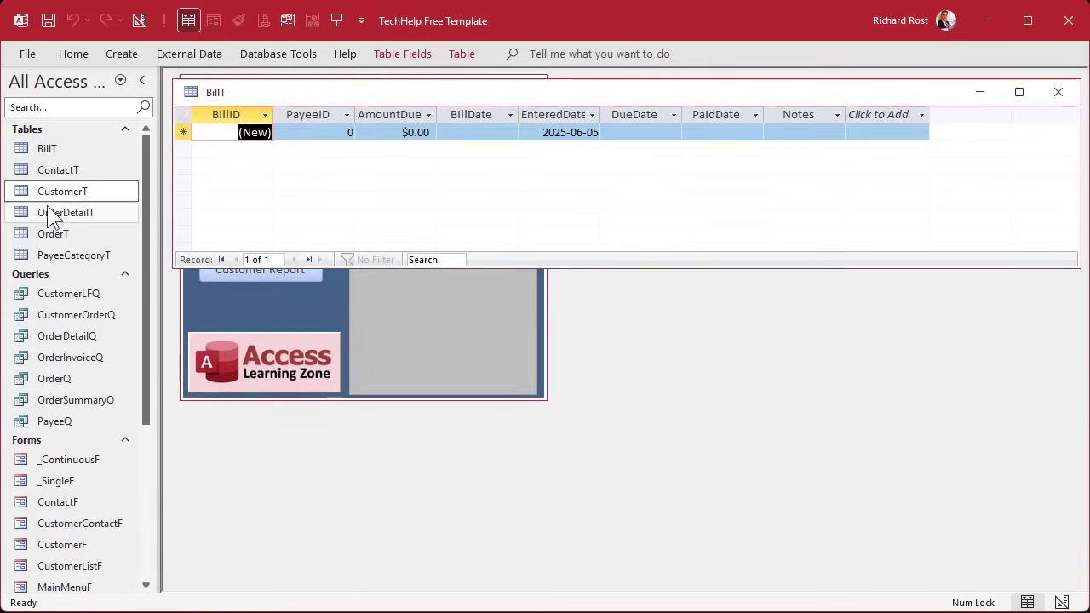
{"action": "left_click", "coordinate": [62, 424]}
{"action": "double_click", "coordinate": [61, 424]}
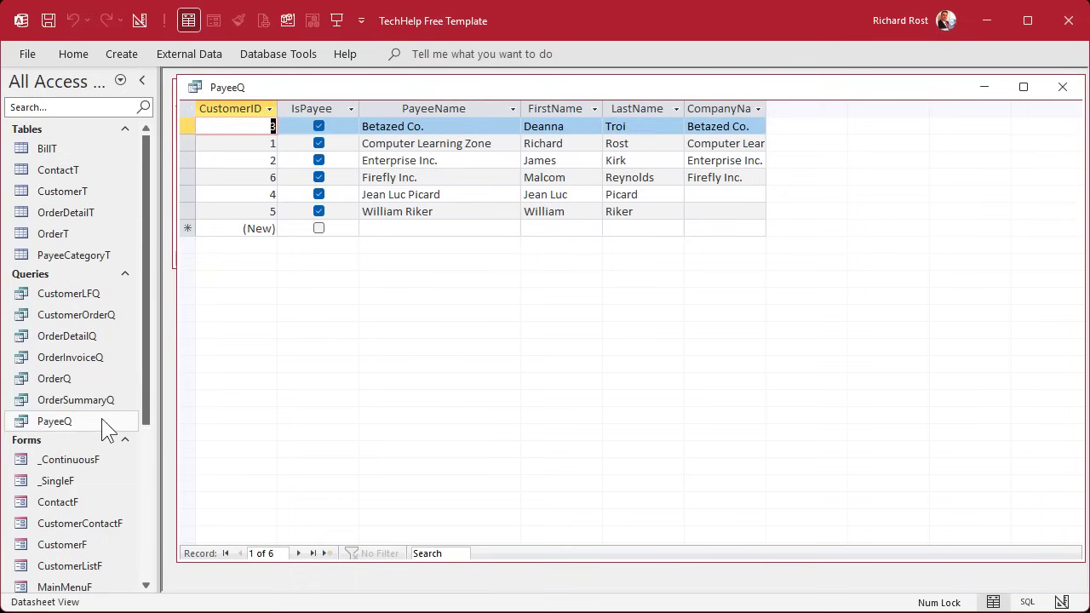
{"action": "left_click_drag", "start_coordinate": [479, 75], "coordinate": [479, 338]}
- Enter a first bill in BillT with PayeeID 1, AmountDue $100, BillDate 2025-06-01 and DueDate 2025-07-01
{"action": "left_click", "coordinate": [326, 127]}
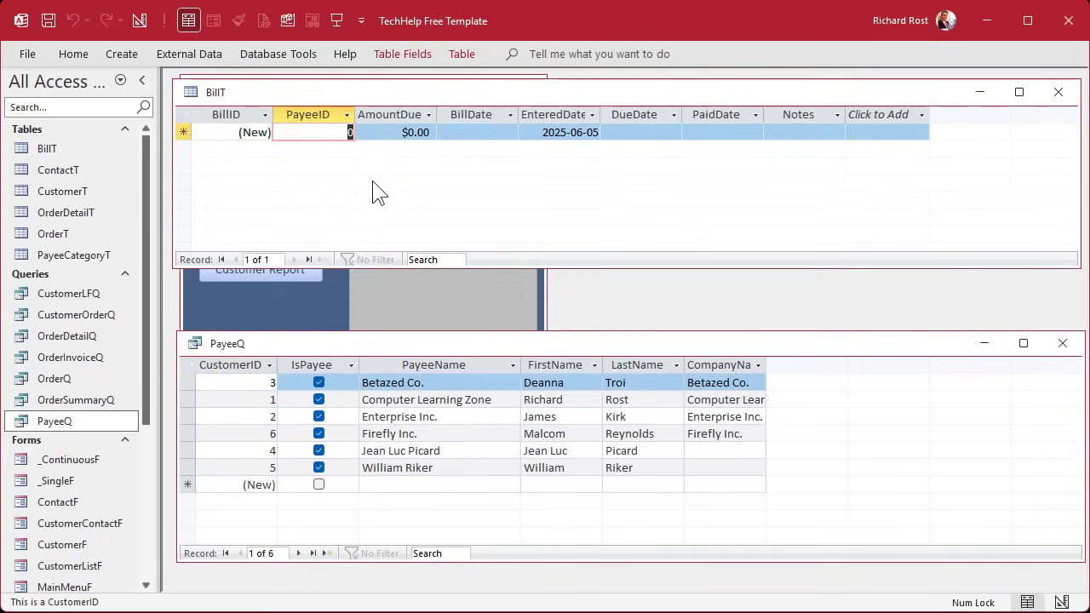
{"action": "type", "text": "1"}
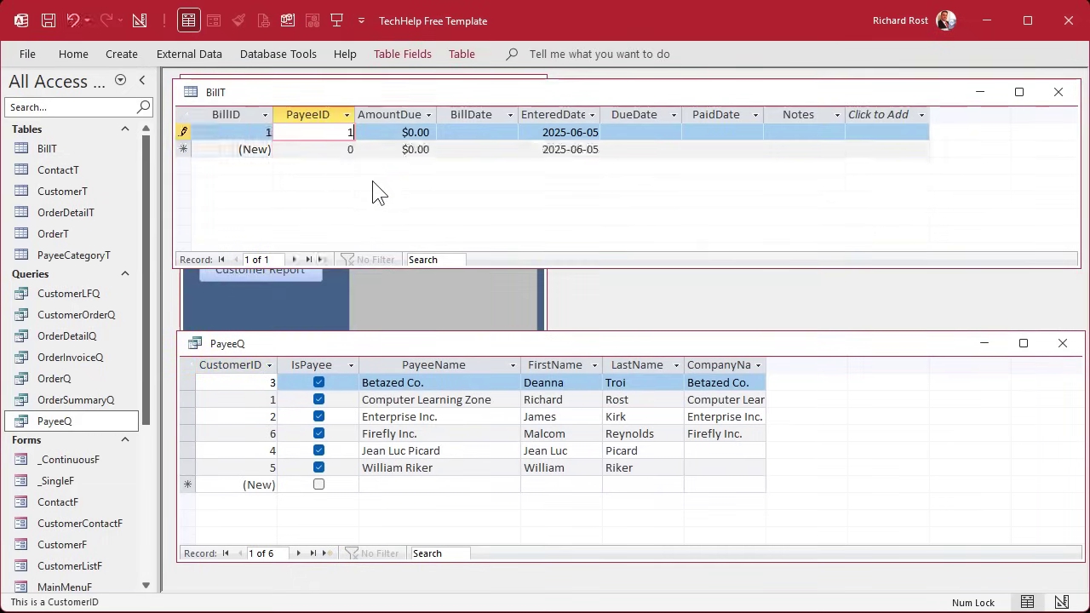
{"action": "key", "text": "Tab"}
{"action": "type", "text": "100"}
{"action": "key", "text": "Tab"}
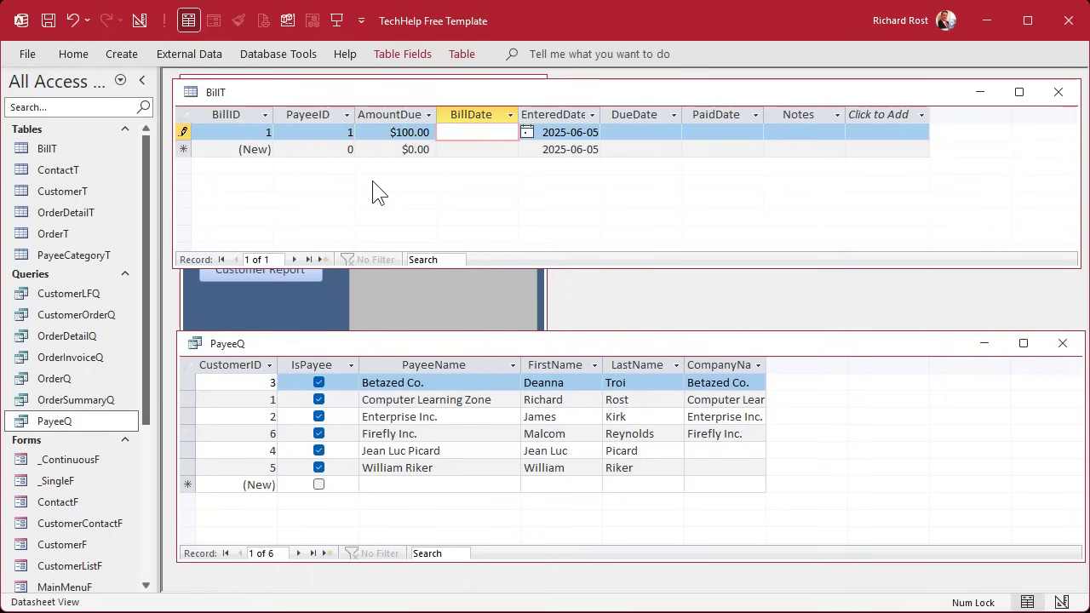
{"action": "type", "text": "6/1"}
{"action": "key", "text": "Tab"}
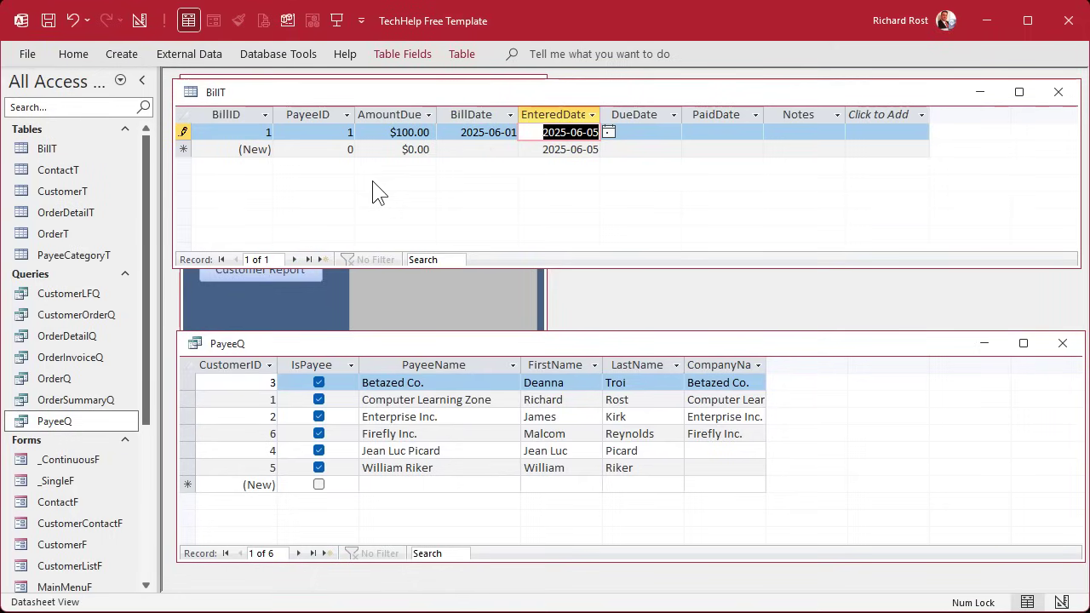
{"action": "key", "text": "Tab"}
{"action": "type", "text": "7-1"}
{"action": "key", "text": "Tab"}
{"action": "key", "text": "Tab"}
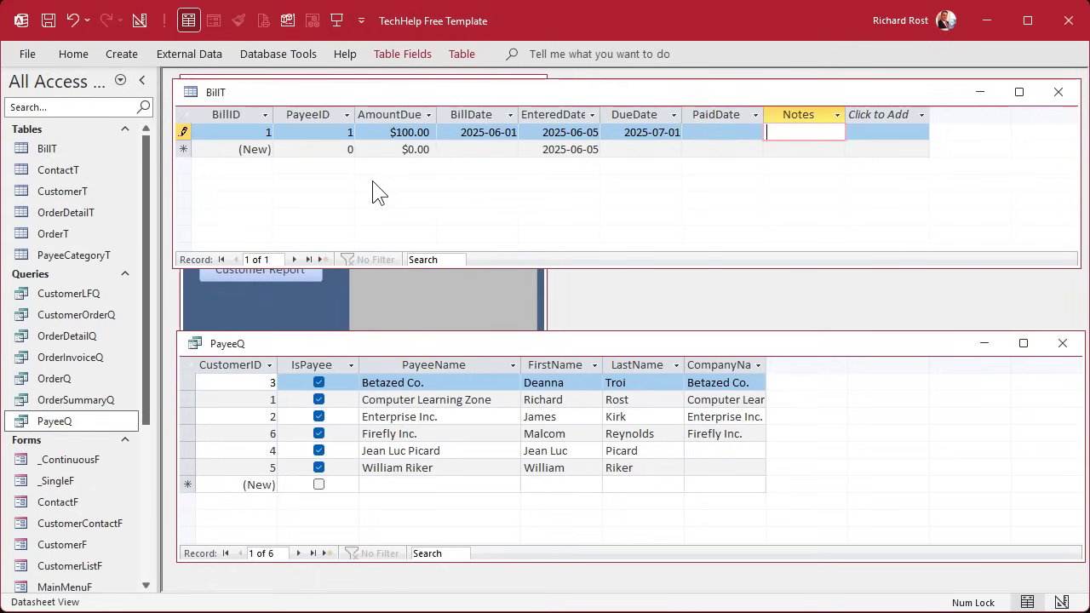
{"action": "key", "text": "Tab"}
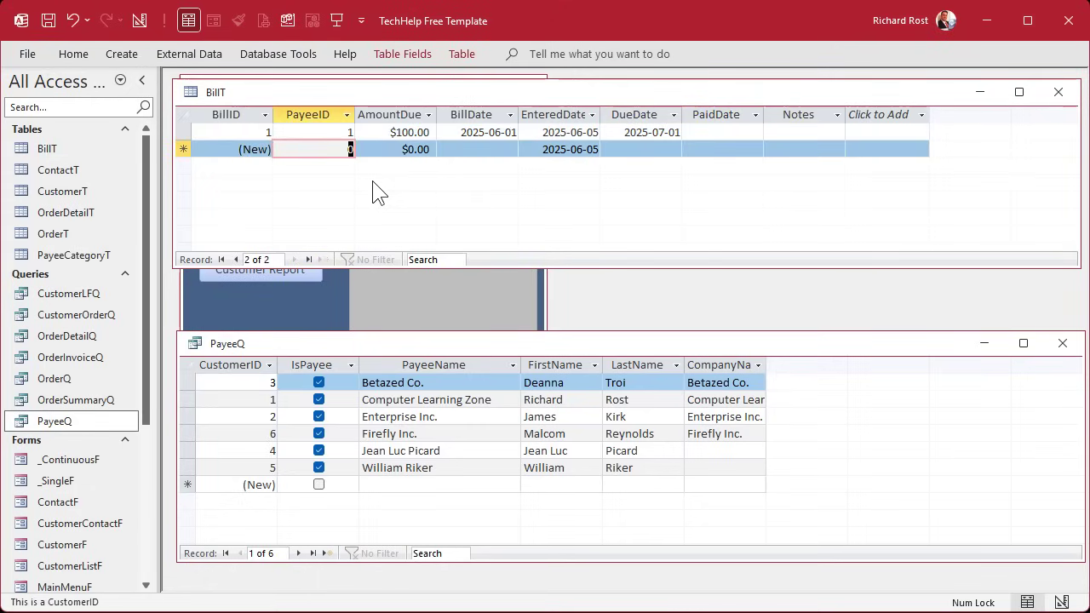
- Enter a second bill with PayeeID 4, AmountDue $2,000, BillDate 2025-06-02 and DueDate 2025-07-02
{"action": "type", "text": "4"}
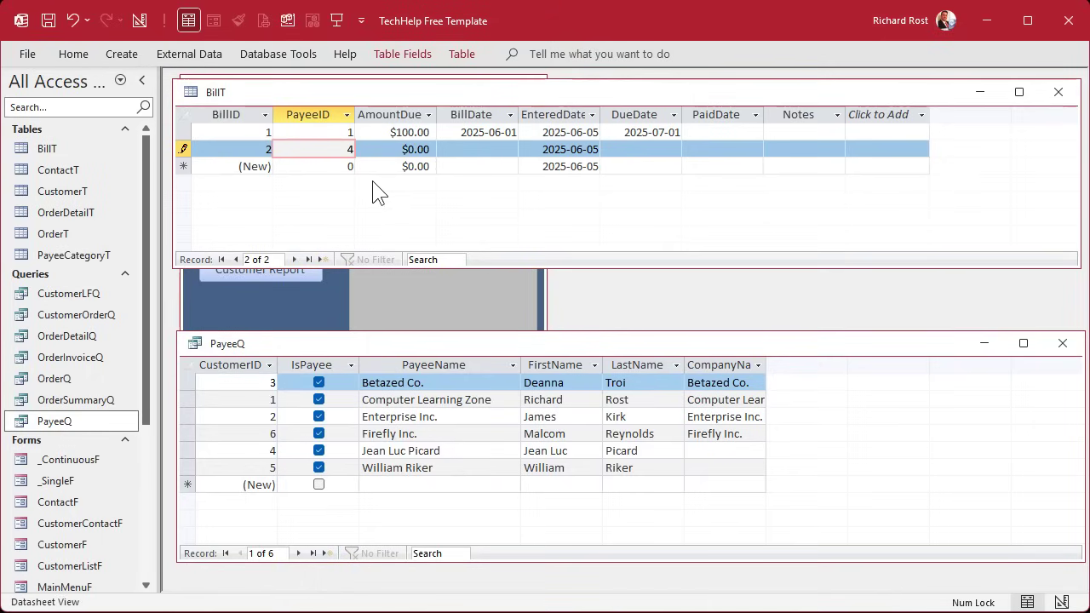
{"action": "key", "text": "Tab"}
{"action": "type", "text": "2000"}
{"action": "key", "text": "Tab"}
{"action": "type", "text": "6"}
{"action": "type", "text": "/2"}
{"action": "key", "text": "Tab"}
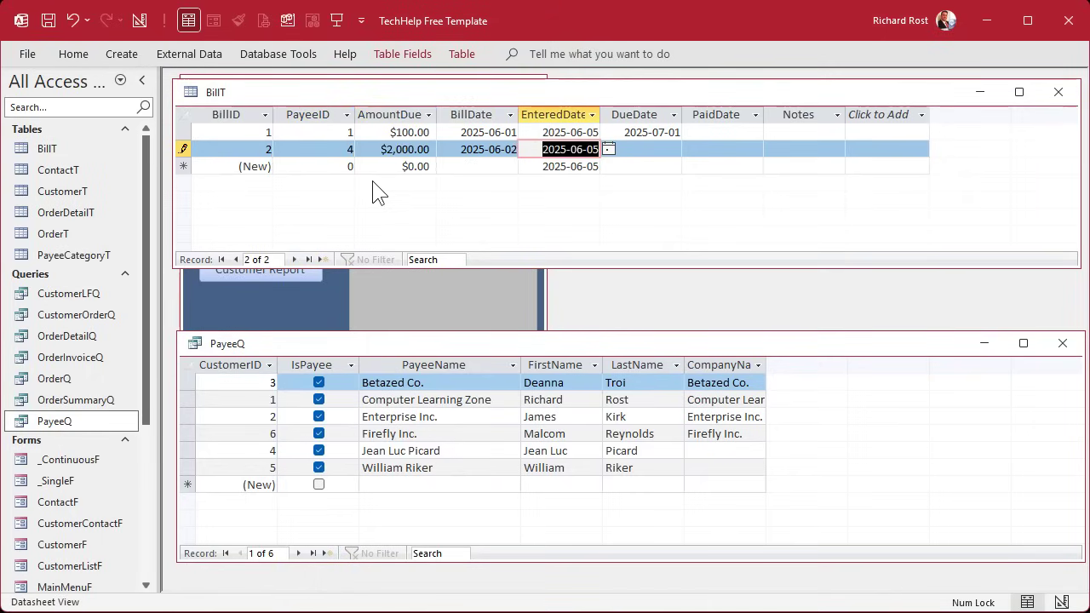
{"action": "key", "text": "Tab"}
{"action": "type", "text": "7/2"}
{"action": "key", "text": "Tab"}
{"action": "key", "text": "Tab"}
{"action": "key", "text": "Tab"}
{"action": "key", "text": "Tab"}
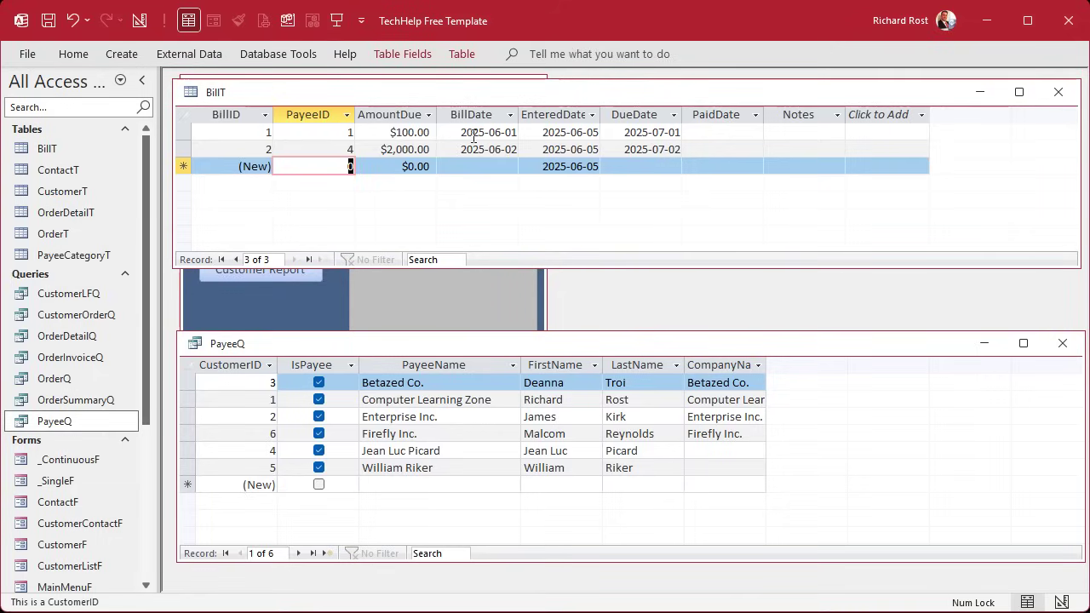
- Close the PayeeQ and BillT windows and briefly view the Customer List form
{"action": "left_click", "coordinate": [1062, 343]}
{"action": "left_click", "coordinate": [1058, 92]}
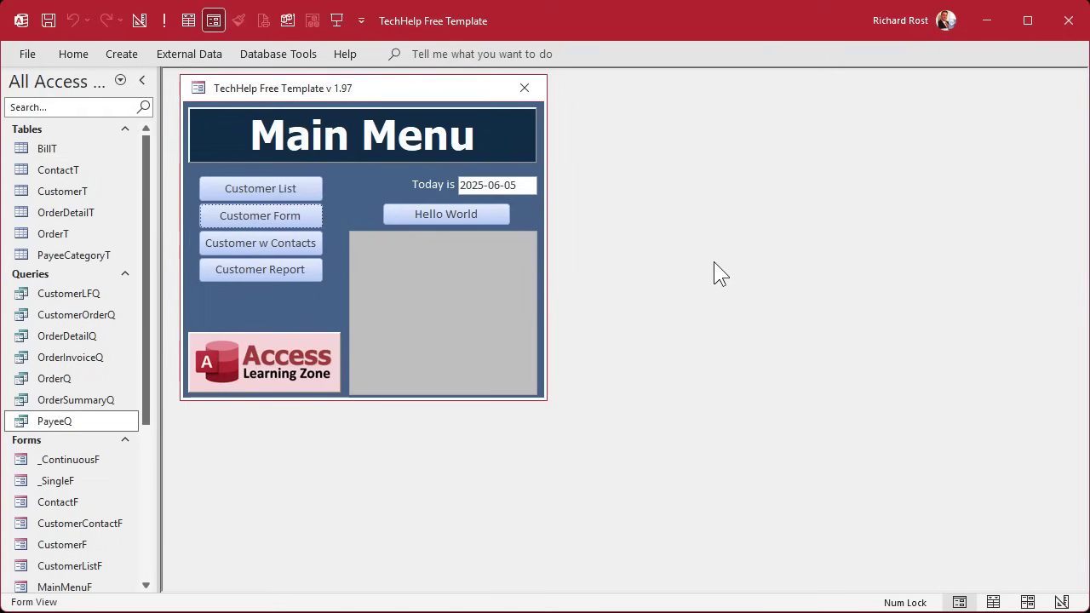
{"action": "left_click", "coordinate": [222, 190]}
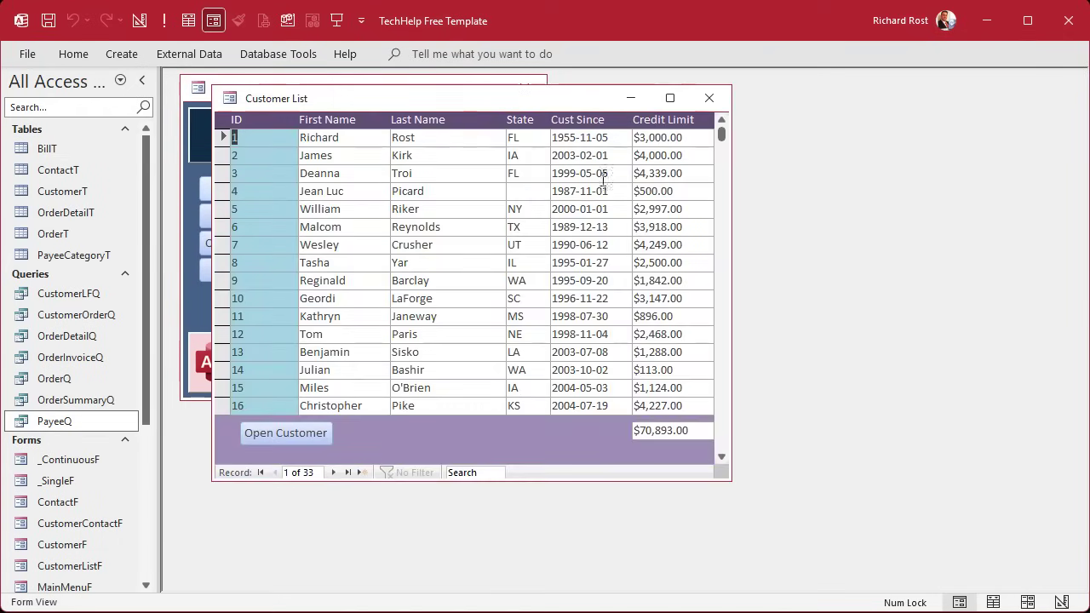
{"action": "left_click", "coordinate": [708, 97]}
- Duplicate the _ContinuousF form under the name BillF
{"action": "left_click", "coordinate": [96, 458]}
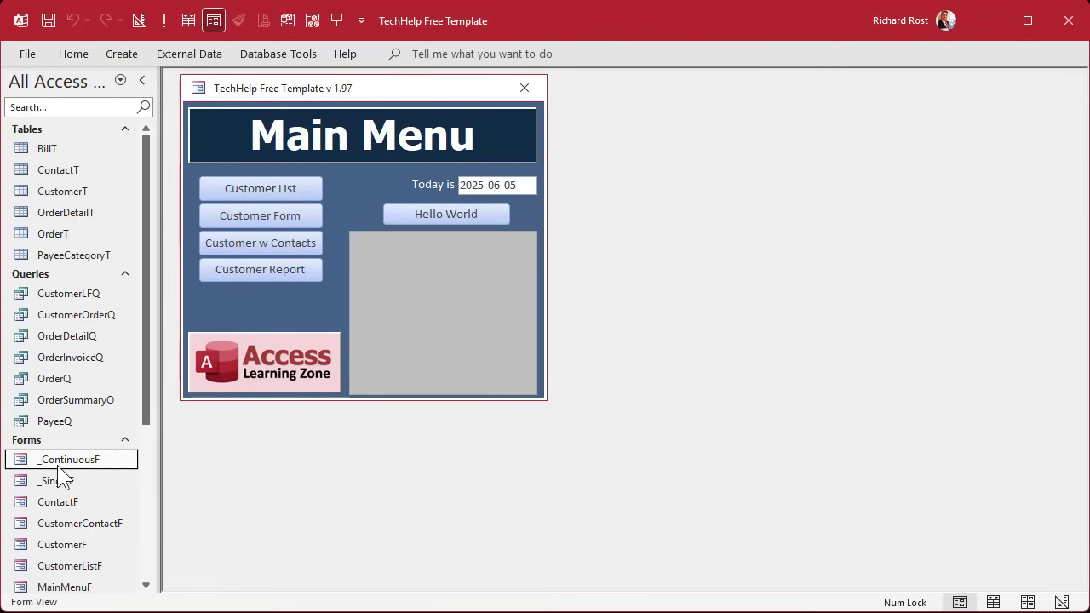
{"action": "key", "text": "ctrl+v"}
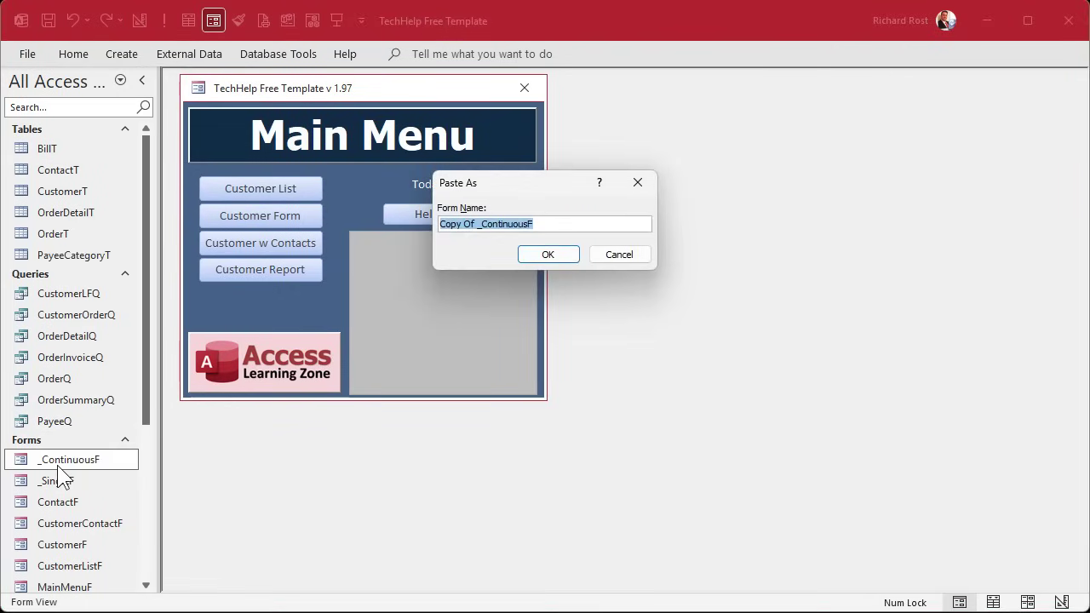
{"action": "type", "text": "BillF"}
{"action": "key", "text": "Return"}
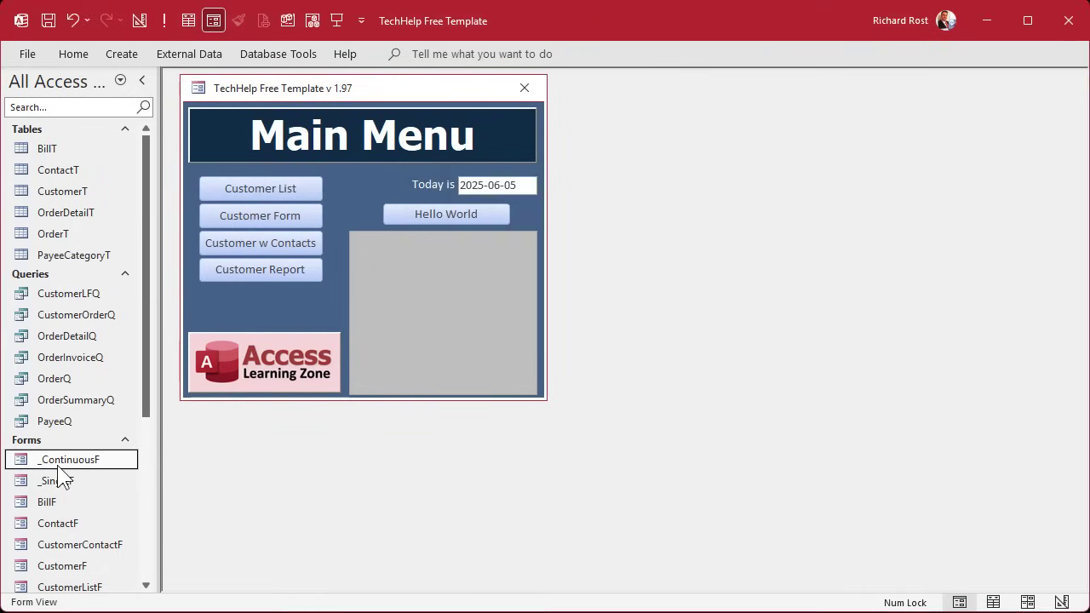
- Open the BillF form in Design View and enlarge and reposition its window
{"action": "double_click", "coordinate": [51, 503]}
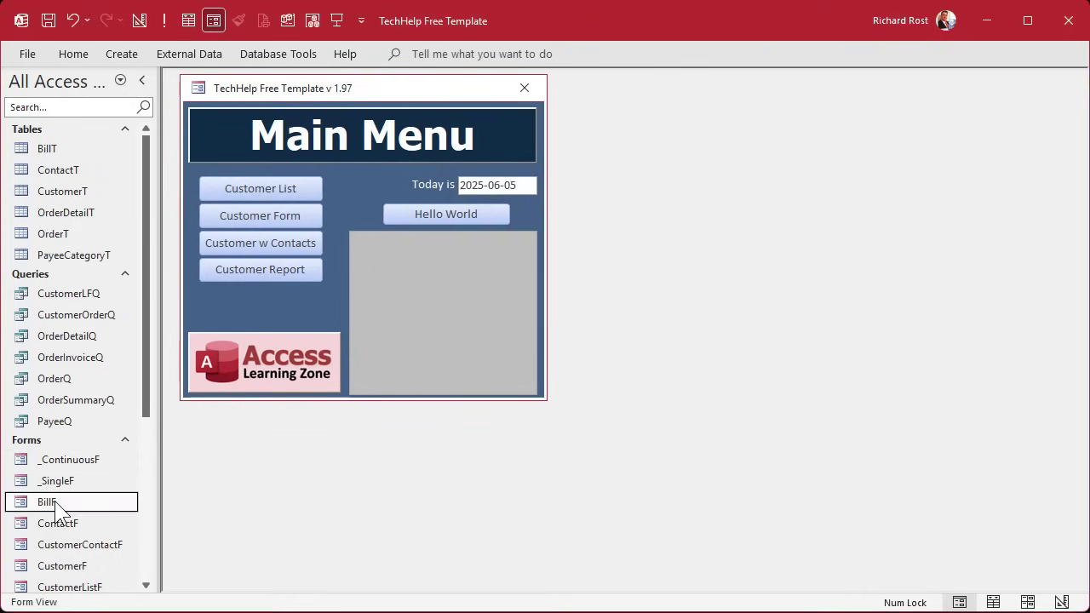
{"action": "right_click", "coordinate": [344, 129]}
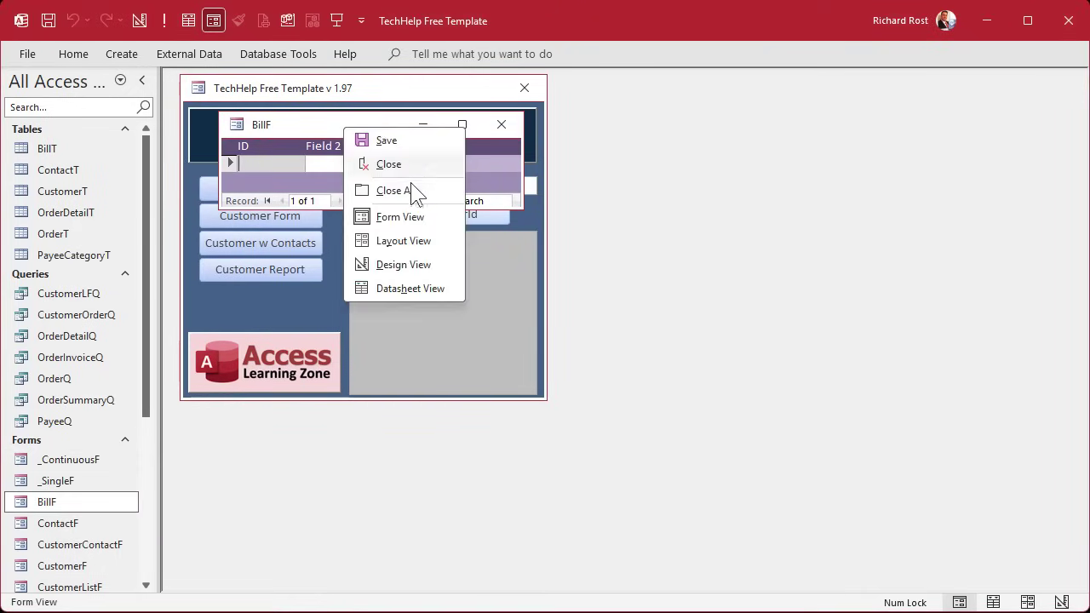
{"action": "left_click", "coordinate": [403, 265]}
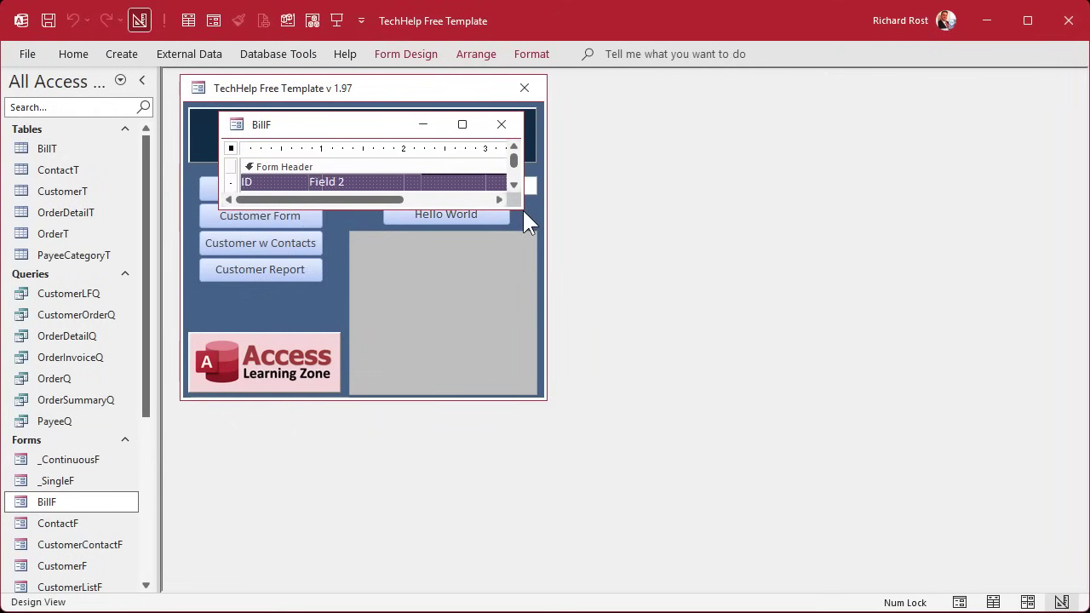
{"action": "left_click_drag", "start_coordinate": [522, 208], "coordinate": [933, 453]}
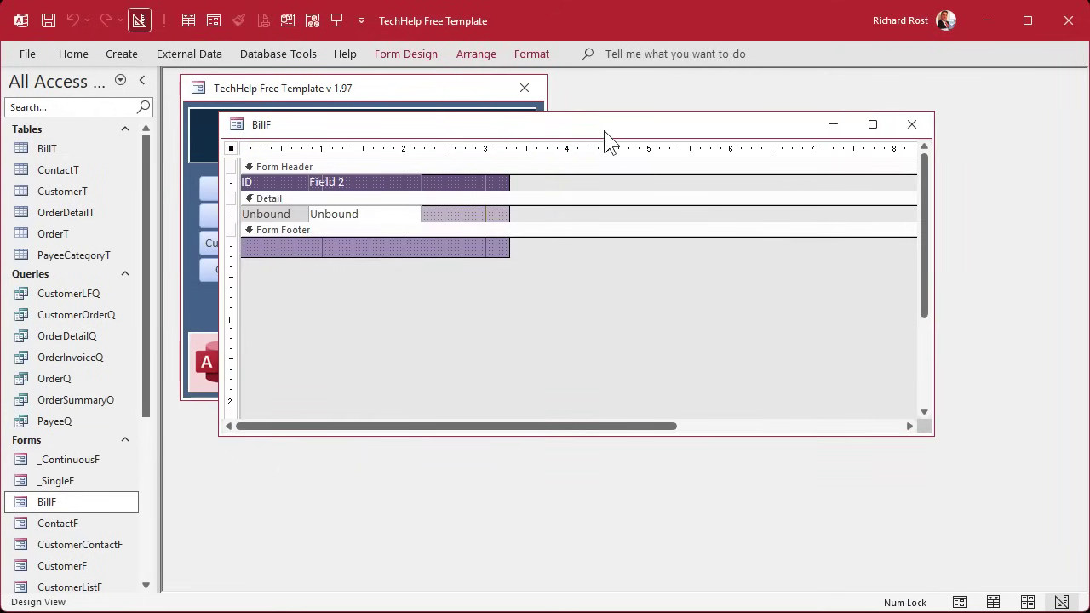
{"action": "left_click_drag", "start_coordinate": [606, 134], "coordinate": [571, 163]}
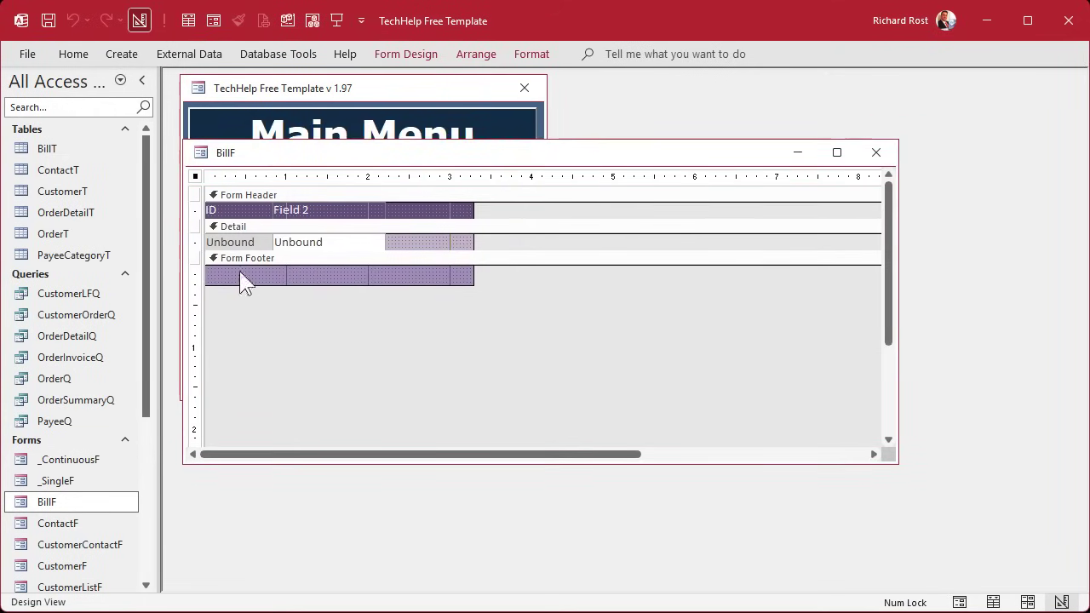
- Set the record source of the BillF form to BillT
{"action": "double_click", "coordinate": [195, 177]}
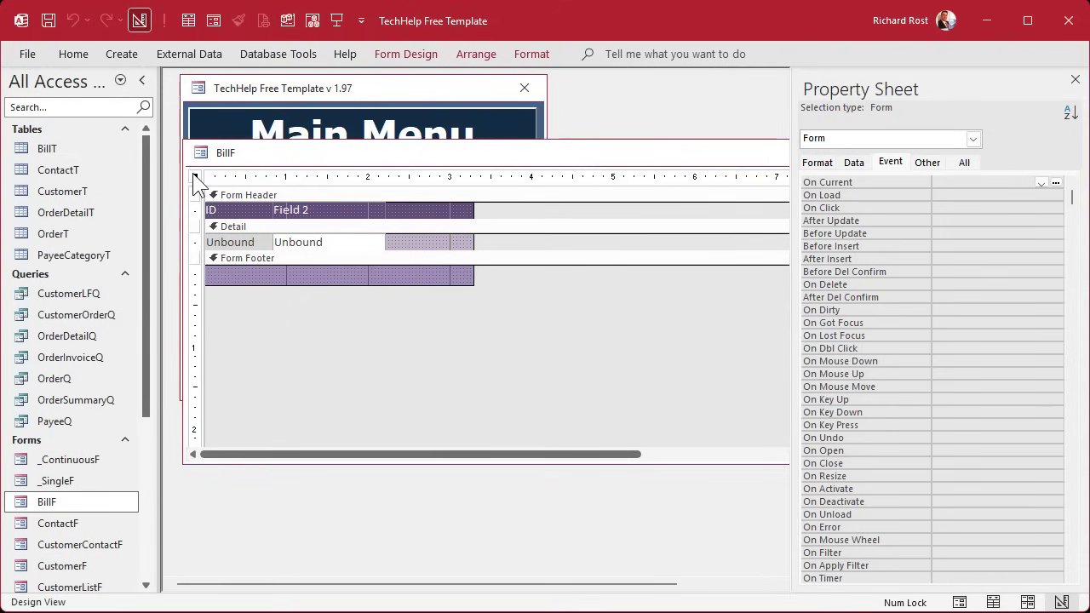
{"action": "left_click", "coordinate": [853, 163]}
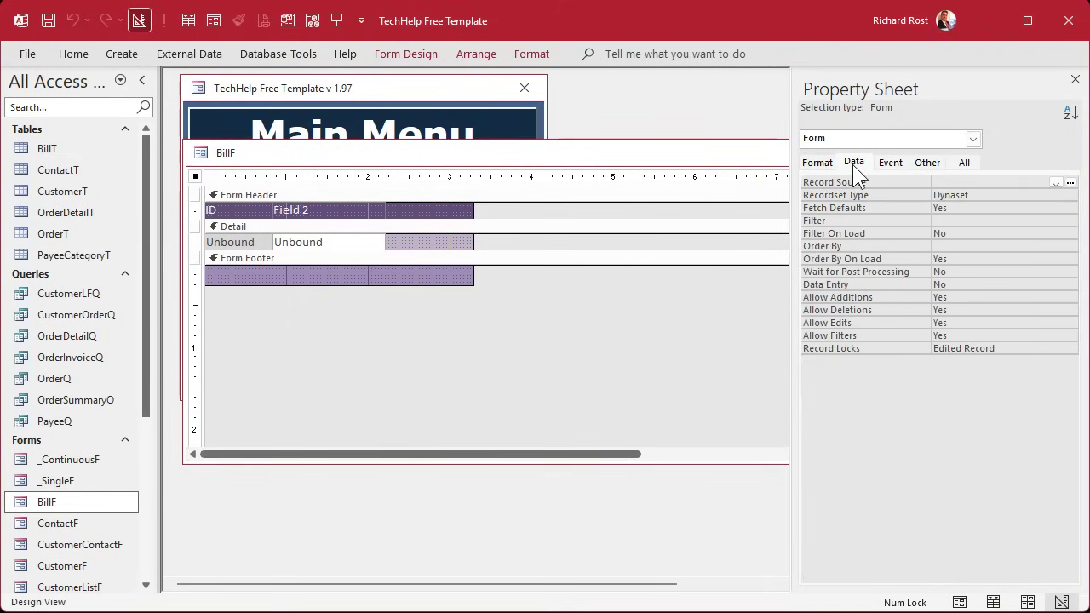
{"action": "left_click", "coordinate": [1056, 183]}
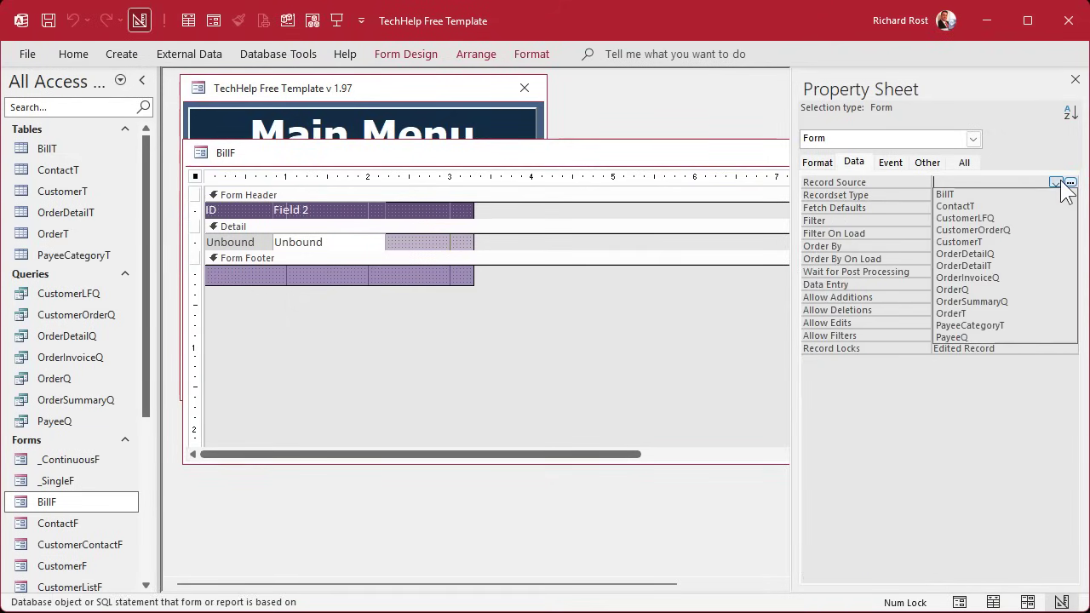
{"action": "left_click", "coordinate": [1012, 195]}
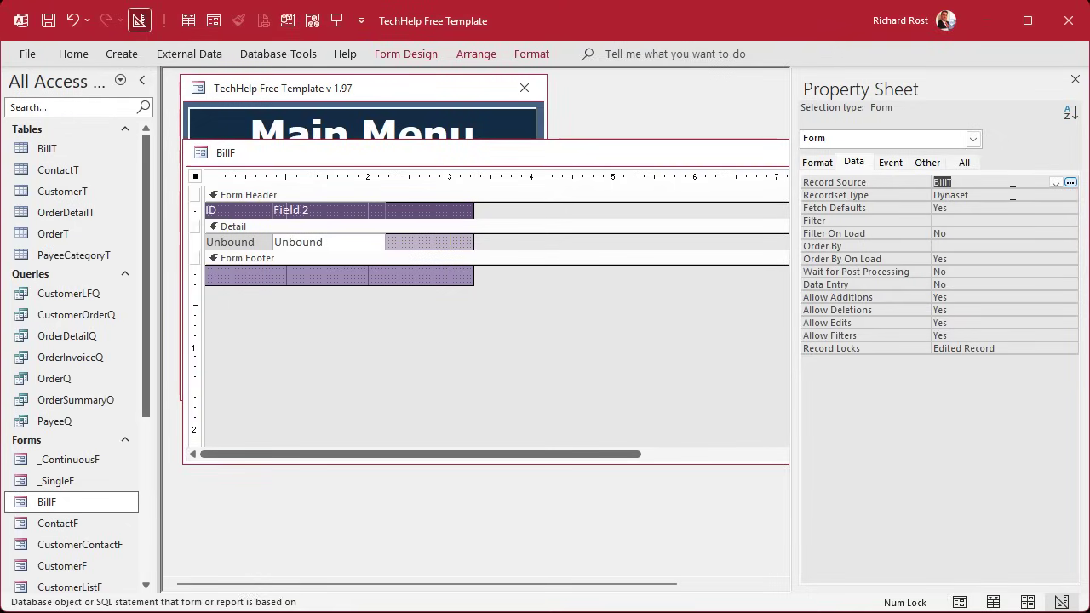
{"action": "left_click", "coordinate": [1075, 79]}
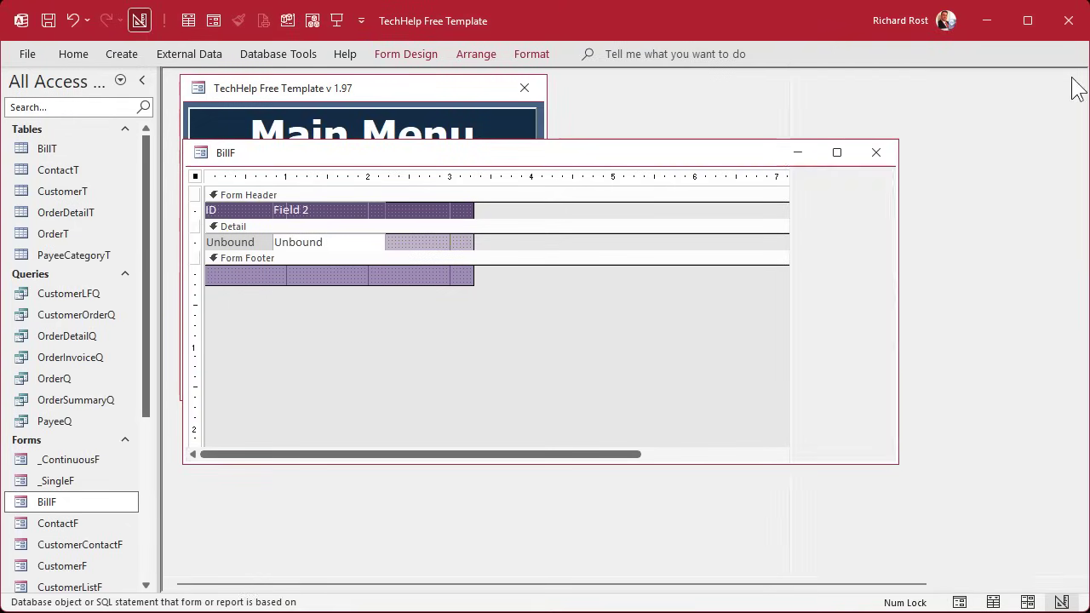
- Add all BillT fields, from BillID through Notes, to the BillF Detail section and enlarge the form window to fit them
{"action": "left_click", "coordinate": [418, 56]}
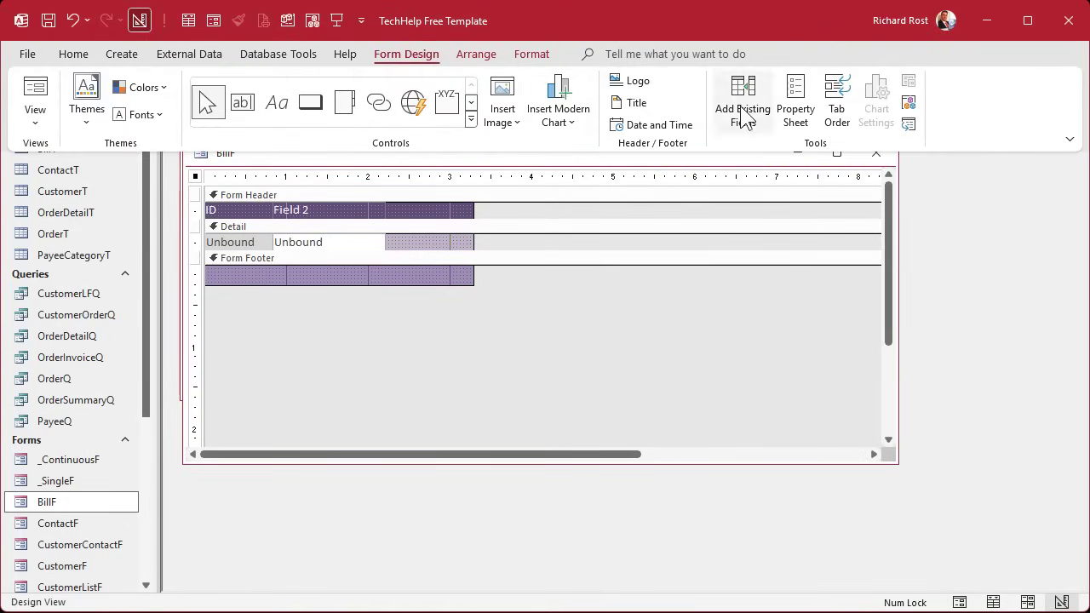
{"action": "left_click", "coordinate": [742, 109]}
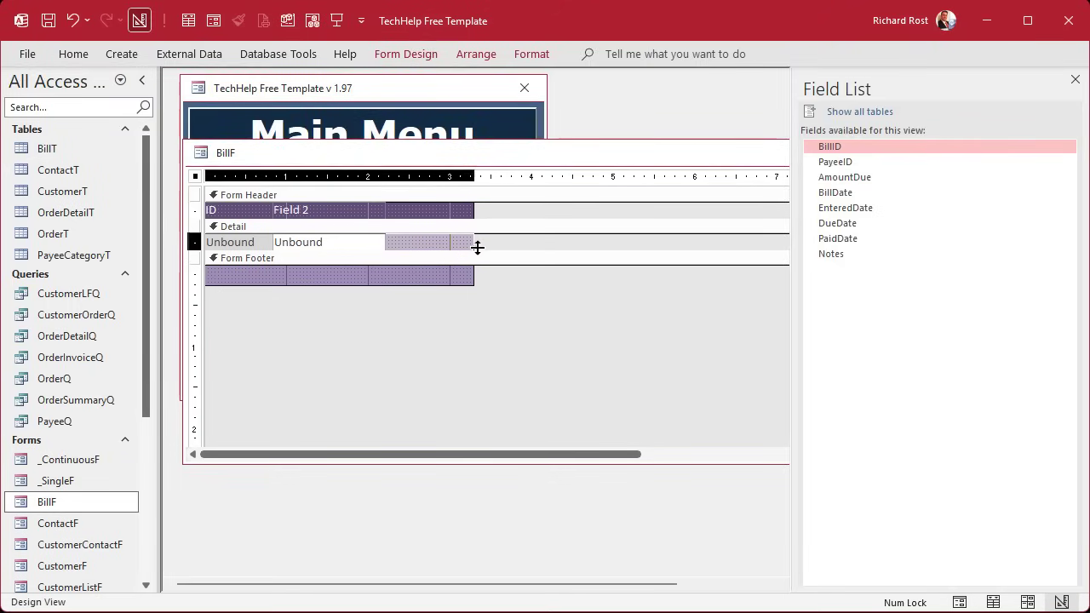
{"action": "left_click_drag", "start_coordinate": [480, 250], "coordinate": [482, 292]}
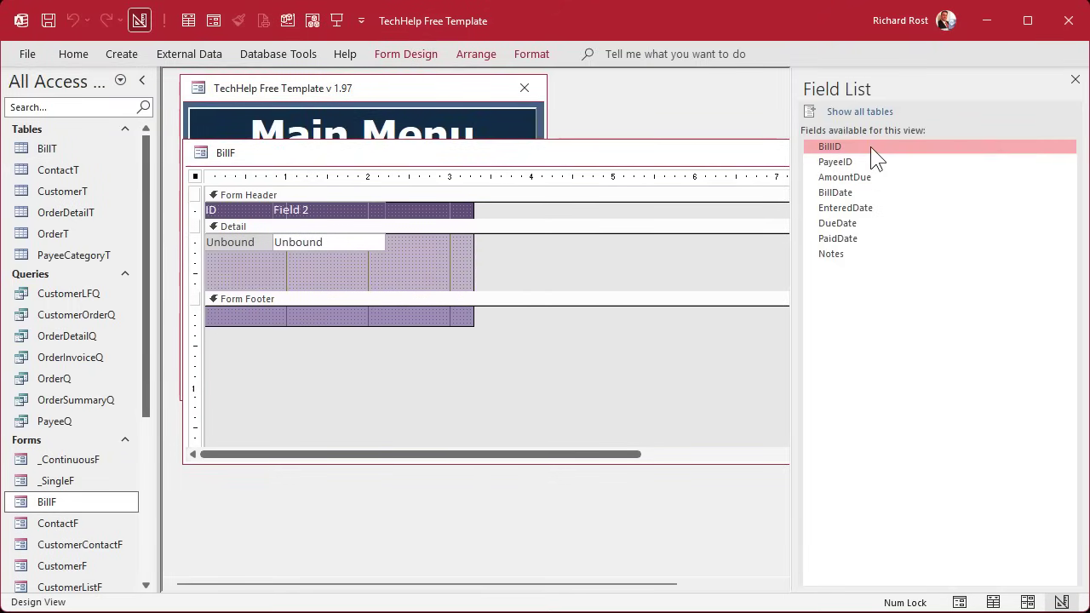
{"action": "left_click", "coordinate": [868, 255], "text": "shift"}
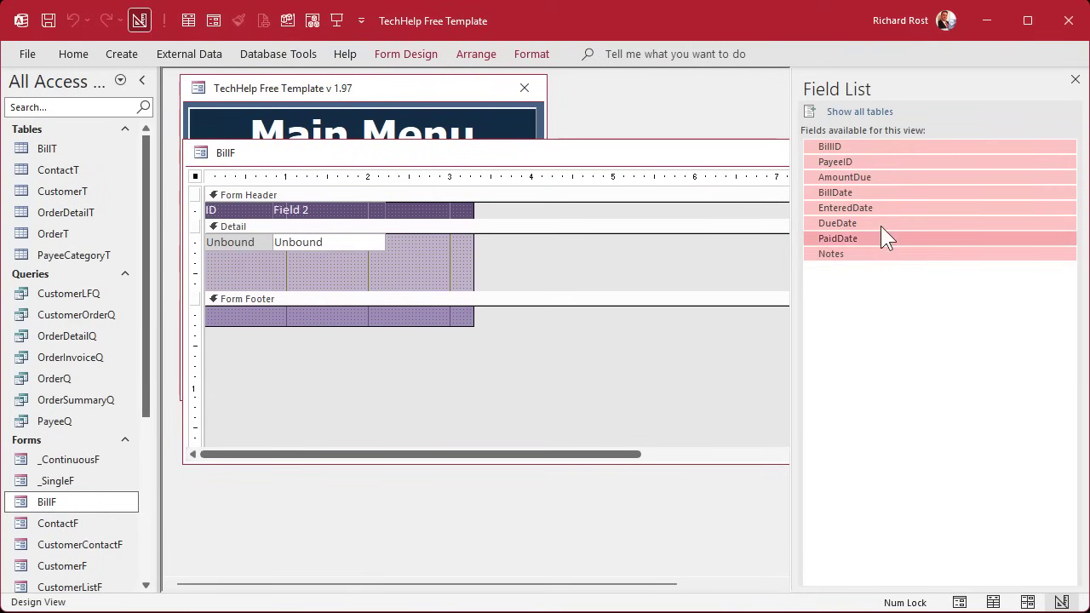
{"action": "left_click_drag", "start_coordinate": [890, 203], "coordinate": [753, 260]}
{"action": "left_click_drag", "start_coordinate": [457, 254], "coordinate": [457, 253]}
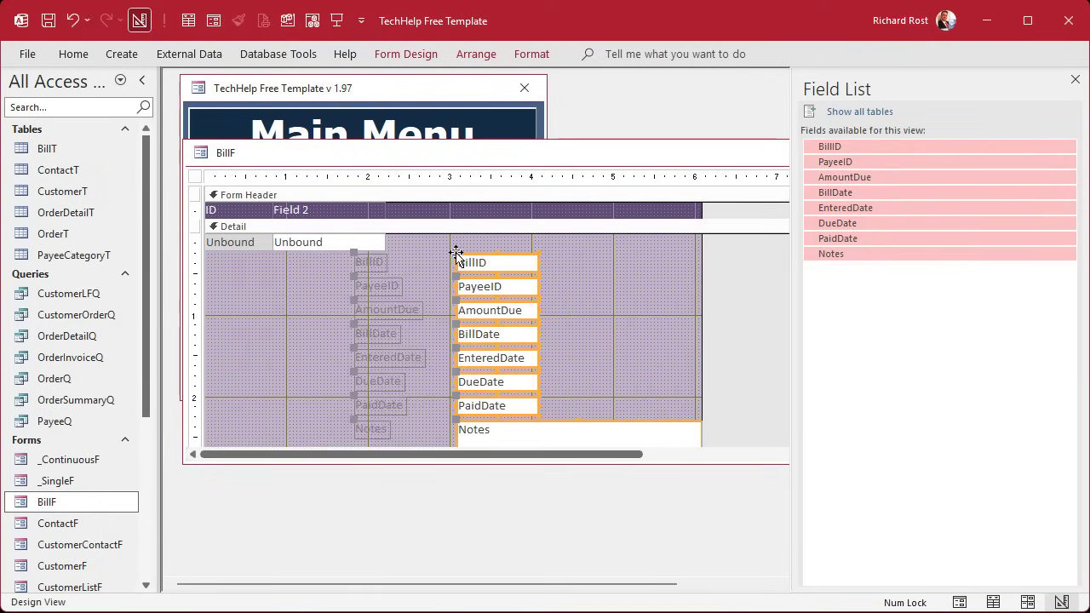
{"action": "left_click", "coordinate": [605, 314]}
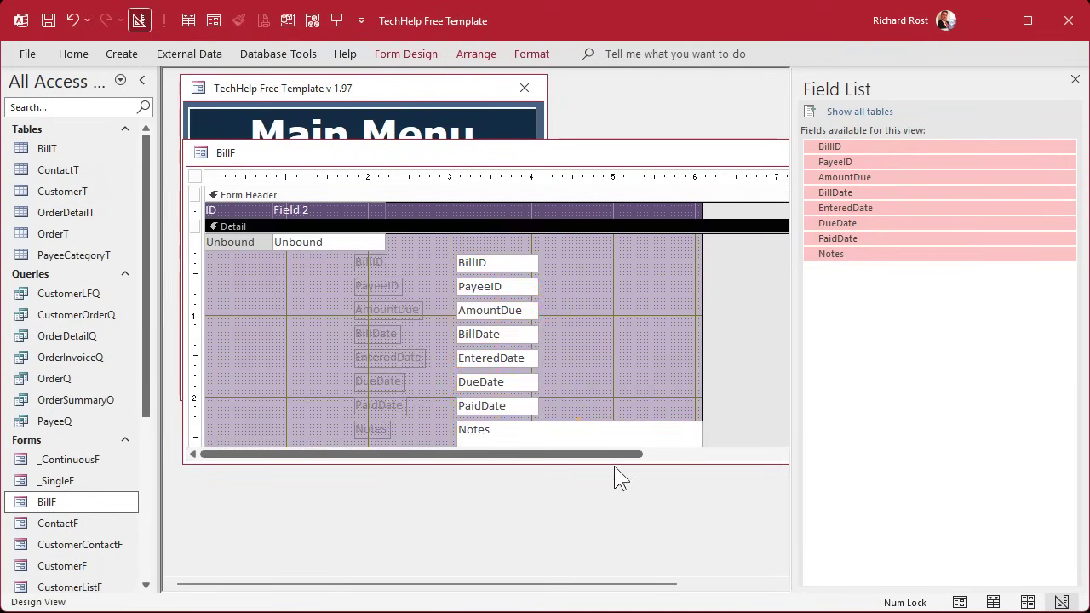
{"action": "left_click_drag", "start_coordinate": [614, 464], "coordinate": [614, 568]}
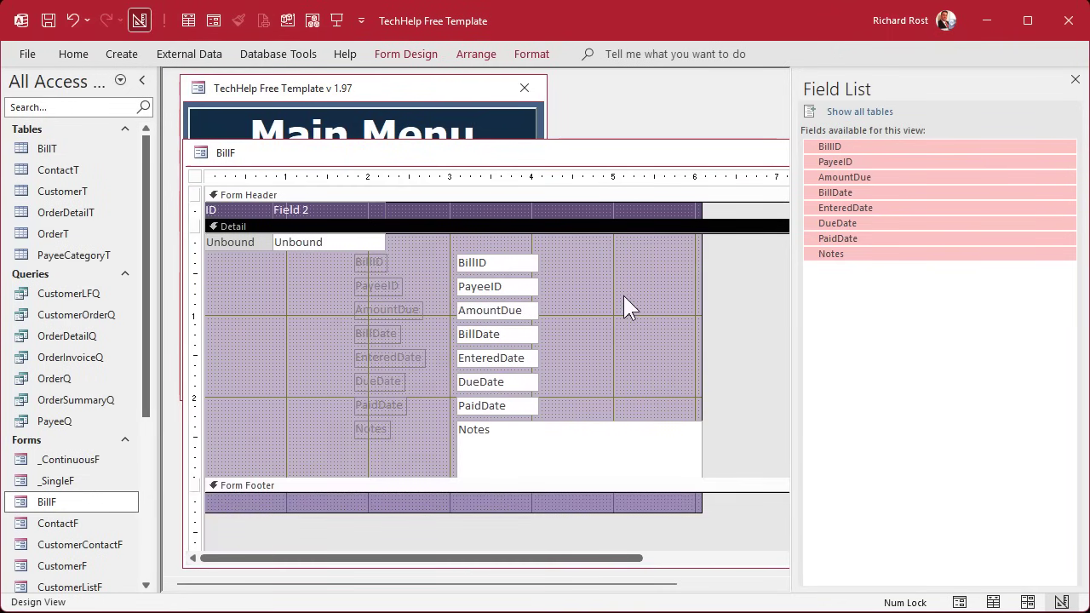
- Delete all the attached labels of the newly added bill fields in the Detail section
{"action": "left_click_drag", "start_coordinate": [334, 266], "coordinate": [428, 445]}
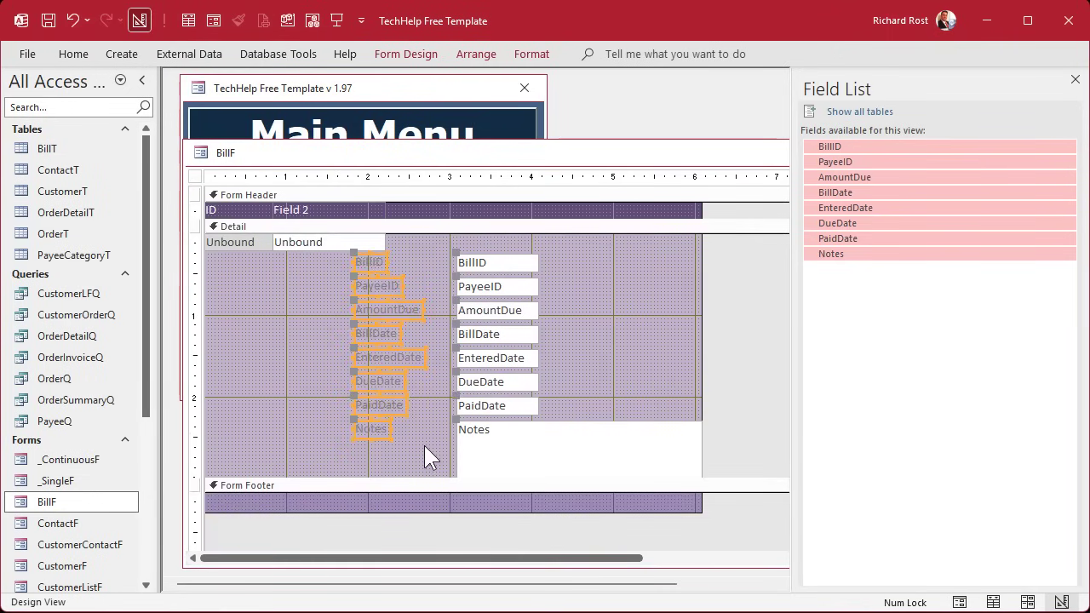
{"action": "key", "text": "Delete"}
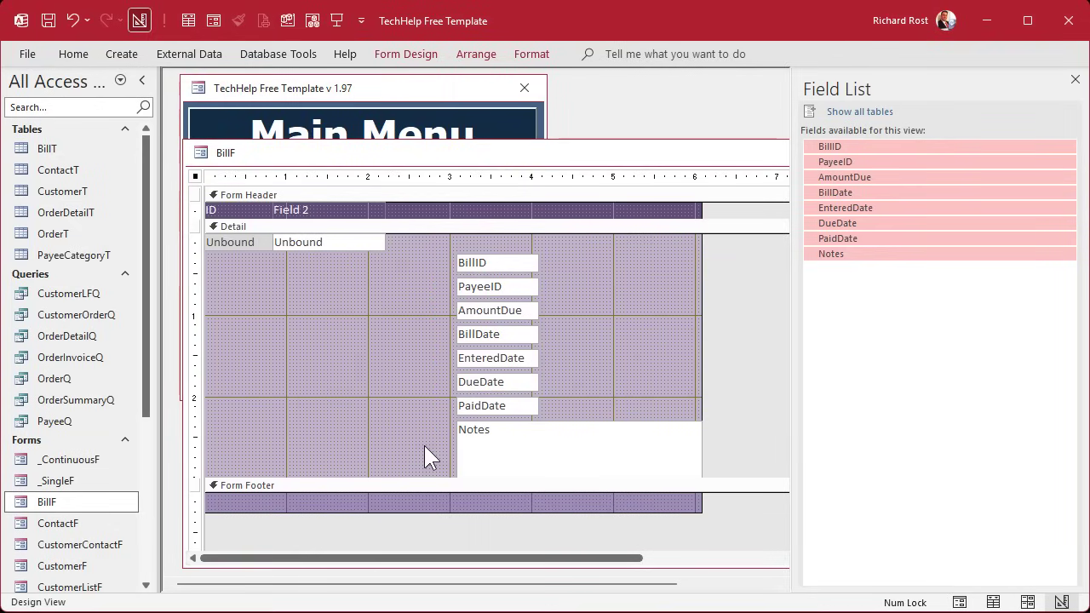
{"action": "left_click", "coordinate": [385, 342]}
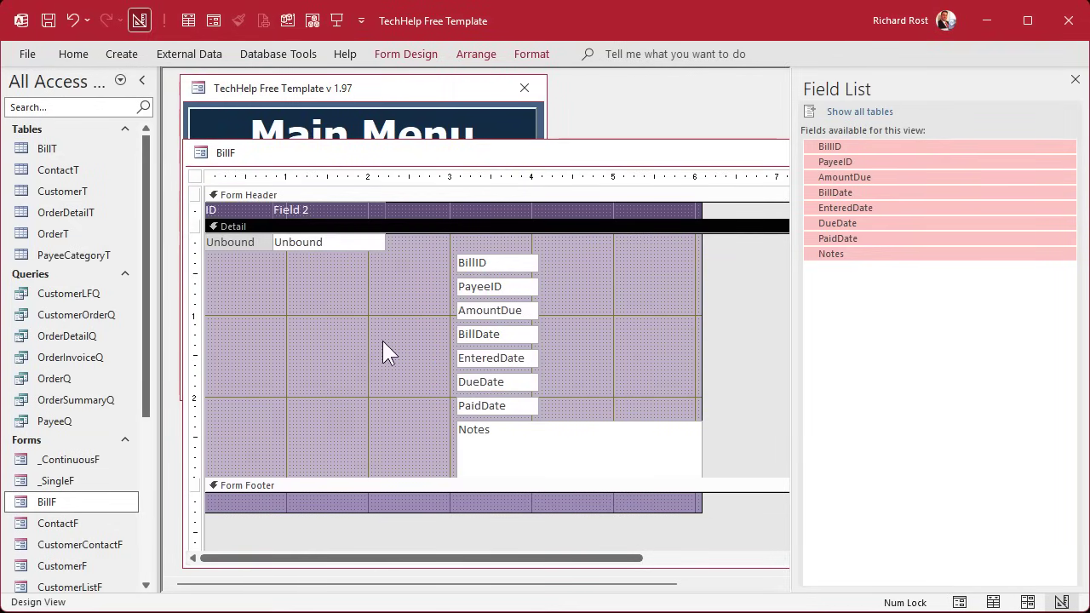
- Move the BillID text box directly beneath the gray unbound text box and match its width
{"action": "left_click", "coordinate": [482, 257]}
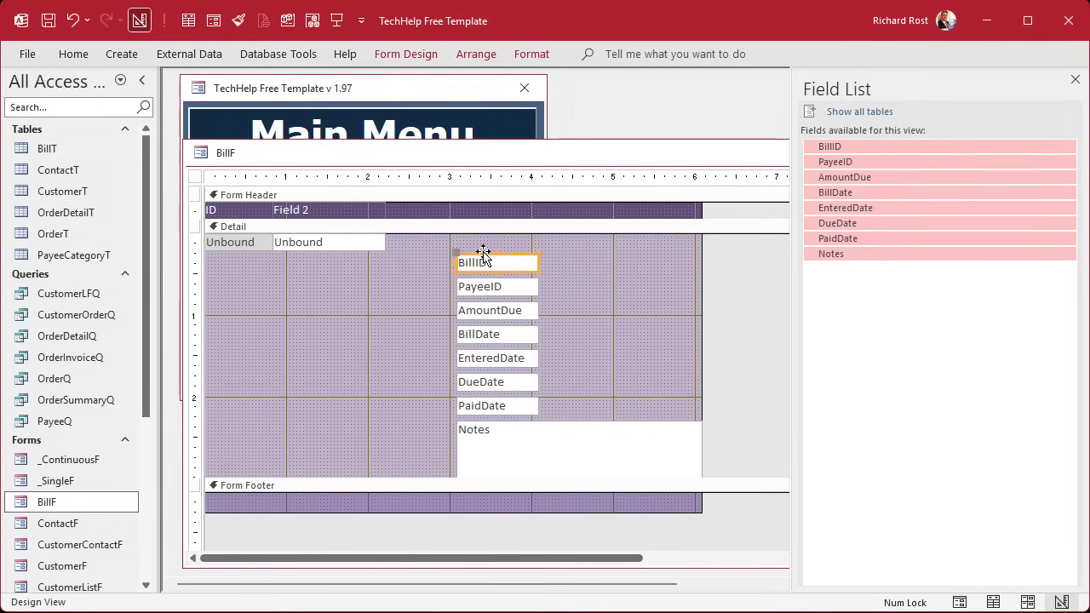
{"action": "left_click", "coordinate": [402, 288]}
{"action": "left_click_drag", "start_coordinate": [493, 260], "coordinate": [271, 261]}
{"action": "left_click", "coordinate": [277, 261]}
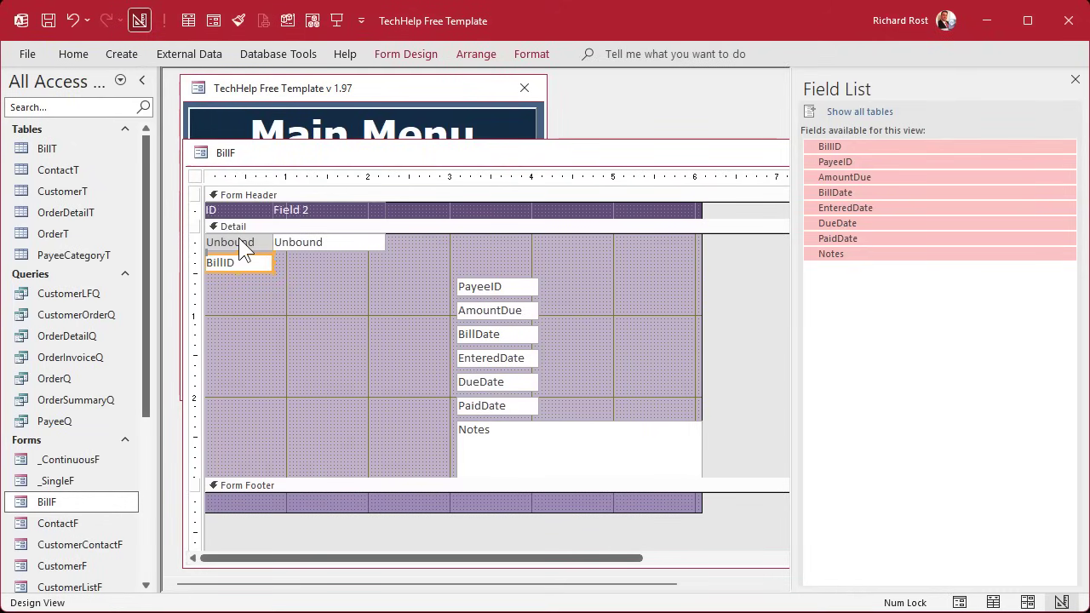
- Copy the gray unbound text box's formatting onto the BillID text box with Format Painter
{"action": "left_click", "coordinate": [240, 241]}
{"action": "left_click", "coordinate": [239, 23]}
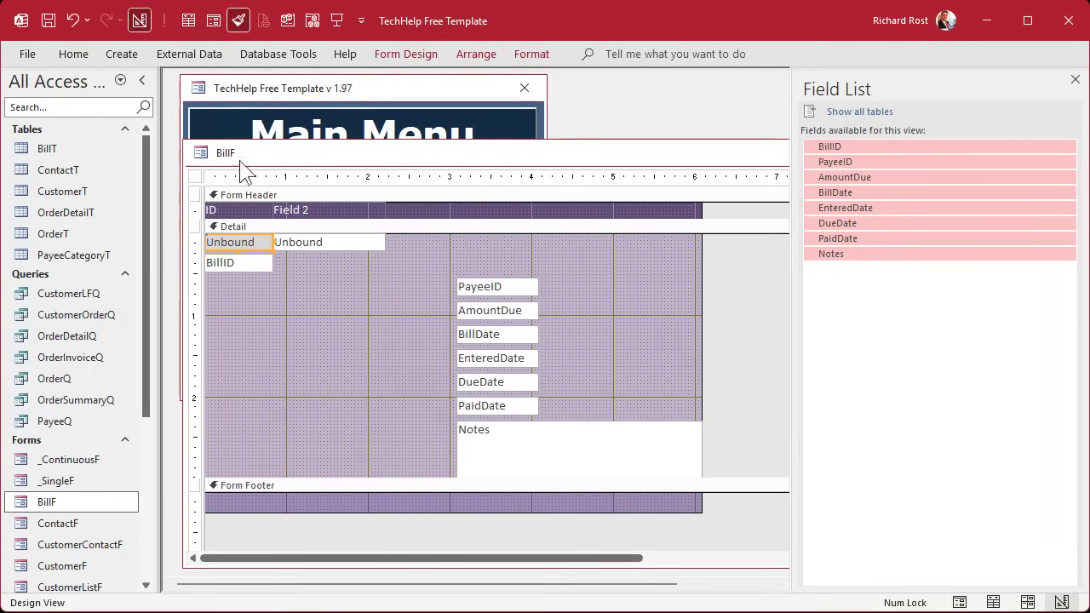
{"action": "left_click", "coordinate": [240, 264]}
{"action": "left_click", "coordinate": [531, 52]}
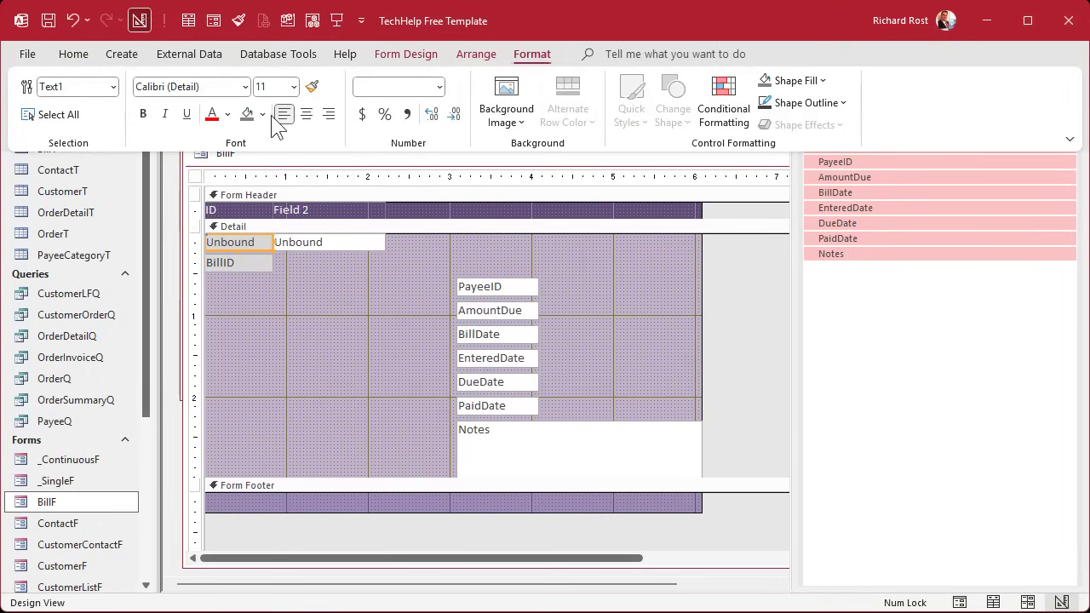
{"action": "left_click", "coordinate": [552, 56]}
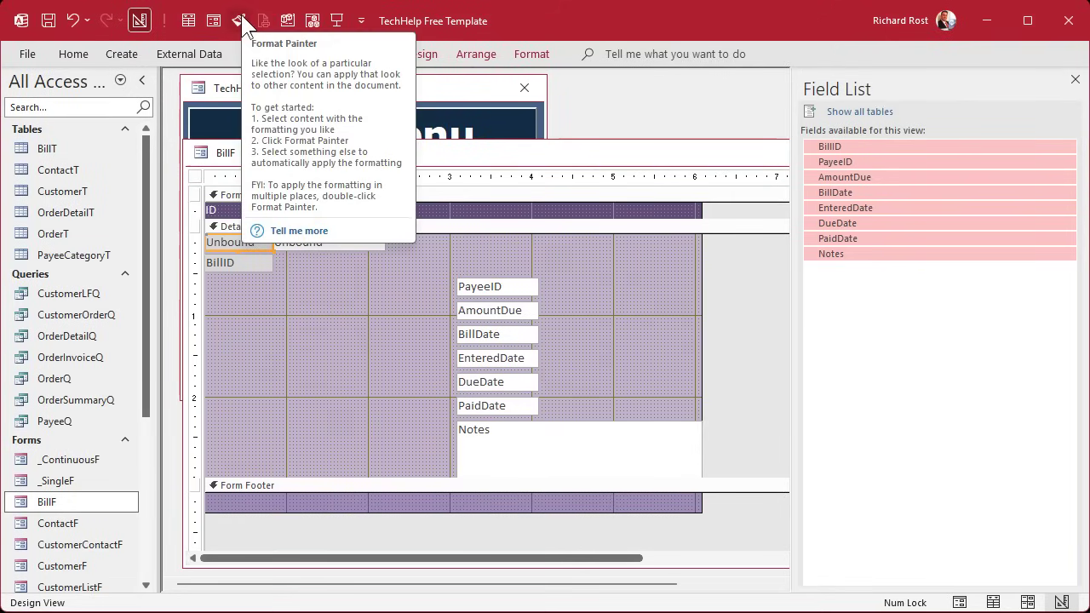
{"action": "left_click", "coordinate": [291, 388]}
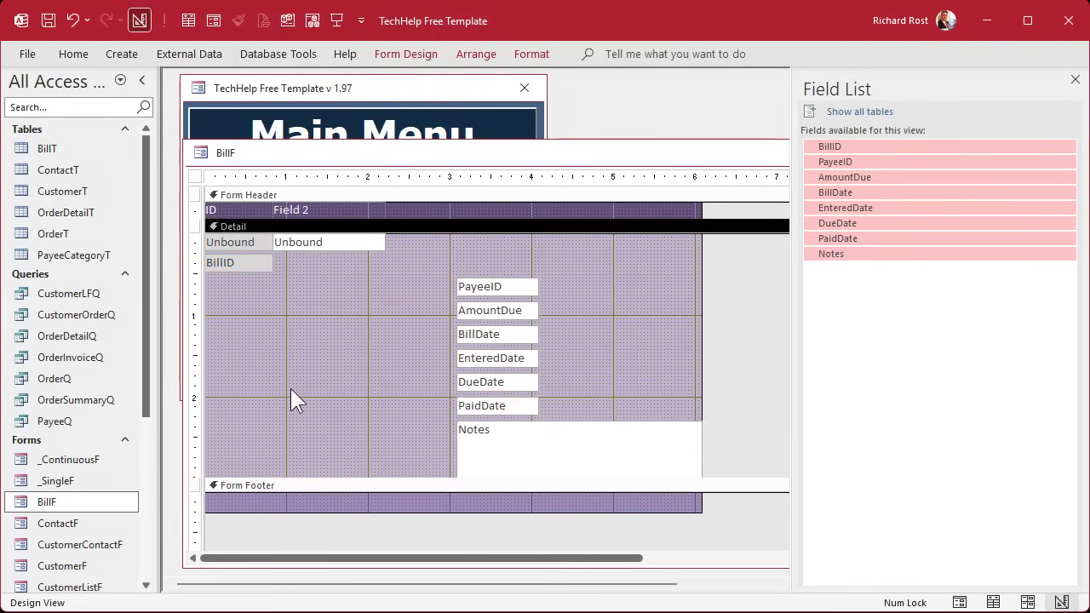
- Delete the gray unbound text box, then narrow the BillID text box and move it into the vacated place
{"action": "left_click", "coordinate": [242, 245]}
{"action": "key", "text": "Delete"}
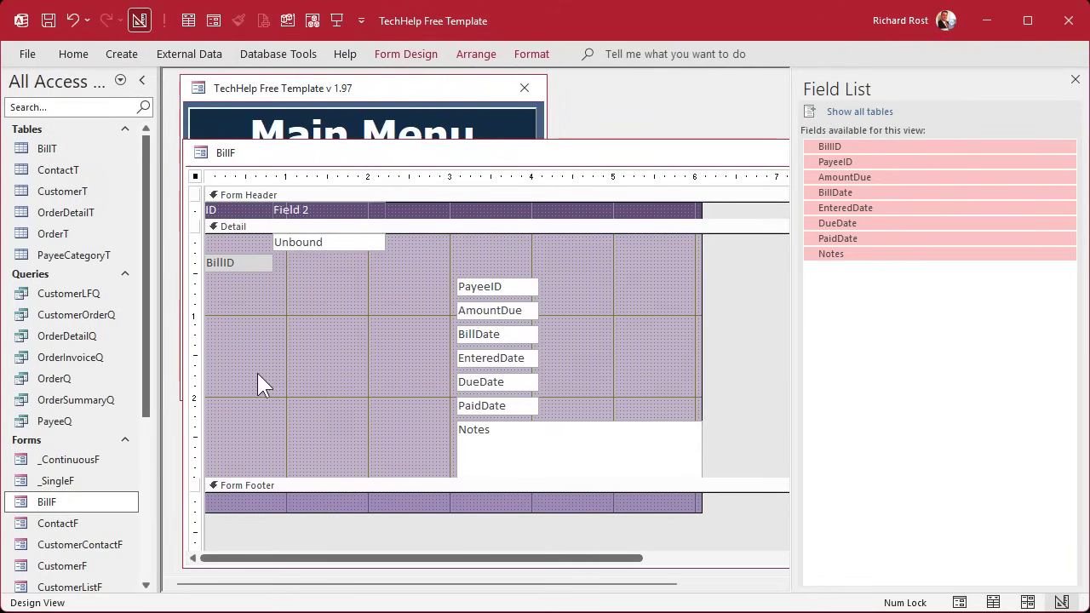
{"action": "left_click", "coordinate": [247, 264]}
{"action": "left_click_drag", "start_coordinate": [274, 262], "coordinate": [250, 263]}
{"action": "left_click", "coordinate": [533, 53]}
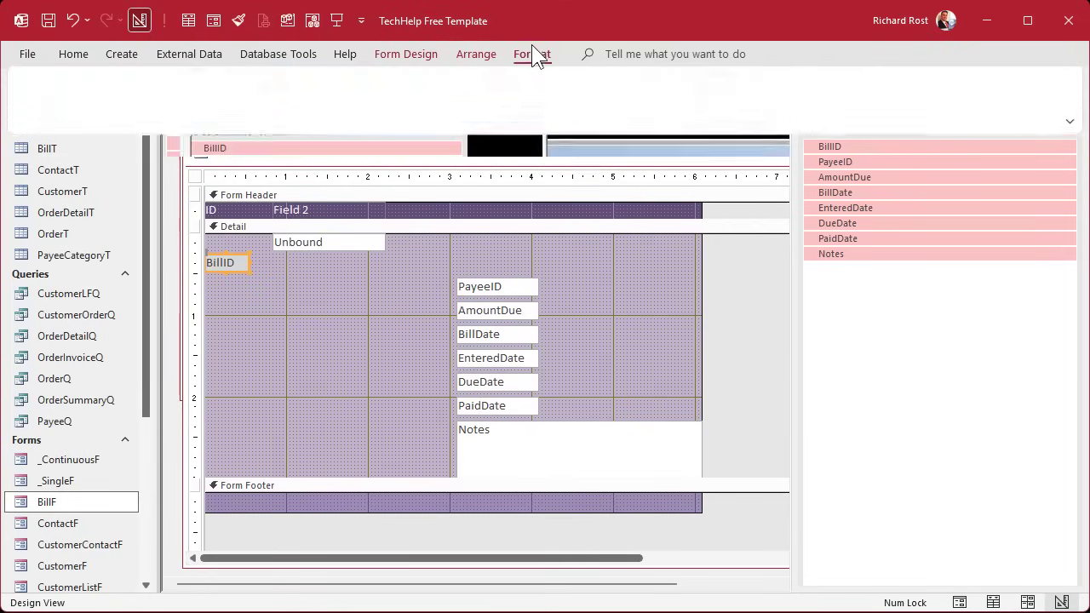
{"action": "left_click", "coordinate": [309, 325]}
{"action": "left_click", "coordinate": [290, 326]}
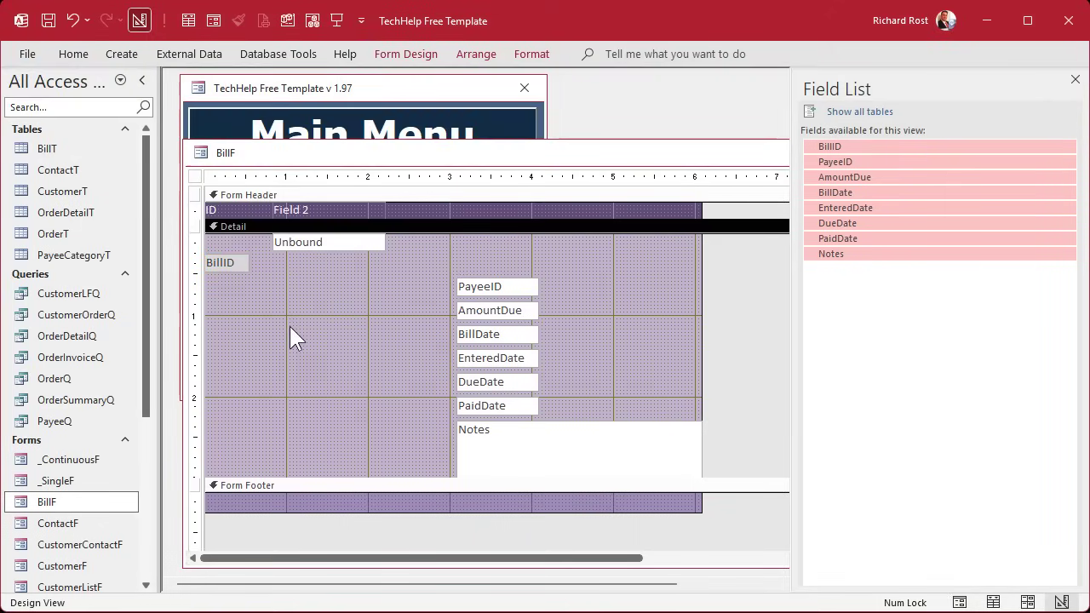
{"action": "left_click_drag", "start_coordinate": [231, 260], "coordinate": [225, 242]}
- Check the PayeeQ query's records and place a combo box in the Detail section below the unbound text box
{"action": "left_click", "coordinate": [341, 242]}
{"action": "left_click", "coordinate": [493, 291]}
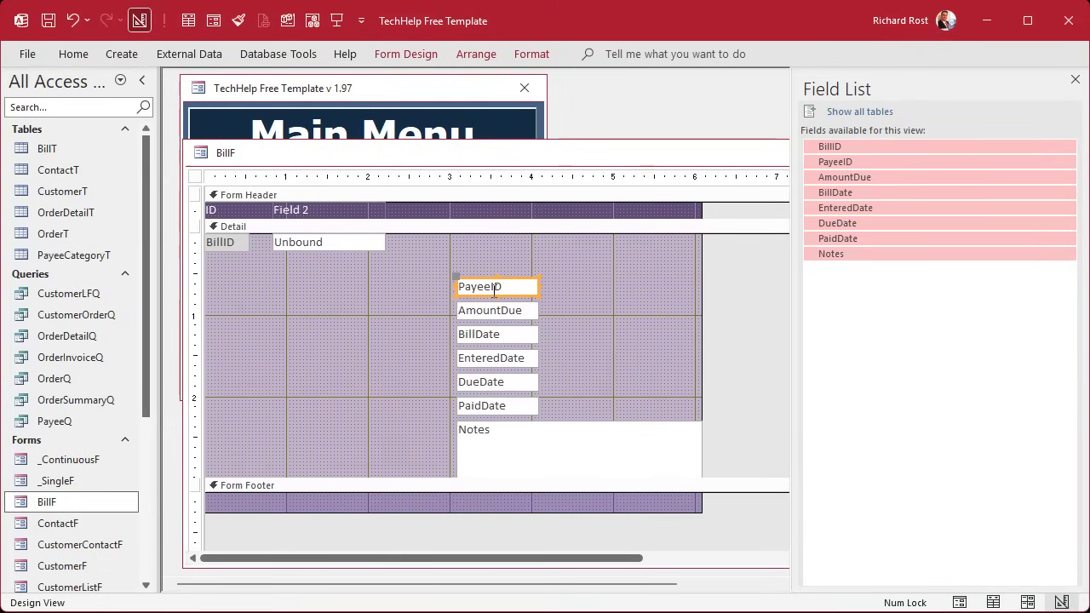
{"action": "double_click", "coordinate": [66, 429]}
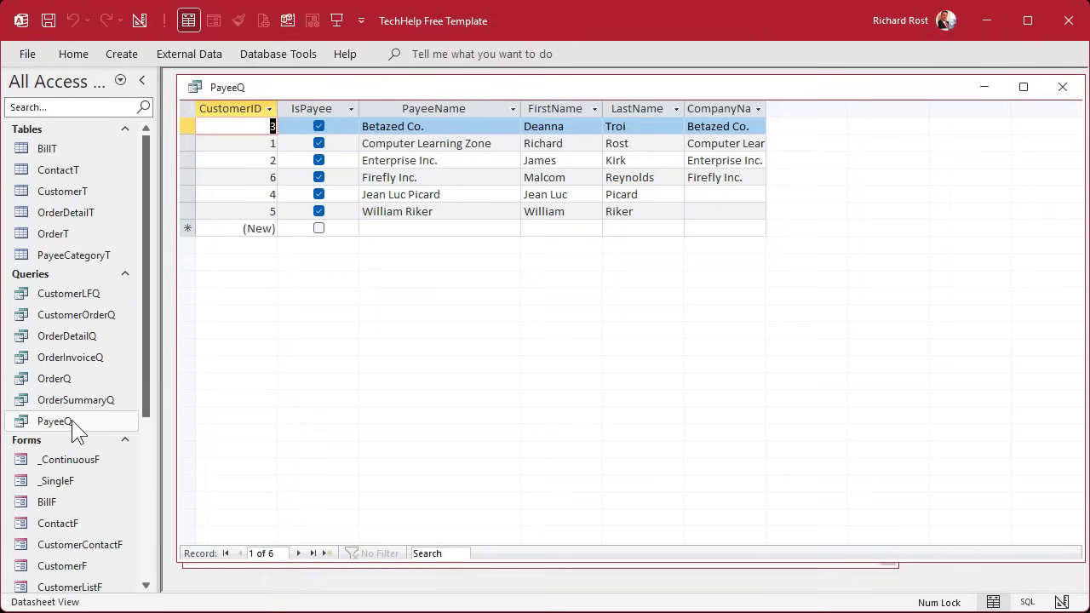
{"action": "left_click", "coordinate": [1062, 87]}
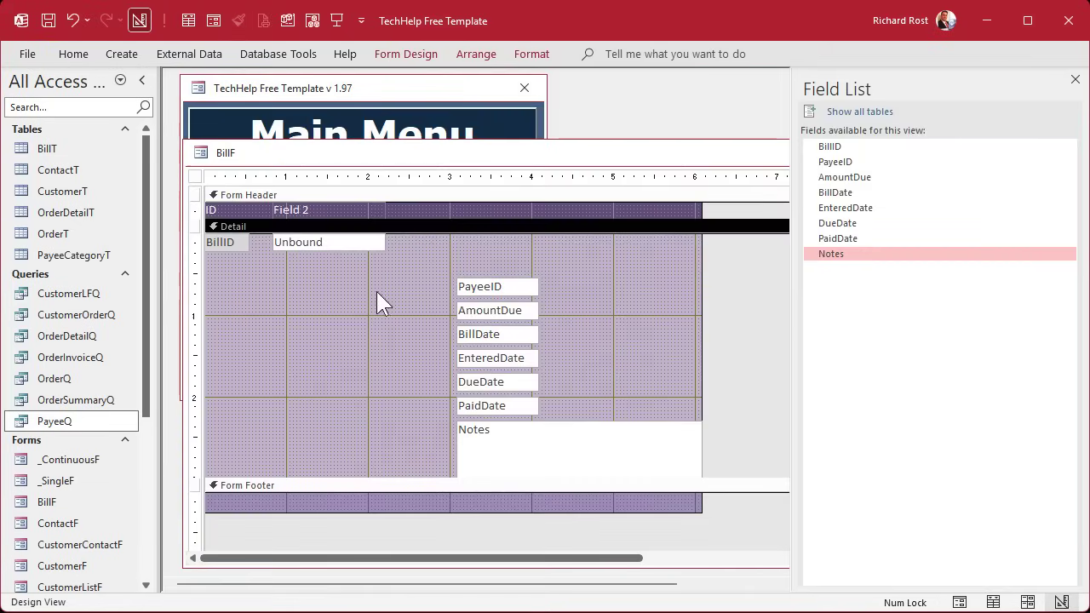
{"action": "left_click", "coordinate": [409, 51]}
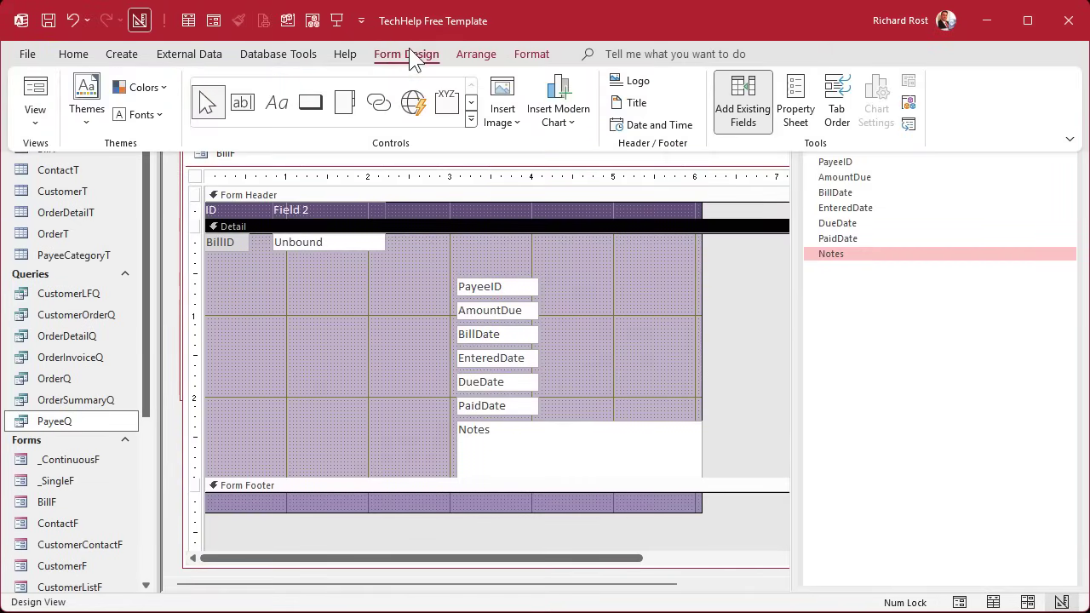
{"action": "left_click", "coordinate": [471, 120]}
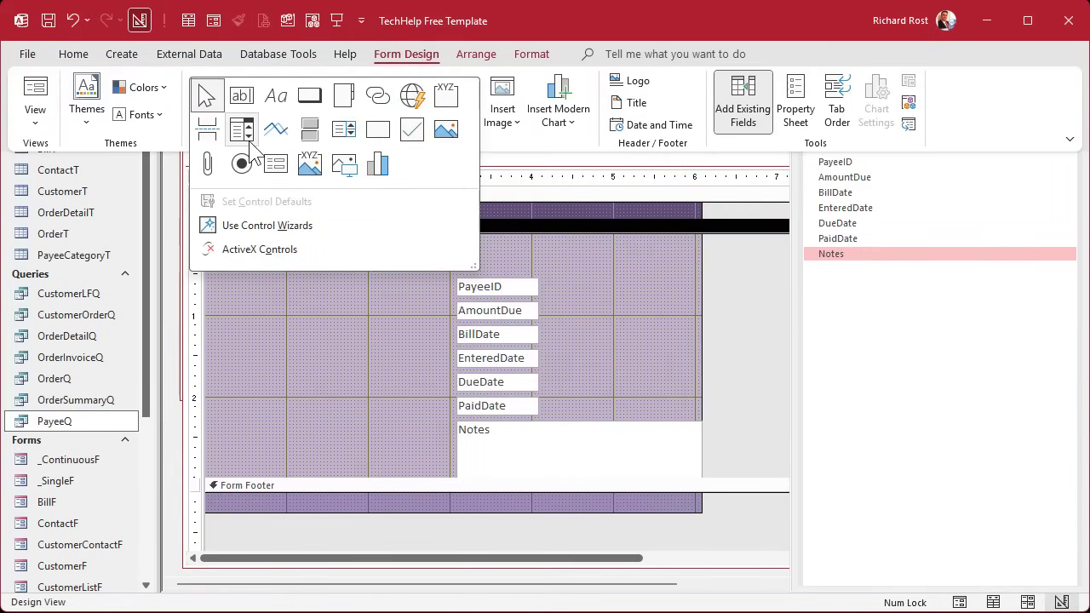
{"action": "left_click", "coordinate": [249, 140]}
{"action": "left_click", "coordinate": [292, 263]}
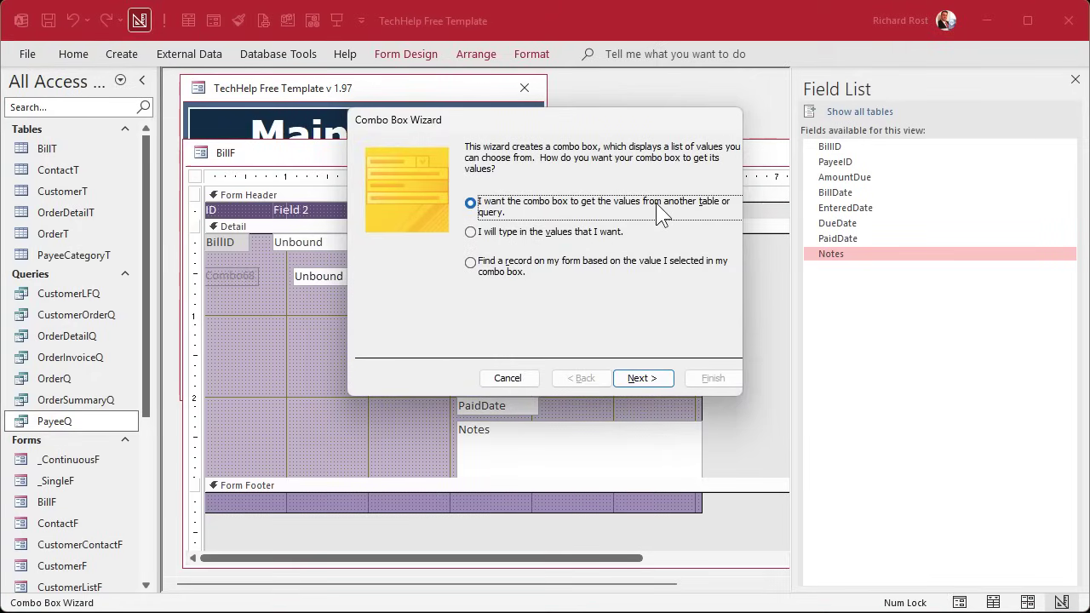
- Have the combo box look up its values from the PayeeQ query, using the CustomerID and PayeeName fields
{"action": "left_click", "coordinate": [649, 379]}
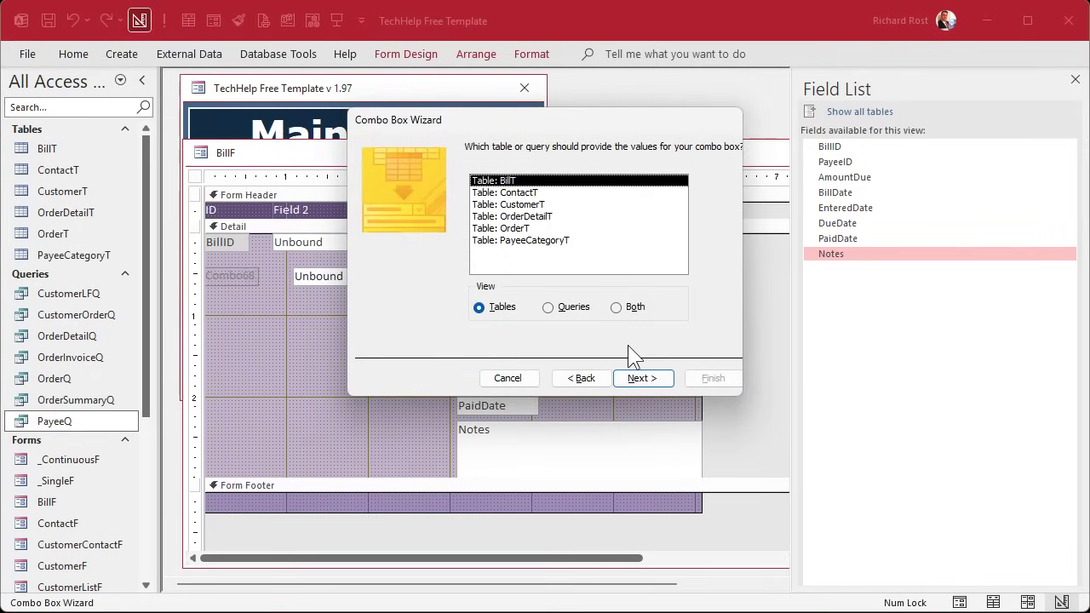
{"action": "left_click", "coordinate": [575, 308]}
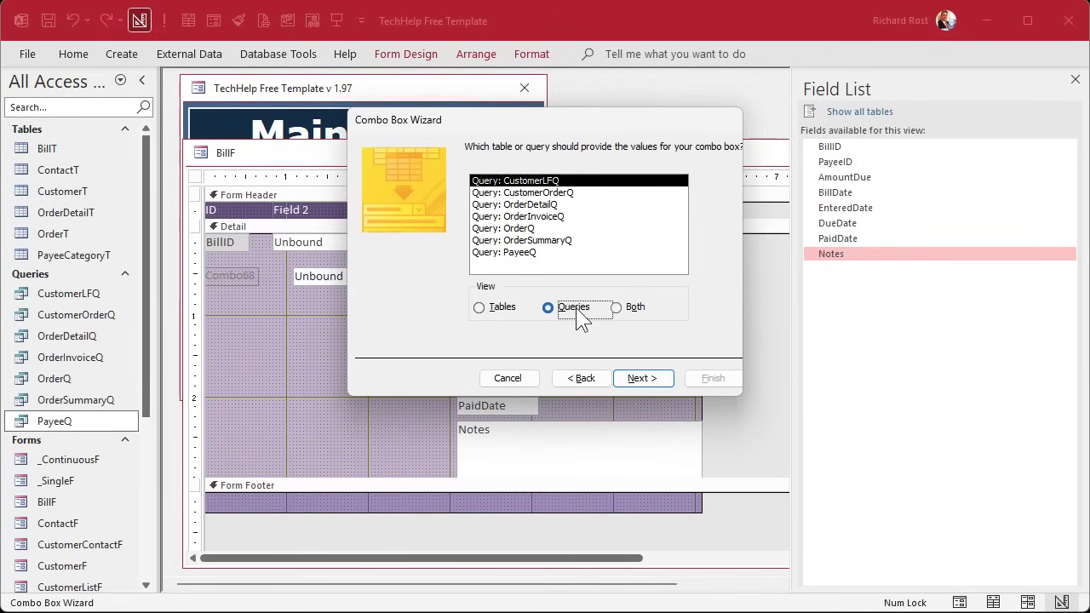
{"action": "left_click", "coordinate": [532, 253]}
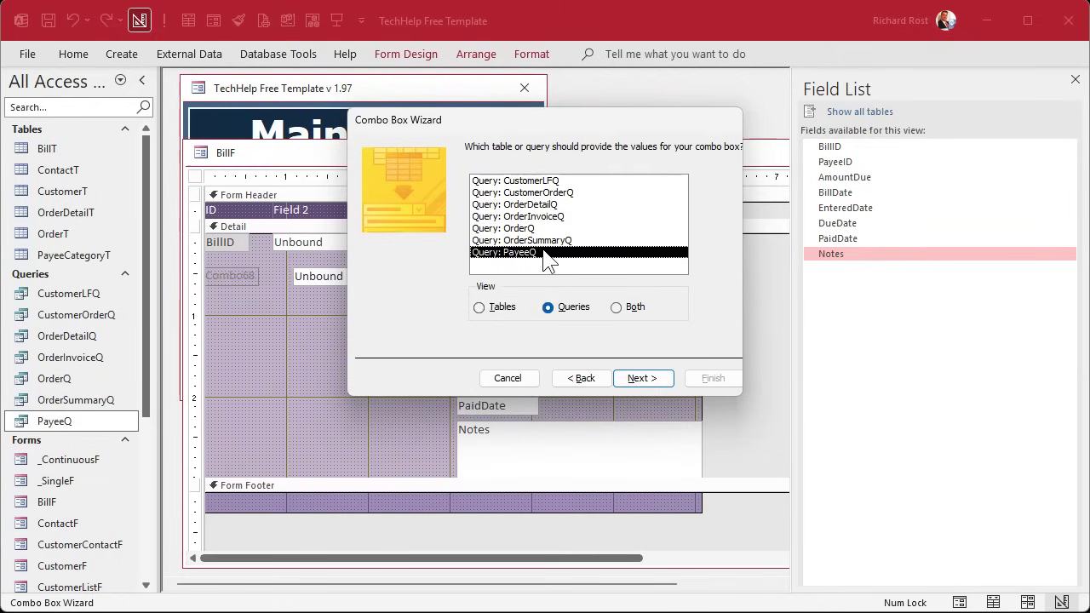
{"action": "left_click", "coordinate": [642, 380]}
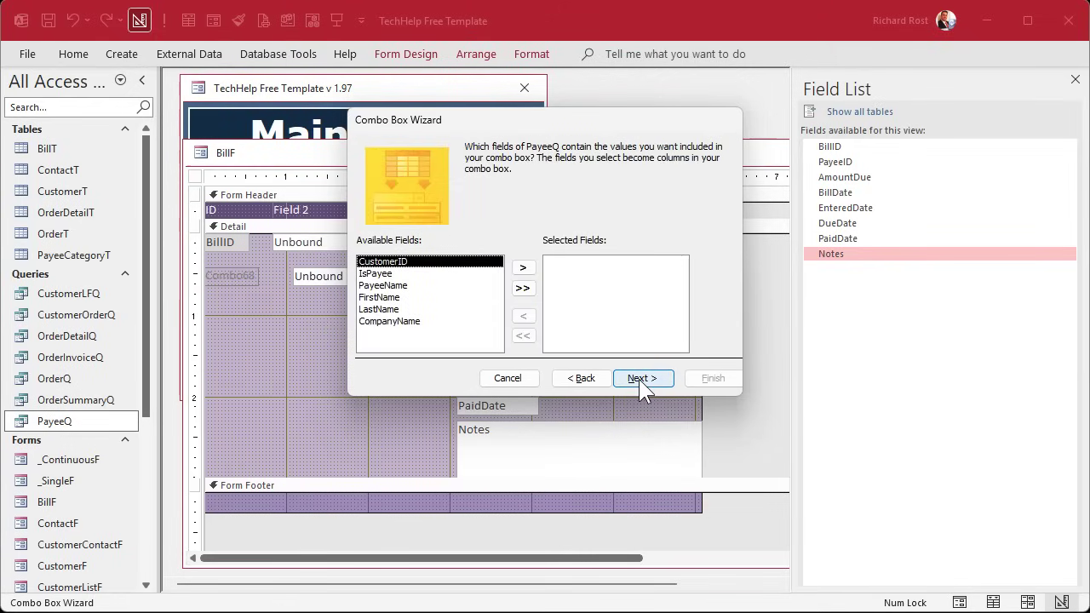
{"action": "left_click", "coordinate": [524, 269]}
{"action": "left_click", "coordinate": [416, 273]}
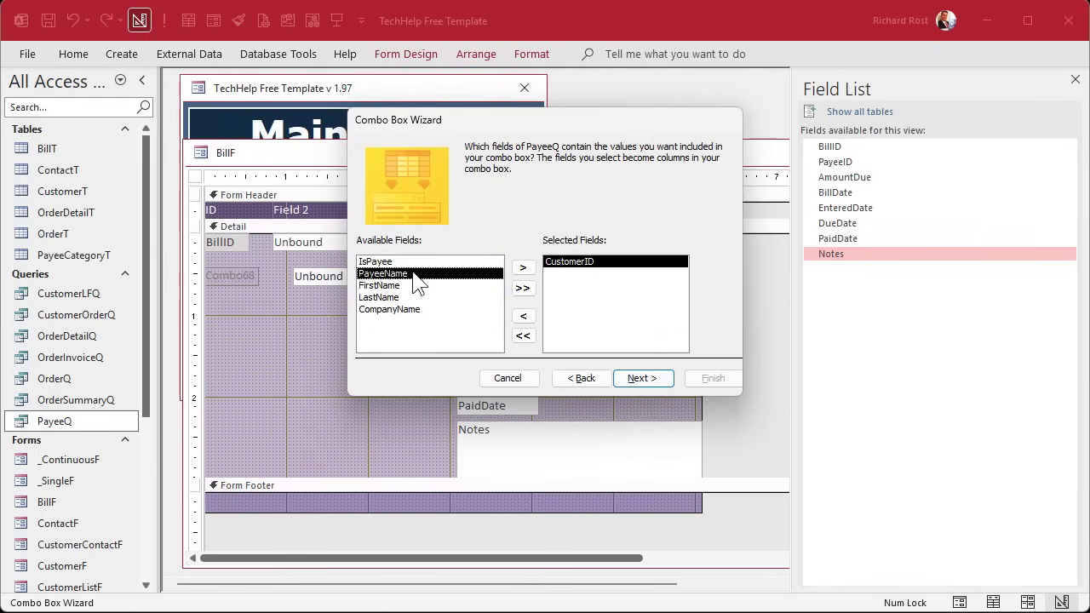
{"action": "left_click", "coordinate": [524, 271]}
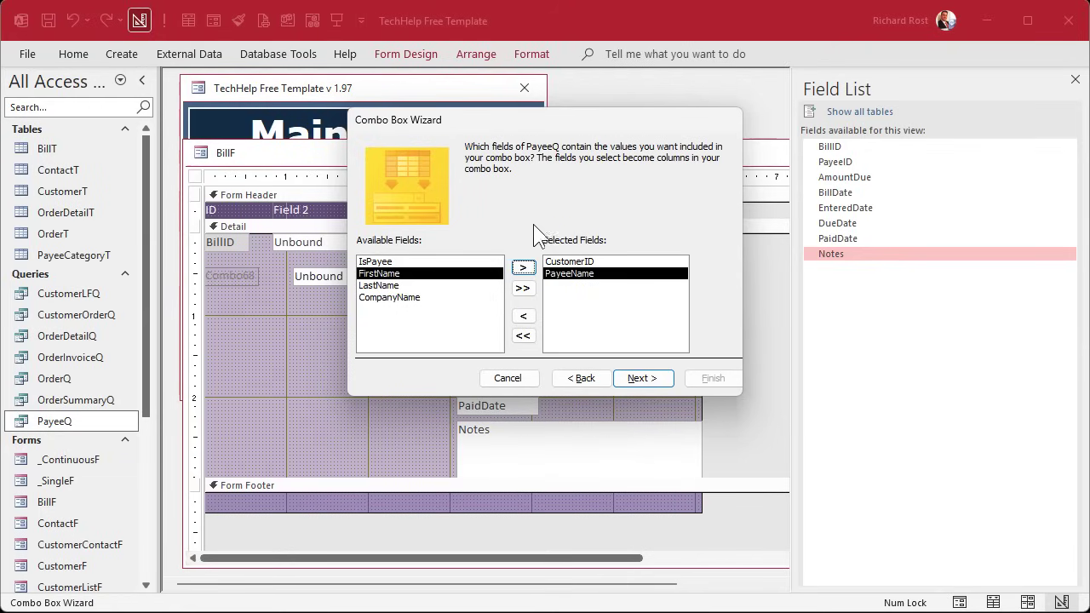
{"action": "left_click", "coordinate": [648, 381]}
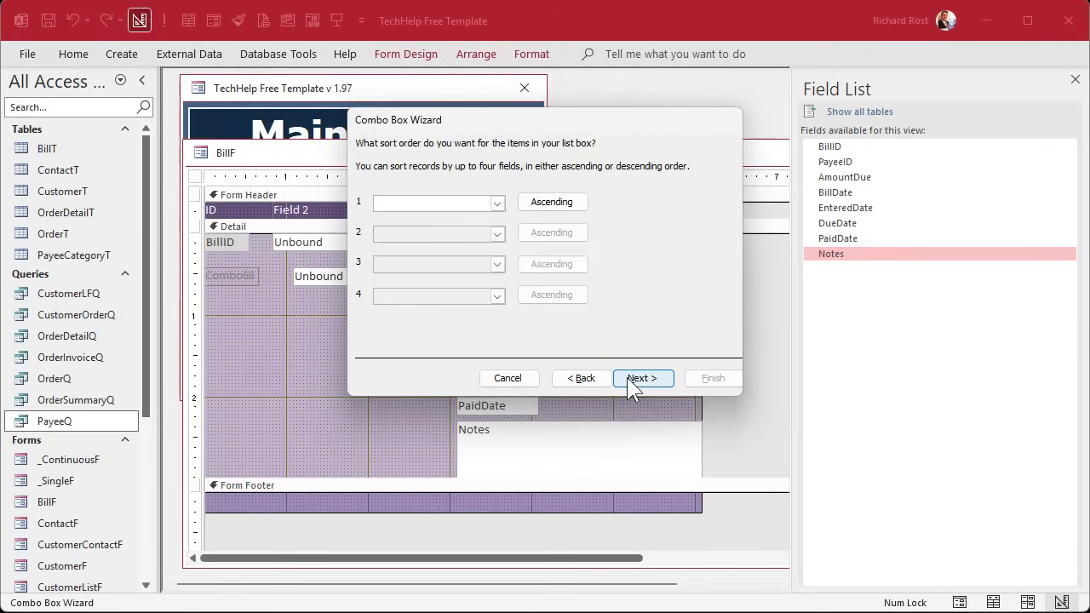
- Sort the combo box list by PayeeName in ascending order and continue to the column widths
{"action": "left_click", "coordinate": [497, 203]}
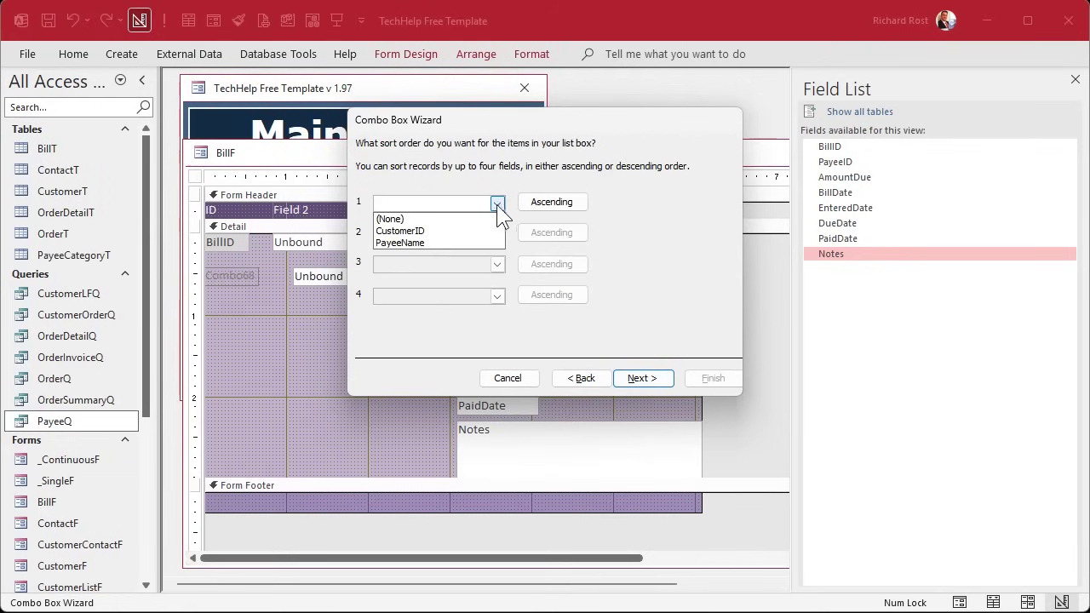
{"action": "left_click", "coordinate": [465, 242]}
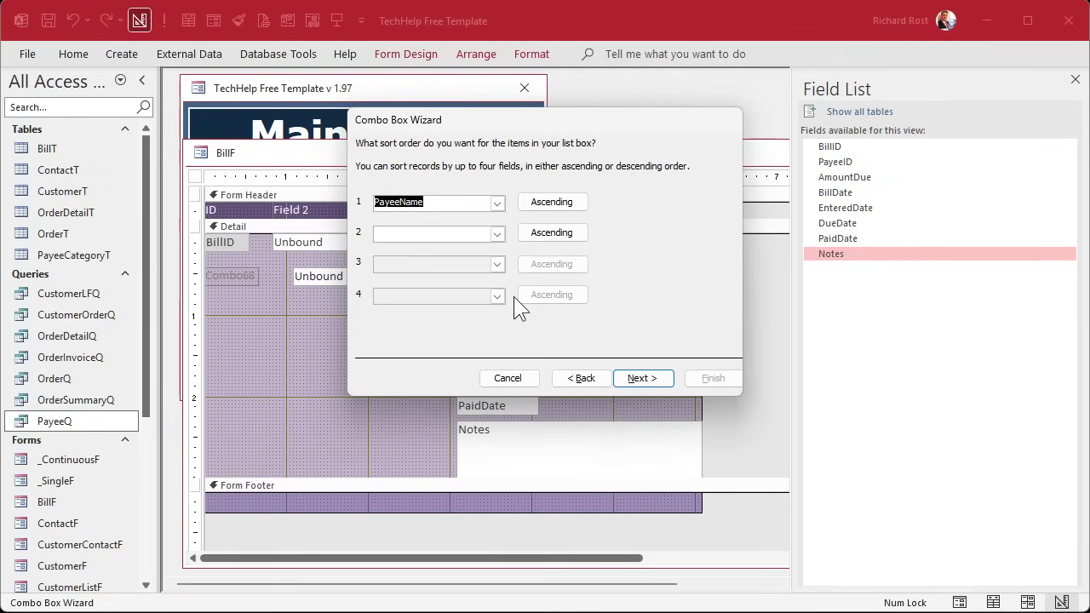
{"action": "left_click", "coordinate": [642, 380]}
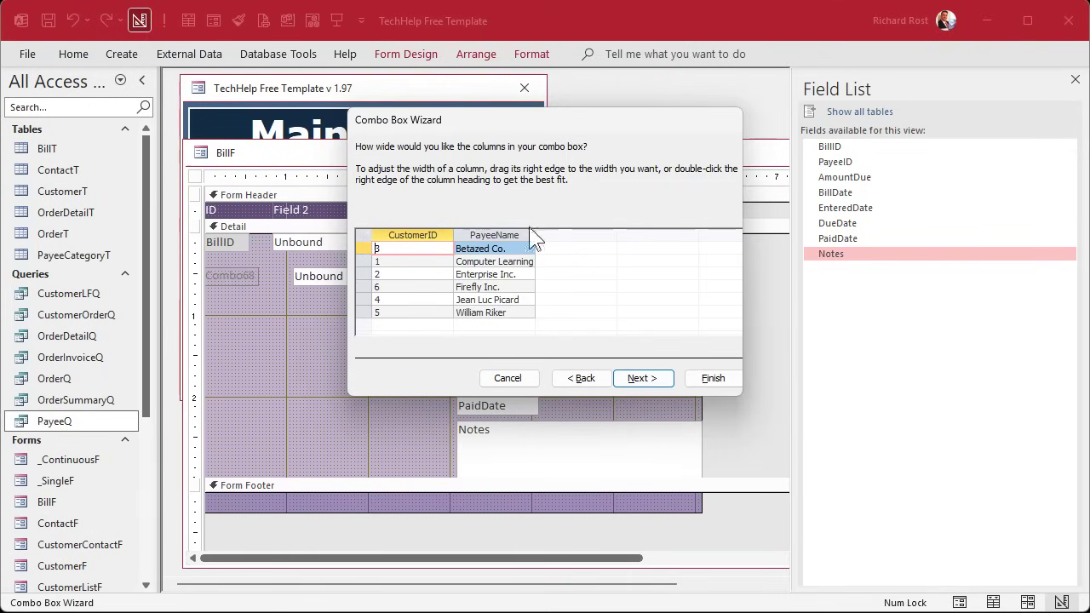
- Hide the combo box's CustomerID column, widen the PayeeName column to fit the names, and continue to the value selection
{"action": "left_click_drag", "start_coordinate": [453, 235], "coordinate": [341, 223]}
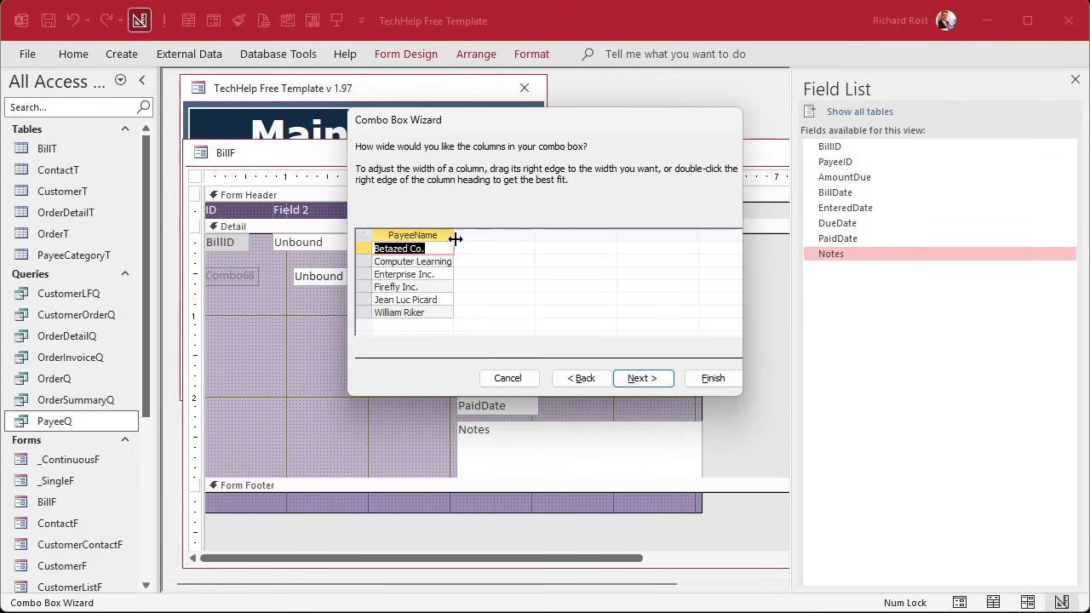
{"action": "left_click_drag", "start_coordinate": [454, 235], "coordinate": [487, 235]}
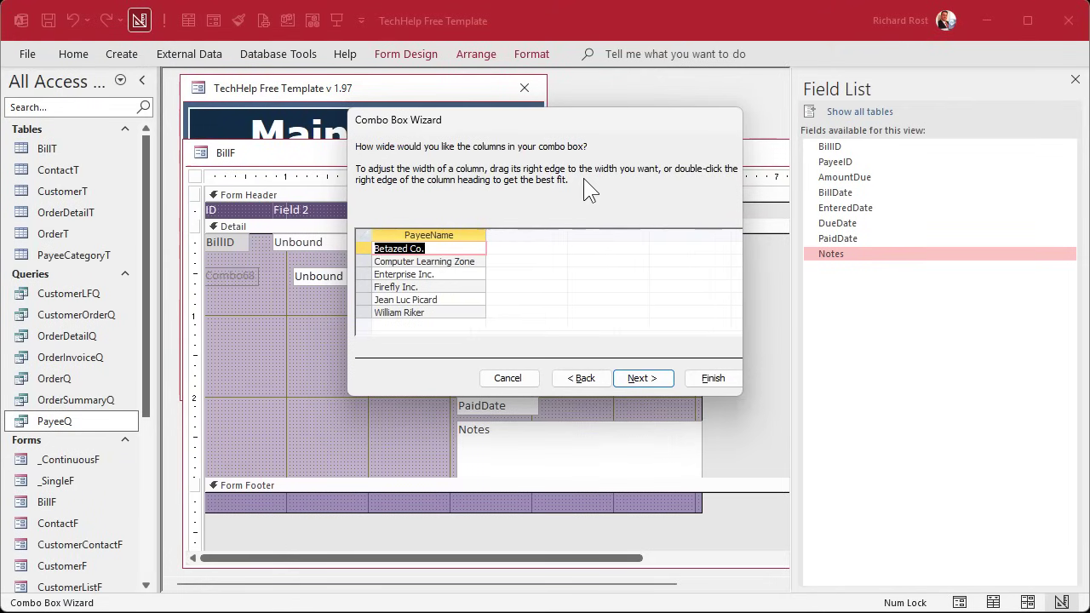
{"action": "left_click", "coordinate": [641, 377]}
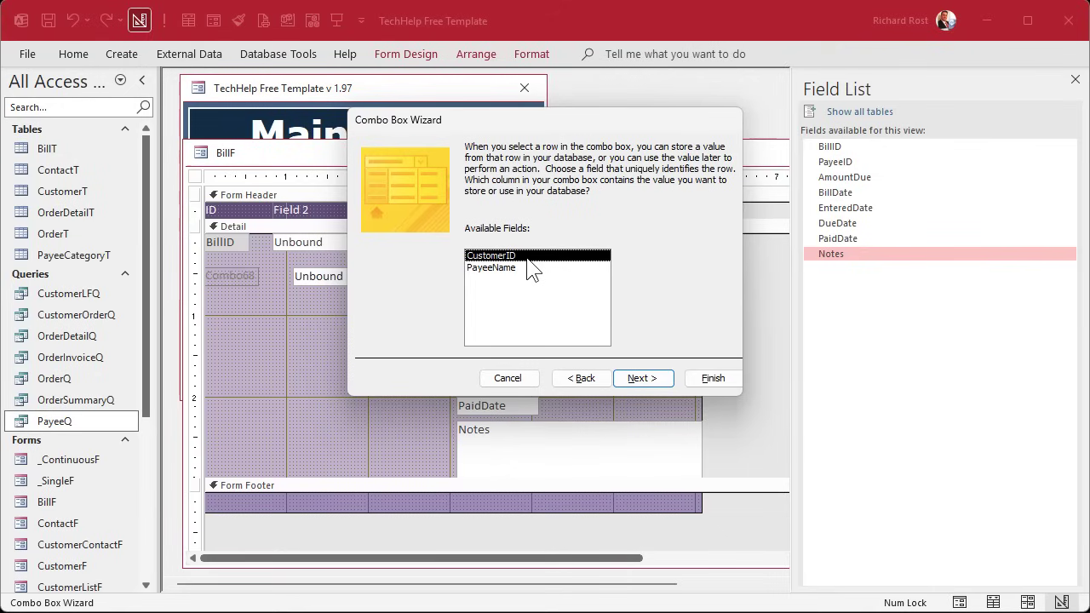
- Have the combo box store its CustomerID value in the PayeeID field and finish the wizard with the default label
{"action": "left_click", "coordinate": [650, 382]}
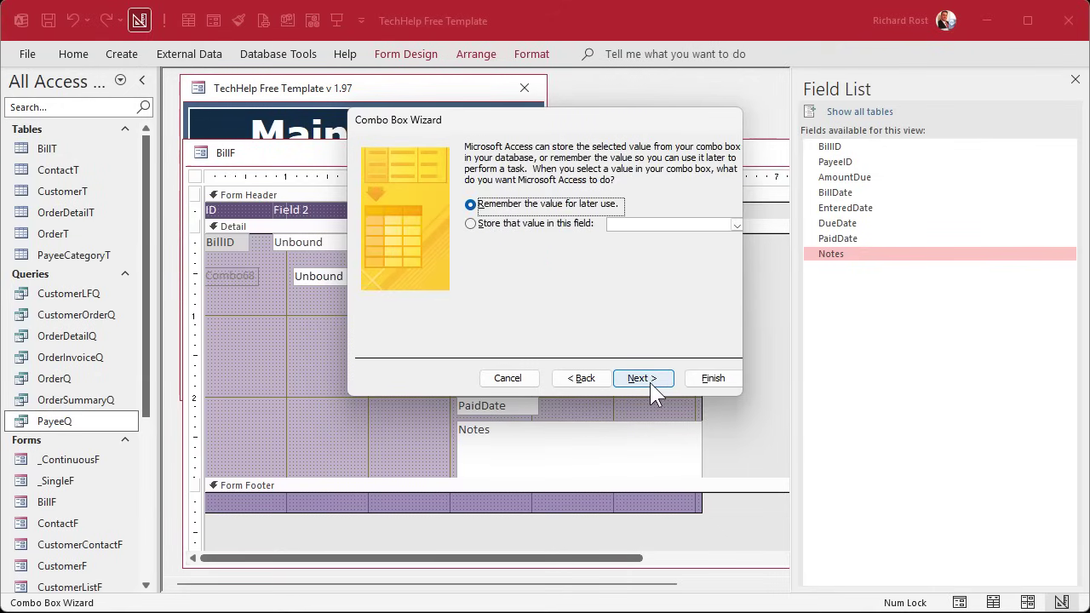
{"action": "left_click", "coordinate": [499, 225]}
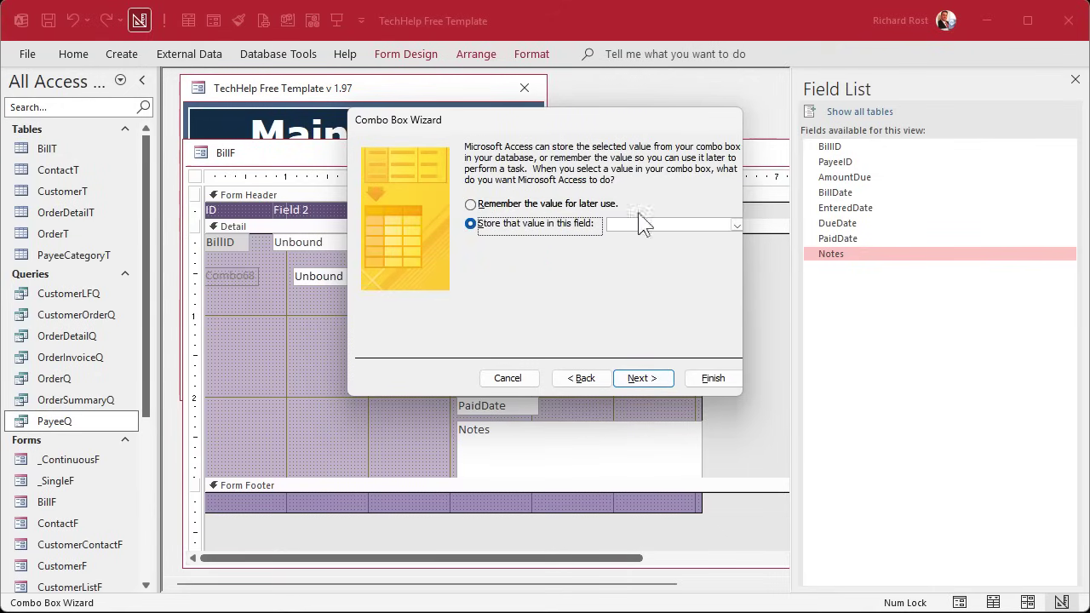
{"action": "left_click", "coordinate": [735, 224]}
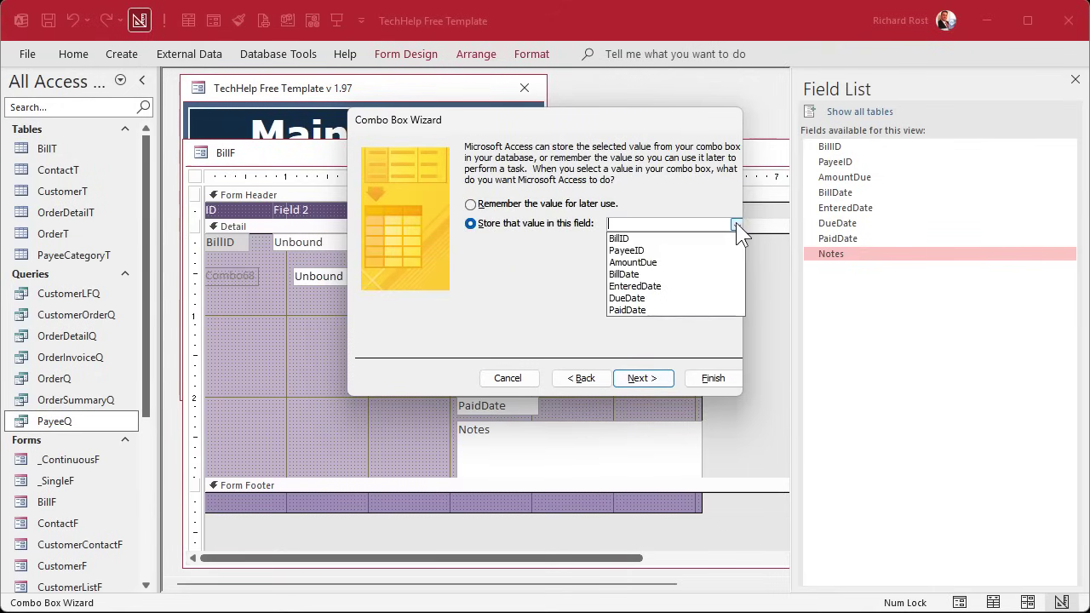
{"action": "left_click", "coordinate": [682, 250]}
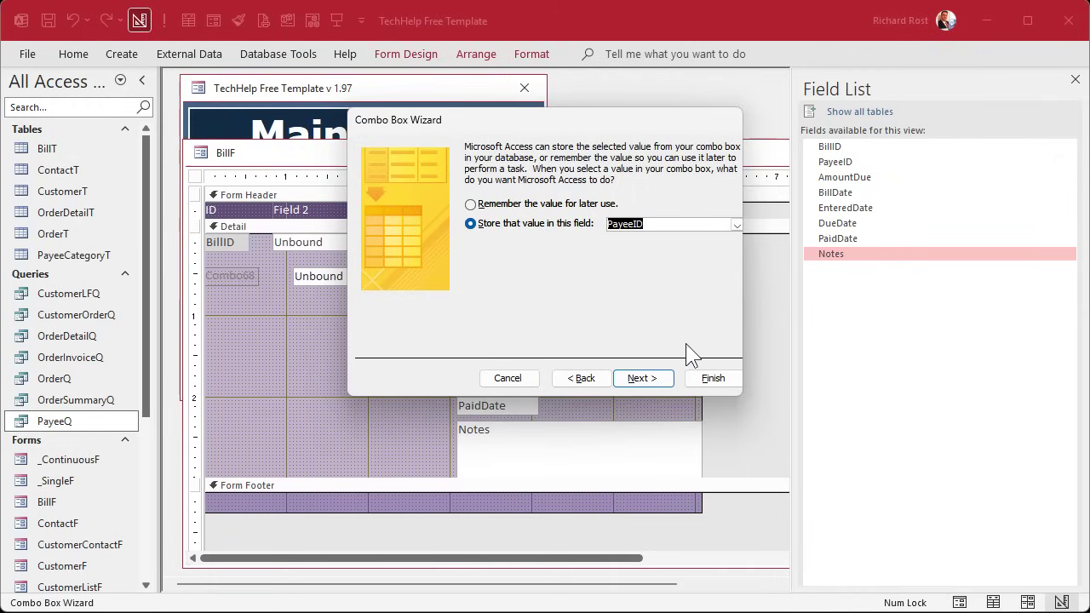
{"action": "left_click", "coordinate": [654, 380]}
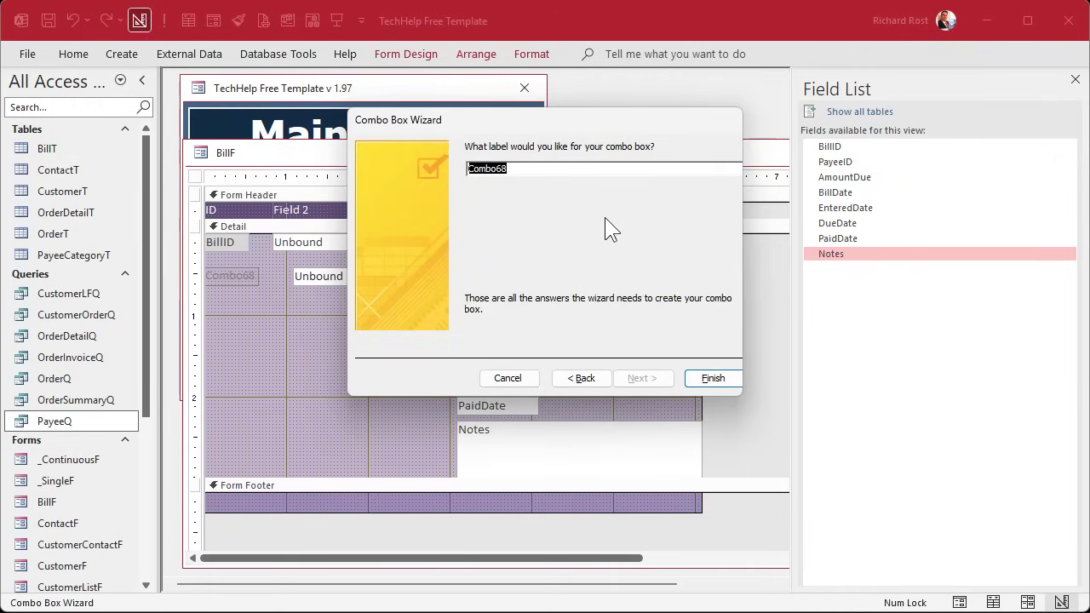
{"action": "left_click", "coordinate": [714, 378]}
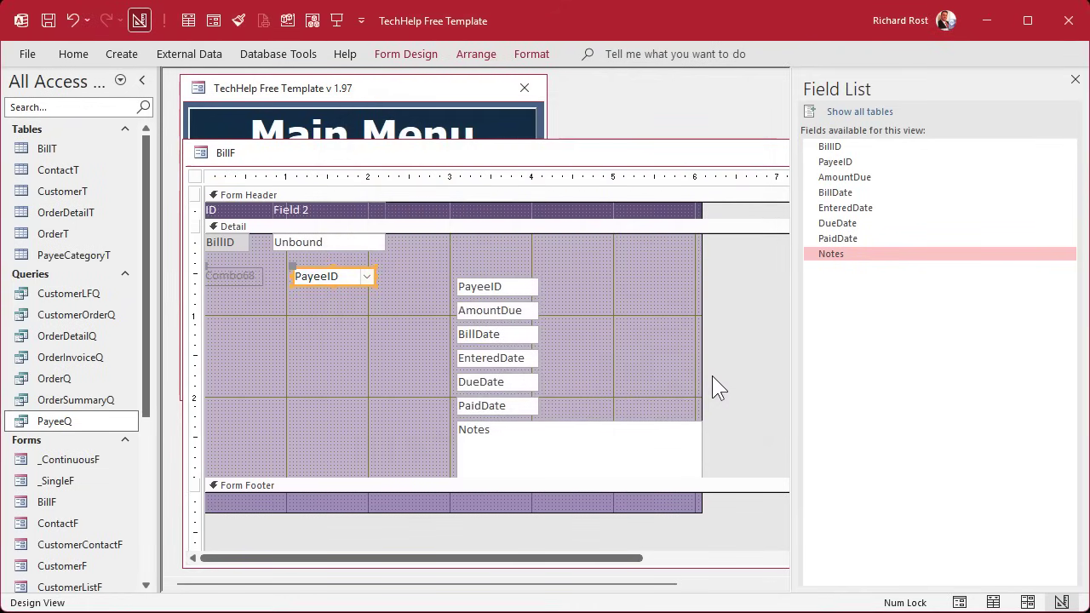
- Delete the combo box's label and the unbound text box, then place a widened PayeeID combo box directly beside BillID
{"action": "left_click", "coordinate": [230, 278]}
{"action": "key", "text": "Delete"}
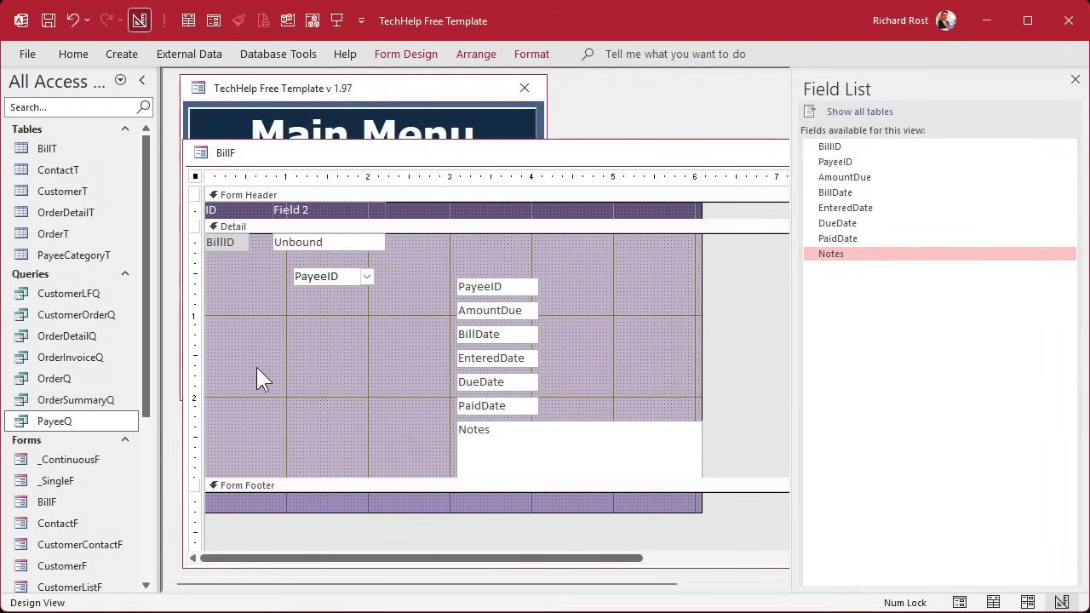
{"action": "left_click", "coordinate": [339, 244]}
{"action": "key", "text": "Delete"}
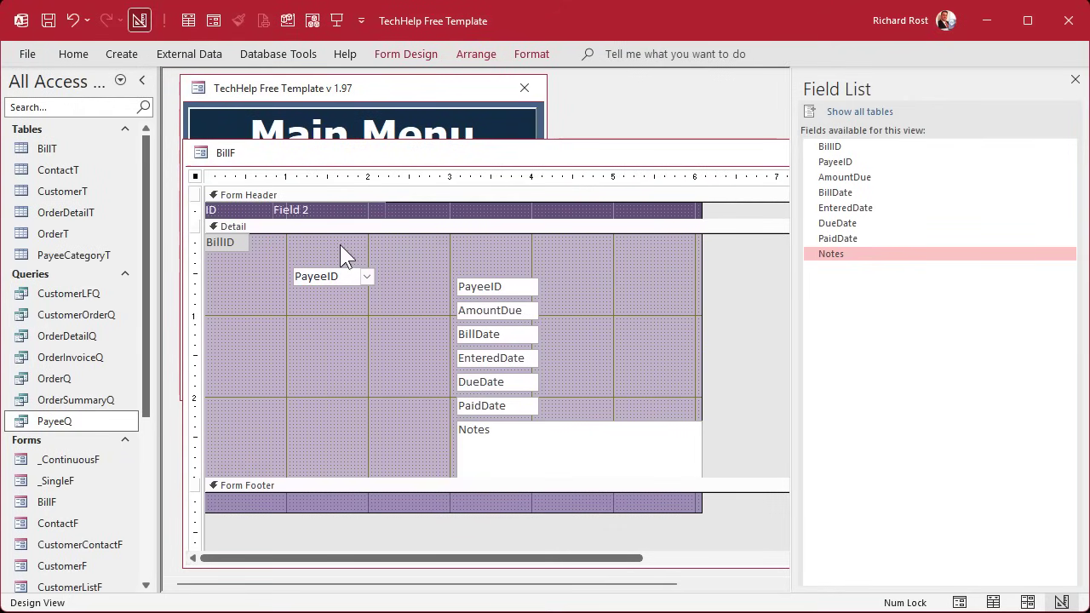
{"action": "left_click_drag", "start_coordinate": [333, 276], "coordinate": [415, 243]}
{"action": "left_click", "coordinate": [373, 298]}
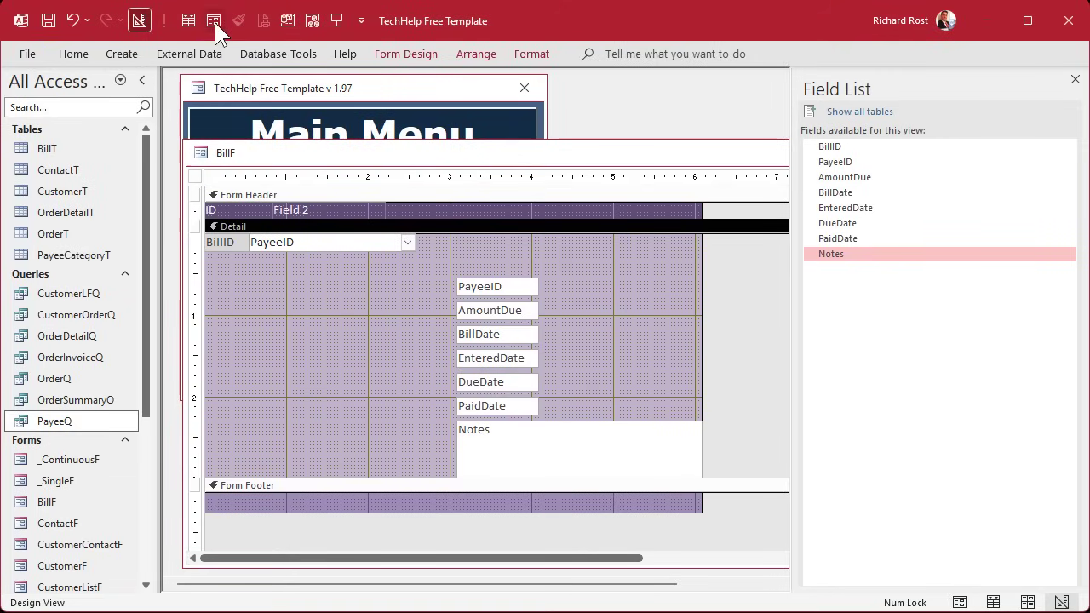
- View BillF in Form View and check the payee combo box lists of both records
{"action": "right_click", "coordinate": [262, 153]}
{"action": "left_click", "coordinate": [314, 236]}
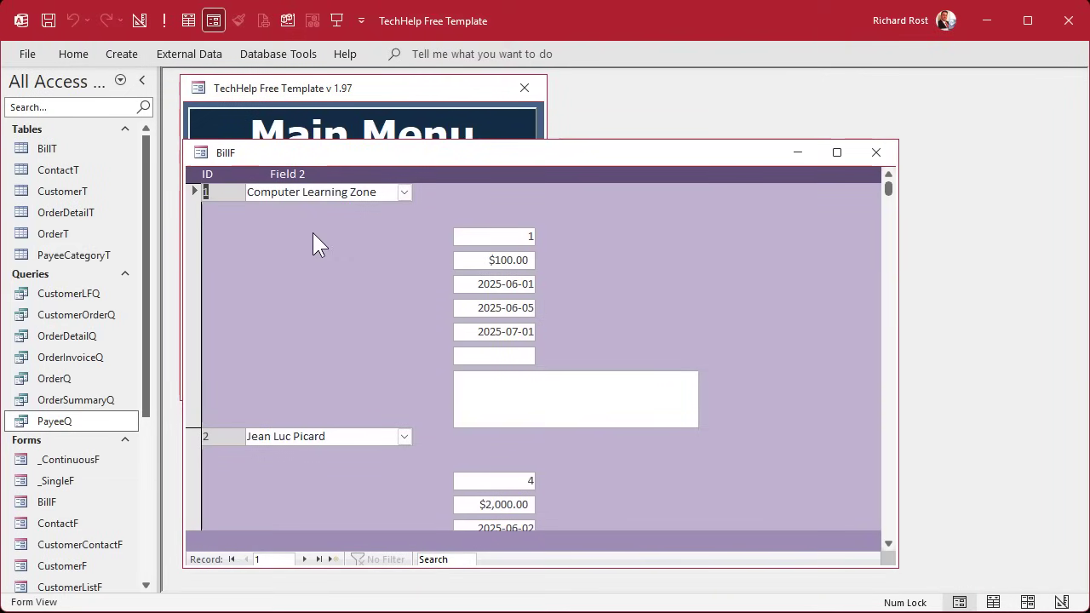
{"action": "left_click", "coordinate": [404, 193]}
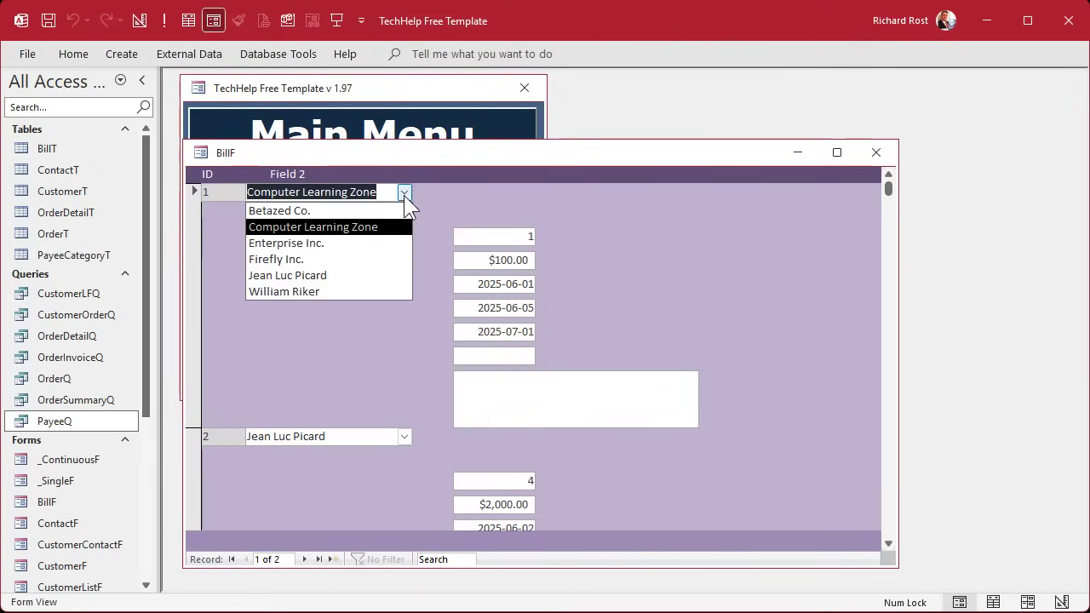
{"action": "left_click", "coordinate": [403, 193]}
{"action": "left_click", "coordinate": [403, 436]}
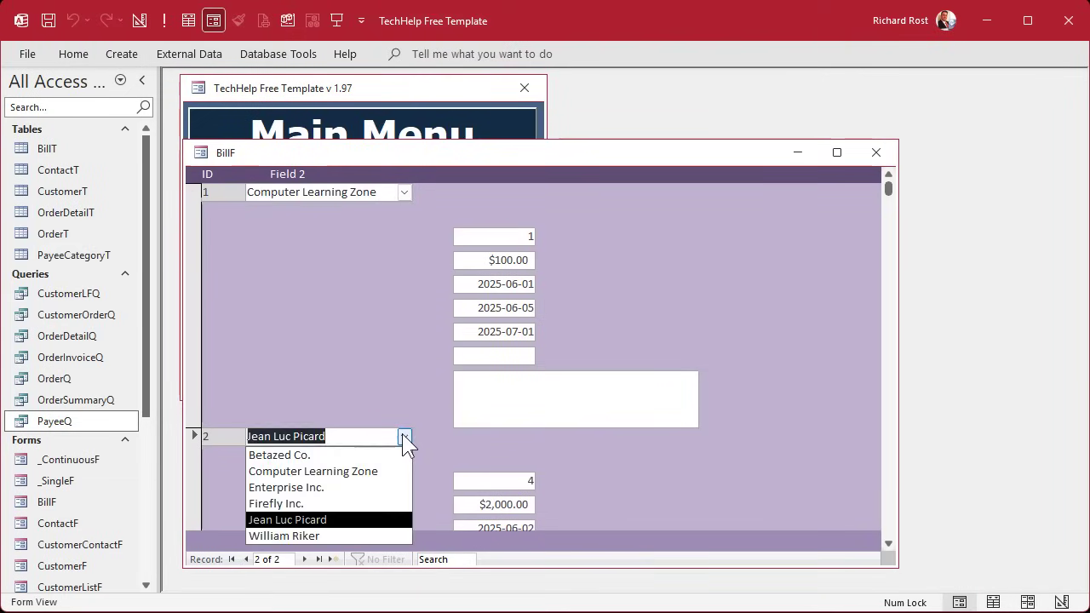
{"action": "left_click", "coordinate": [403, 435]}
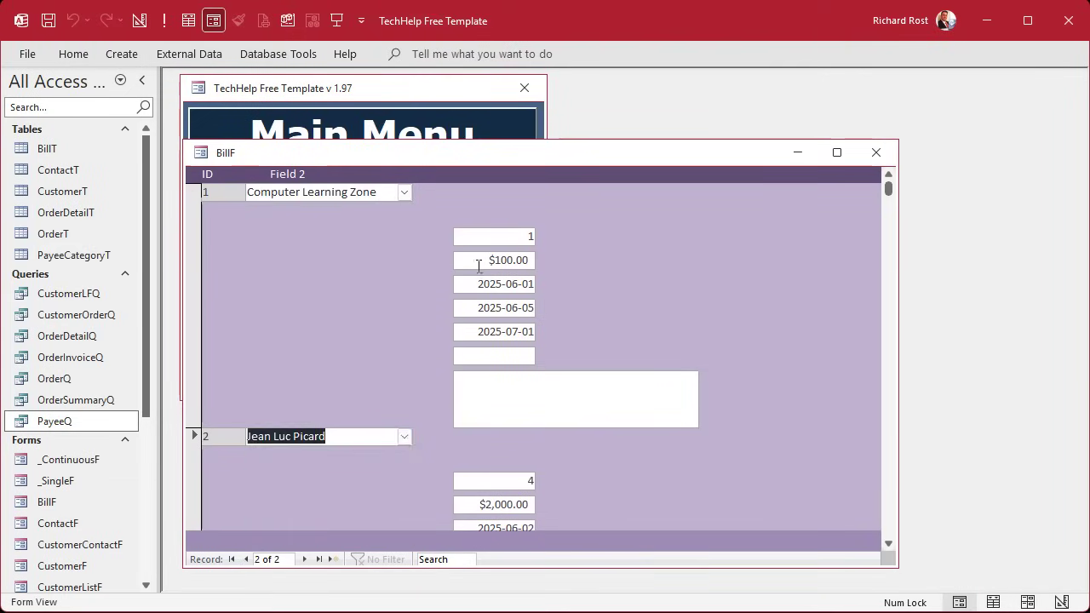
- Back in Design View, delete the PayeeID text box and move AmountDue directly beside the payee combo box
{"action": "right_click", "coordinate": [482, 153]}
{"action": "left_click", "coordinate": [542, 285]}
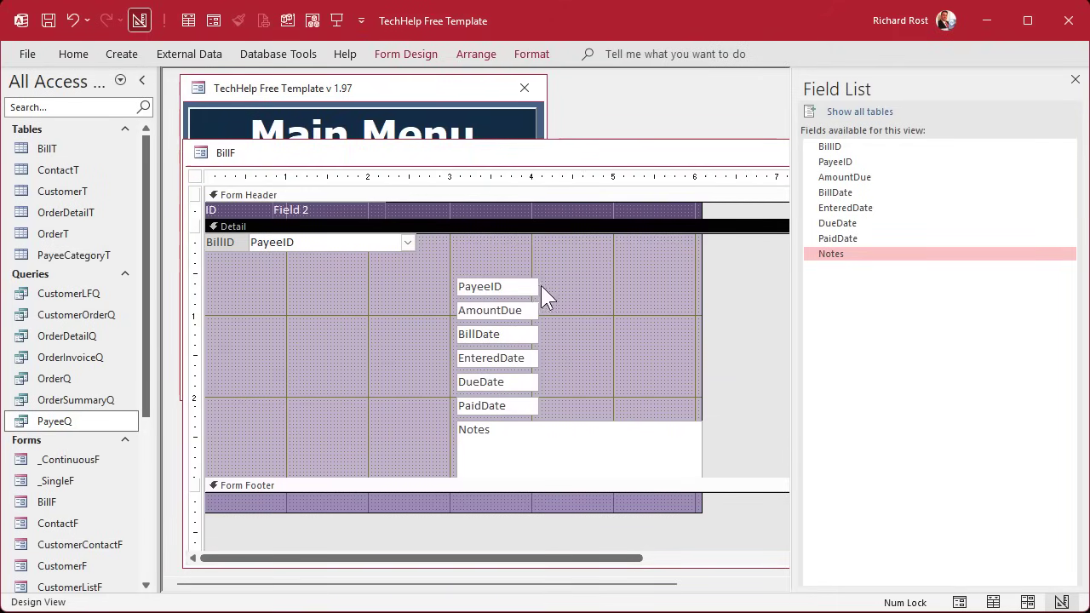
{"action": "left_click", "coordinate": [481, 284]}
{"action": "key", "text": "Delete"}
{"action": "left_click_drag", "start_coordinate": [498, 314], "coordinate": [457, 244]}
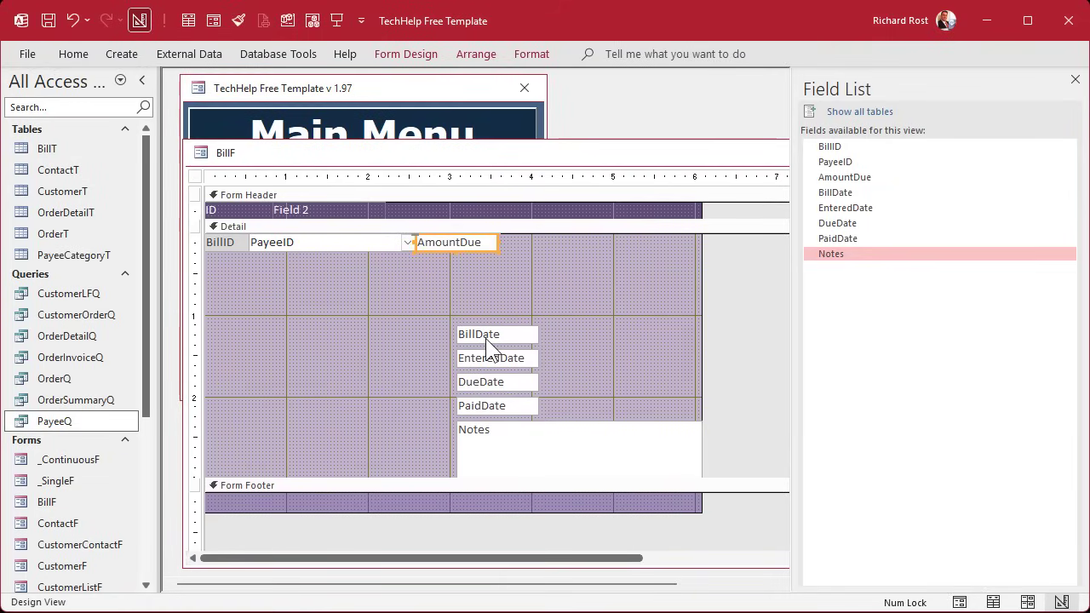
{"action": "left_click", "coordinate": [475, 287]}
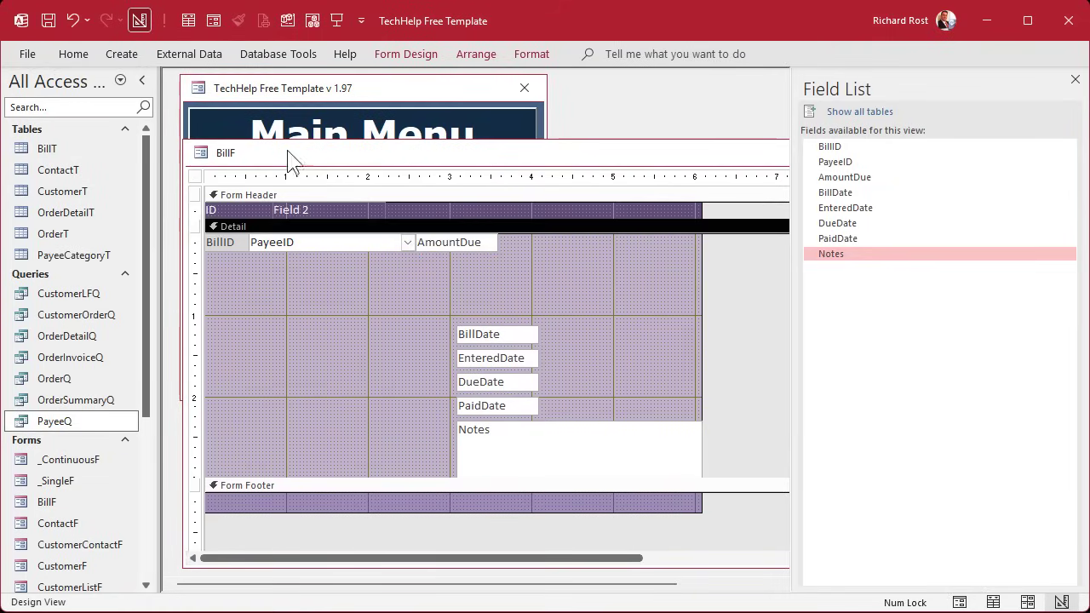
- Check the date box widths in Form View and Layout View, then return to Design View
{"action": "left_click", "coordinate": [214, 23]}
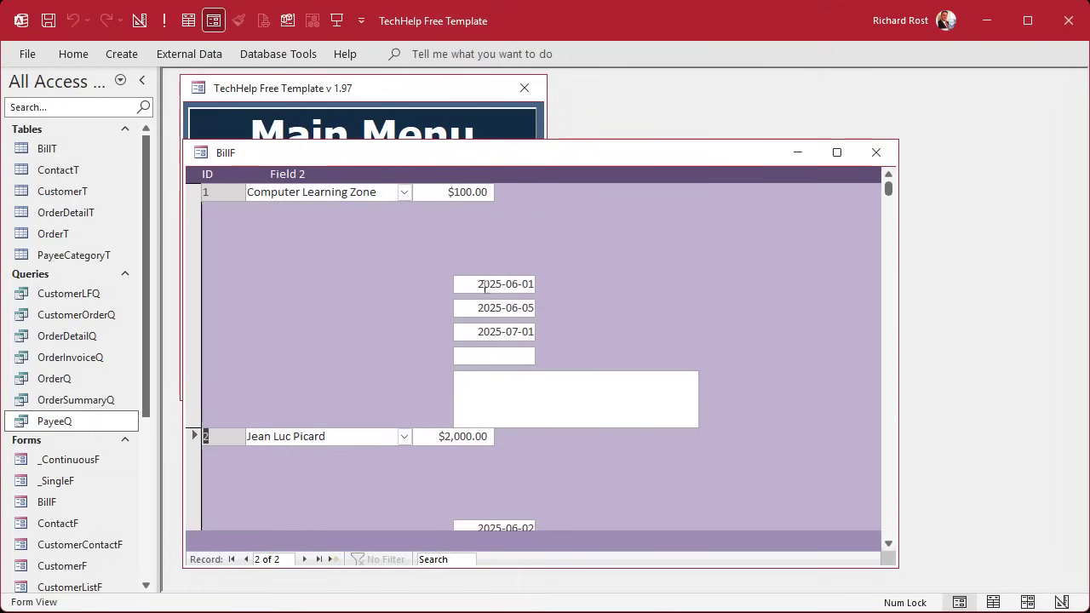
{"action": "right_click", "coordinate": [575, 160]}
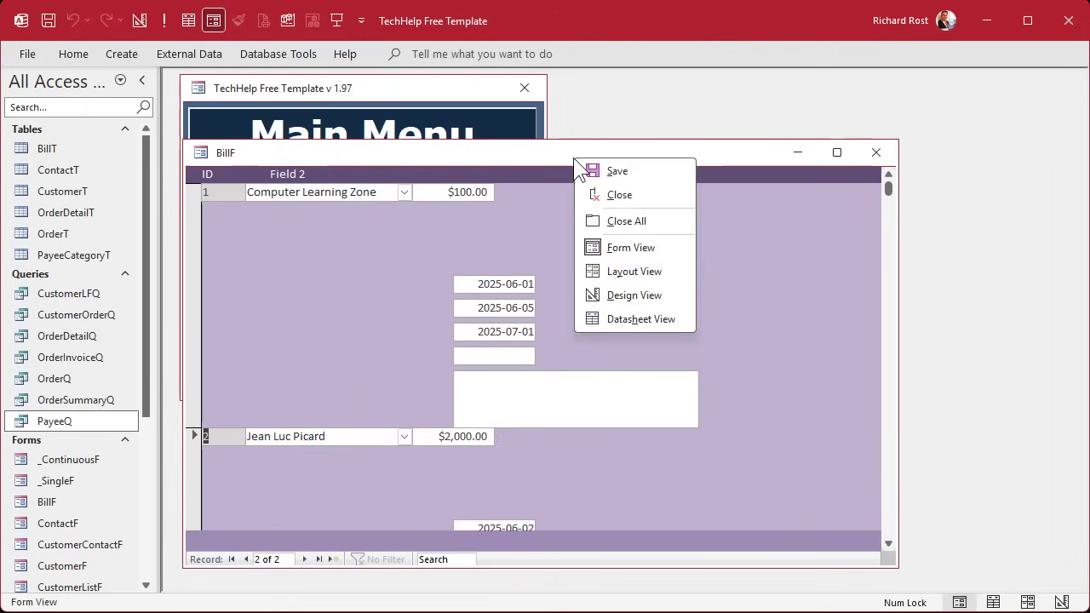
{"action": "left_click", "coordinate": [634, 272]}
{"action": "left_click", "coordinate": [523, 289]}
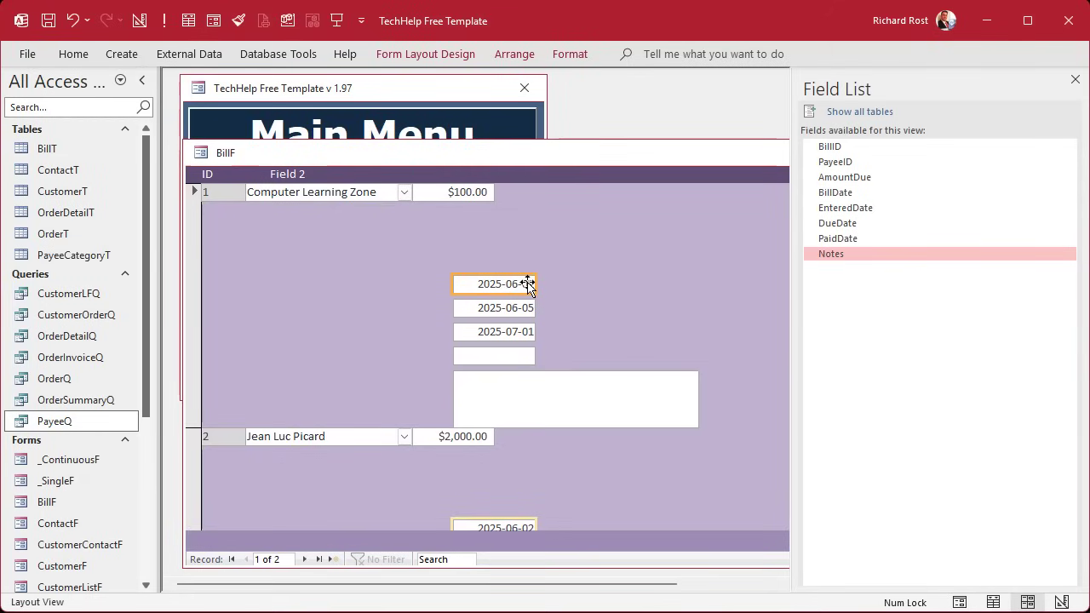
{"action": "right_click", "coordinate": [518, 162]}
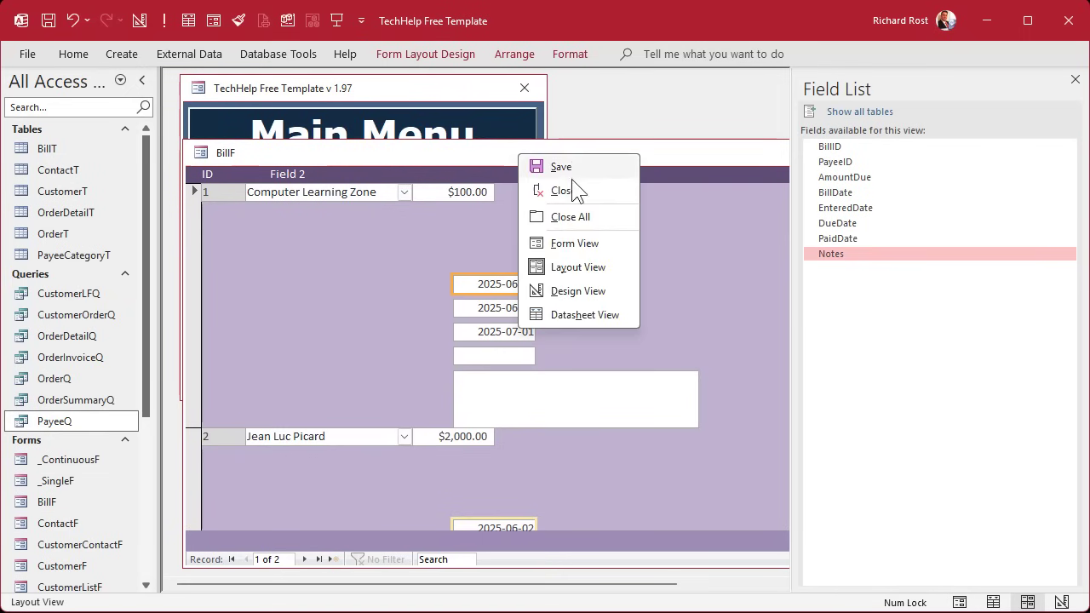
{"action": "left_click", "coordinate": [577, 291]}
- Narrow the BillDate, EnteredDate, DueDate and PaidDate text boxes together and check their fit in Form View
{"action": "left_click_drag", "start_coordinate": [520, 285], "coordinate": [520, 418]}
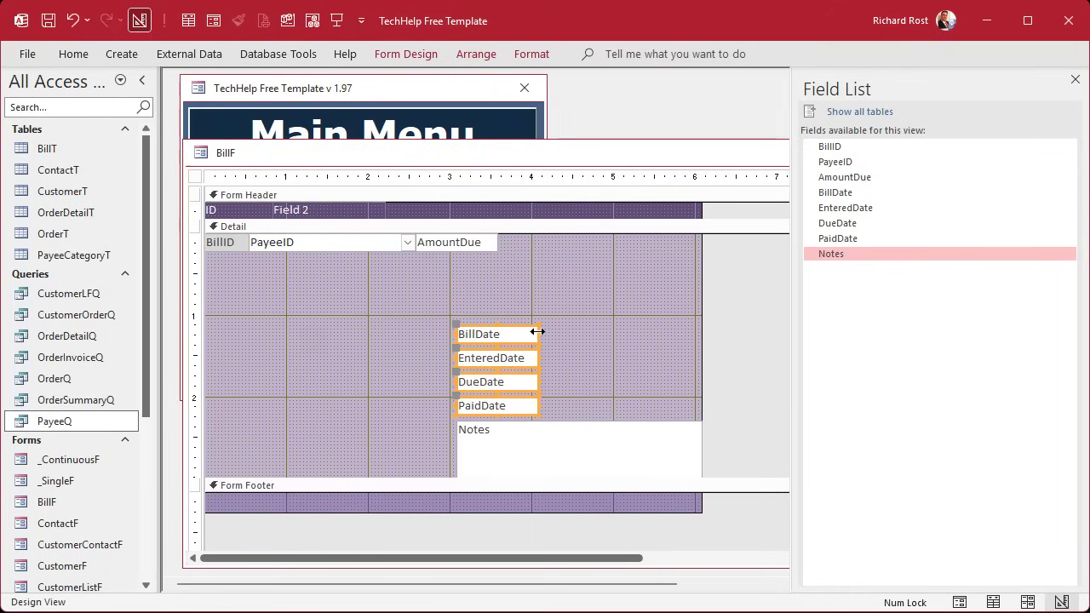
{"action": "left_click_drag", "start_coordinate": [537, 333], "coordinate": [521, 332]}
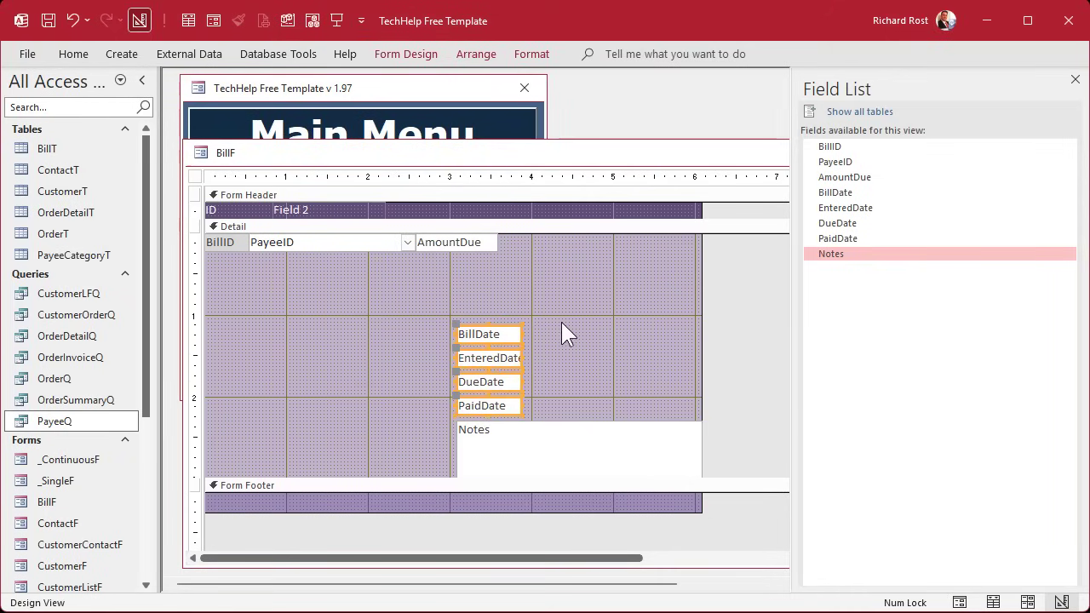
{"action": "left_click", "coordinate": [213, 21]}
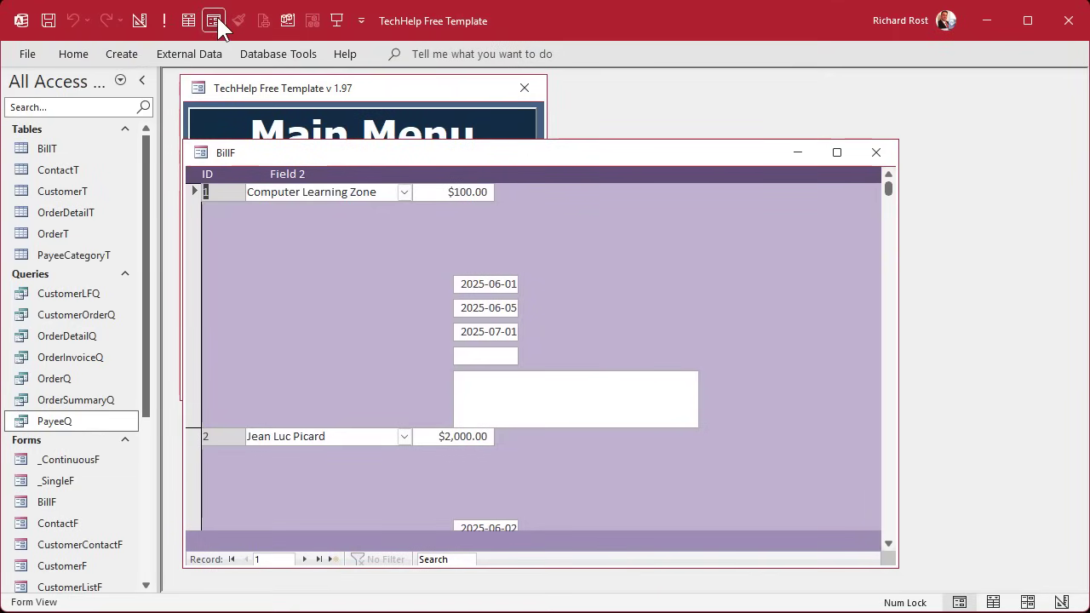
{"action": "right_click", "coordinate": [608, 154]}
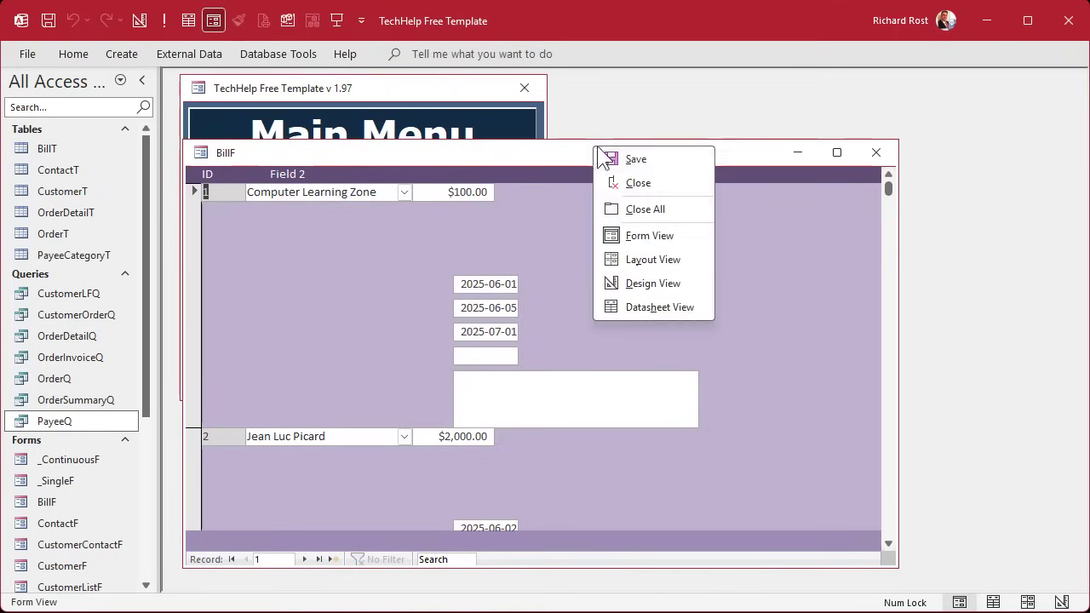
{"action": "left_click", "coordinate": [649, 282]}
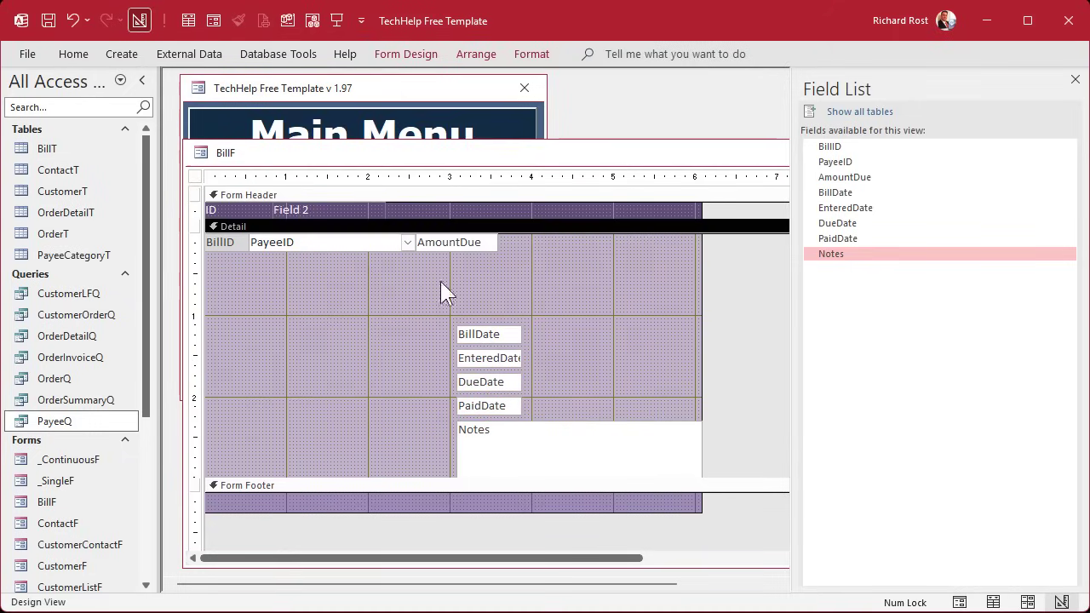
- Line up BillDate, EnteredDate, DueDate and PaidDate in one row after AmountDue, and close the Field List
{"action": "left_click_drag", "start_coordinate": [429, 281], "coordinate": [617, 241]}
{"action": "left_click", "coordinate": [576, 275]}
{"action": "left_click_drag", "start_coordinate": [544, 292], "coordinate": [660, 241]}
{"action": "left_click_drag", "start_coordinate": [511, 312], "coordinate": [705, 242]}
{"action": "left_click", "coordinate": [669, 280]}
{"action": "left_click", "coordinate": [1074, 80]}
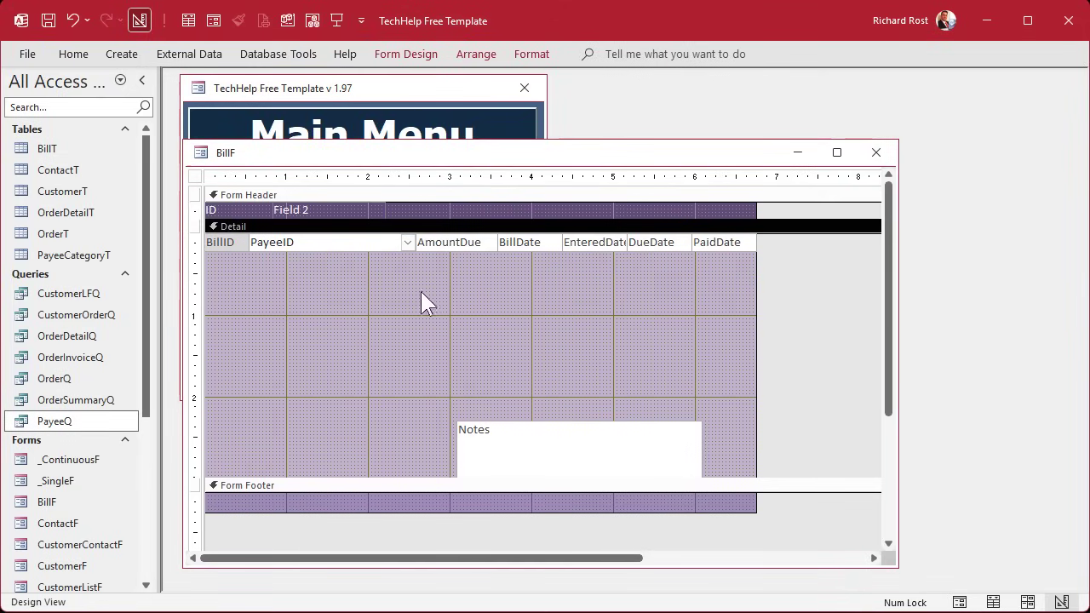
- Left-align the text in the AmountDue, BillDate, EnteredDate, DueDate and PaidDate boxes
{"action": "left_click_drag", "start_coordinate": [458, 288], "coordinate": [732, 241]}
{"action": "left_click", "coordinate": [528, 51]}
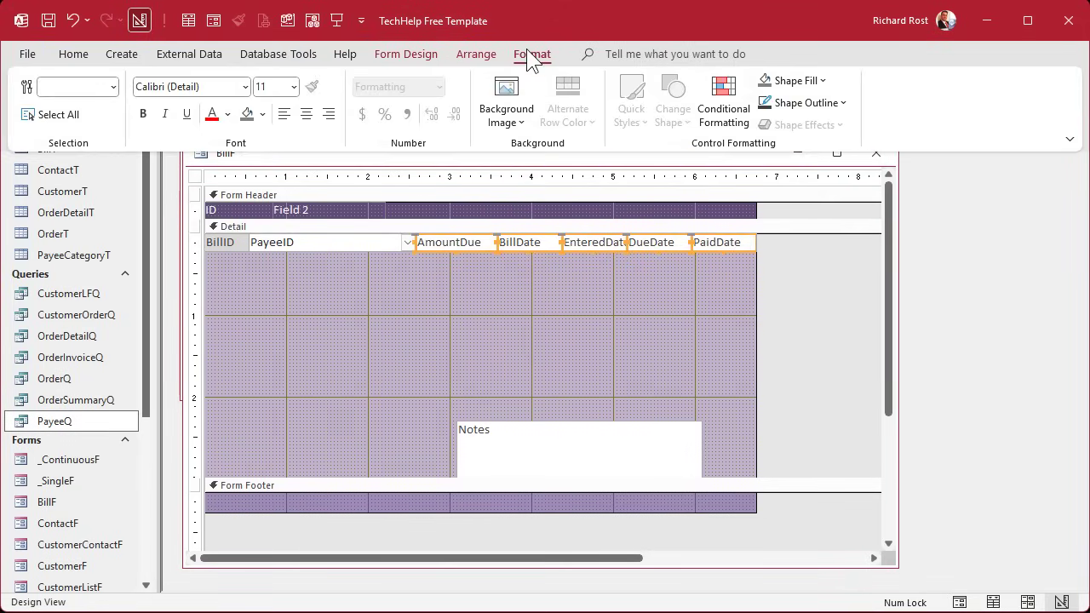
{"action": "left_click", "coordinate": [283, 114]}
{"action": "left_click", "coordinate": [525, 278]}
{"action": "left_click", "coordinate": [562, 294]}
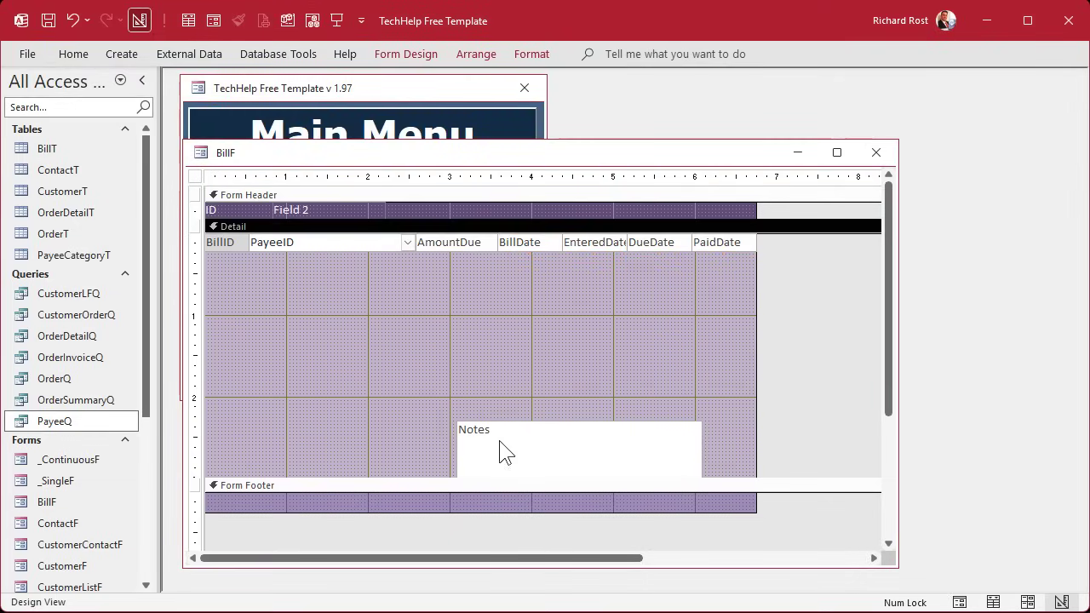
- Move the Notes text box from the Detail section into the Form Footer and make the footer slightly taller than the box
{"action": "left_click_drag", "start_coordinate": [506, 451], "coordinate": [475, 342]}
{"action": "left_click_drag", "start_coordinate": [453, 481], "coordinate": [457, 390]}
{"action": "left_click", "coordinate": [526, 294]}
{"action": "left_click", "coordinate": [512, 335]}
{"action": "left_click_drag", "start_coordinate": [511, 334], "coordinate": [525, 435]}
{"action": "left_click", "coordinate": [346, 467]}
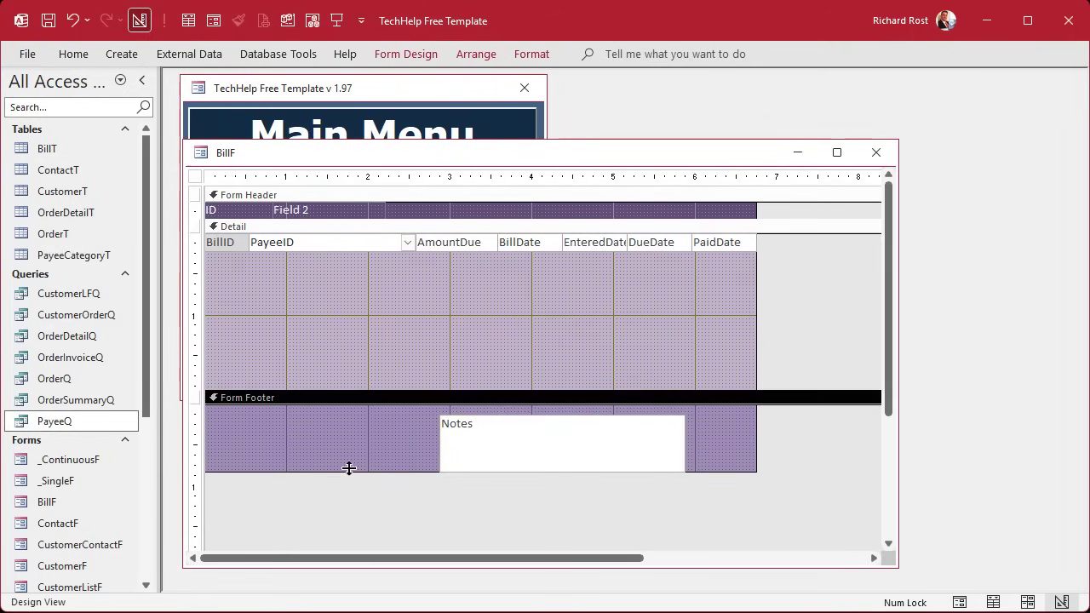
{"action": "left_click_drag", "start_coordinate": [347, 473], "coordinate": [348, 479]}
- Shrink the Detail section to the height of the single field row and select the Notes box in the footer
{"action": "left_click", "coordinate": [349, 396]}
{"action": "left_click_drag", "start_coordinate": [349, 391], "coordinate": [358, 280]}
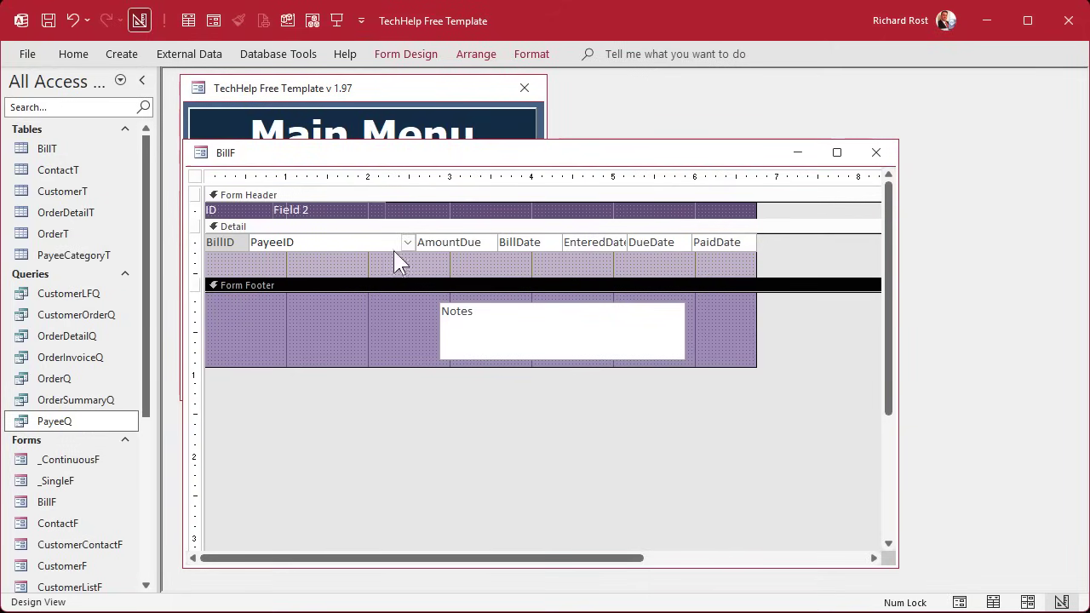
{"action": "left_click_drag", "start_coordinate": [323, 279], "coordinate": [319, 236]}
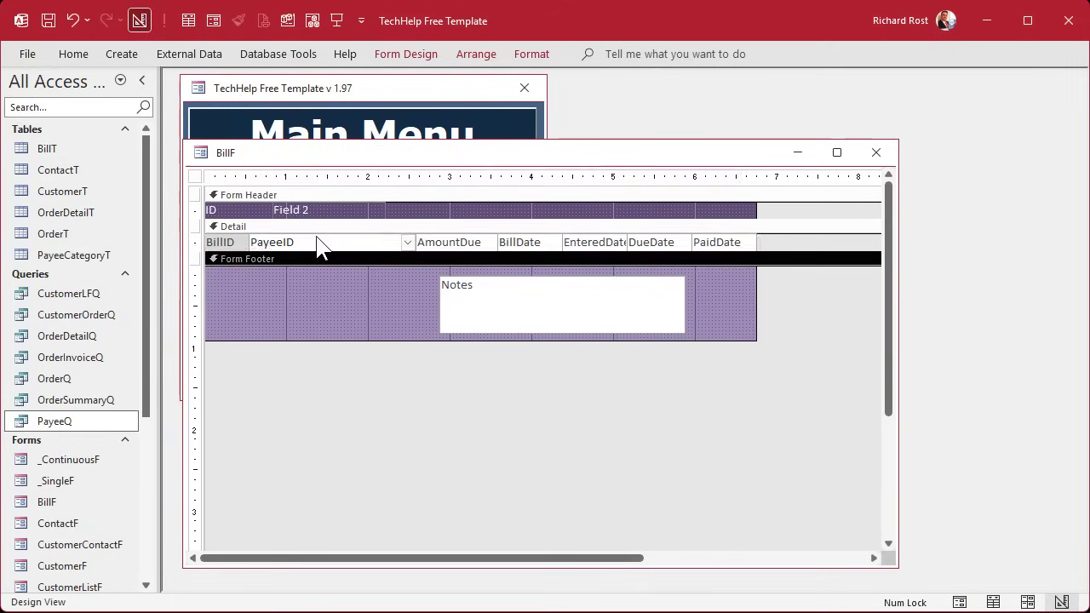
{"action": "left_click", "coordinate": [531, 300]}
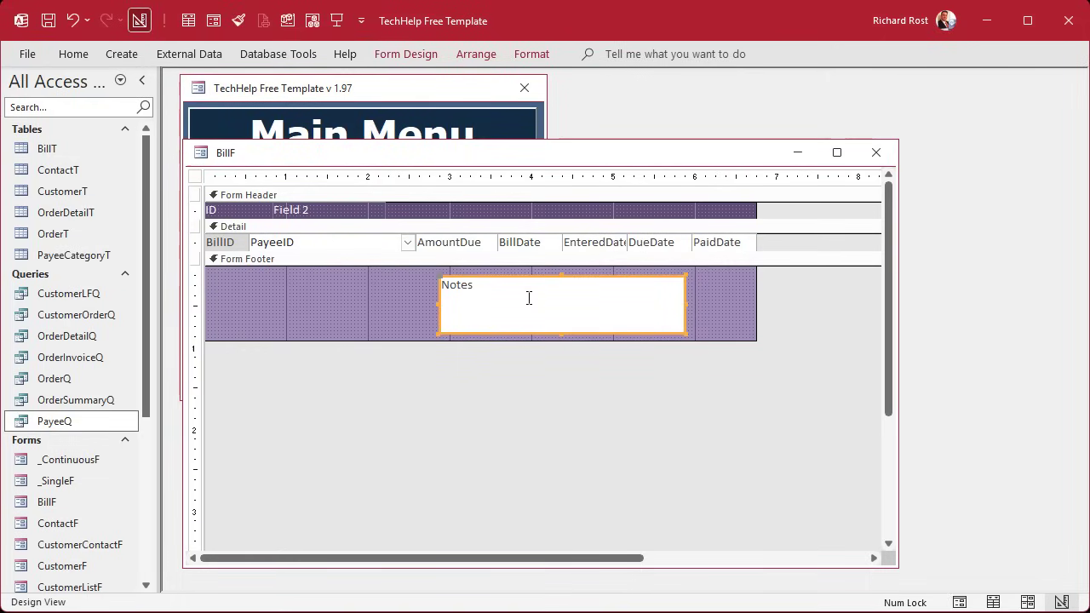
- Delete the plain white Notes text box from the BillF form footer
{"action": "left_click", "coordinate": [408, 314]}
{"action": "left_click", "coordinate": [474, 316]}
{"action": "key", "text": "Delete"}
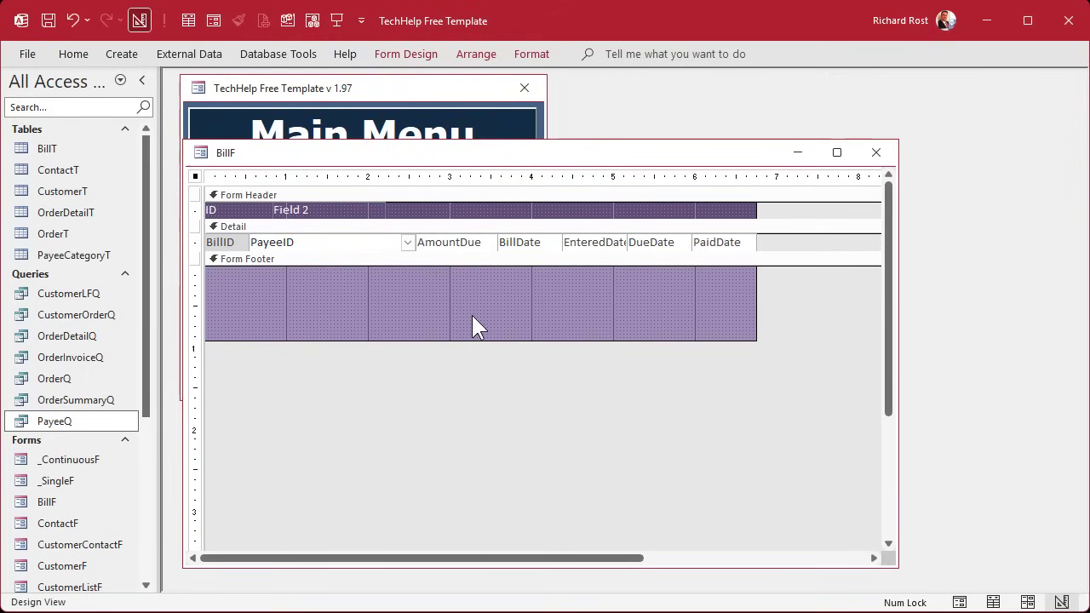
- Copy the shaded Notes text box from the customer form in Design View and paste it into BillF's form footer
{"action": "left_click", "coordinate": [382, 93]}
{"action": "left_click", "coordinate": [280, 214]}
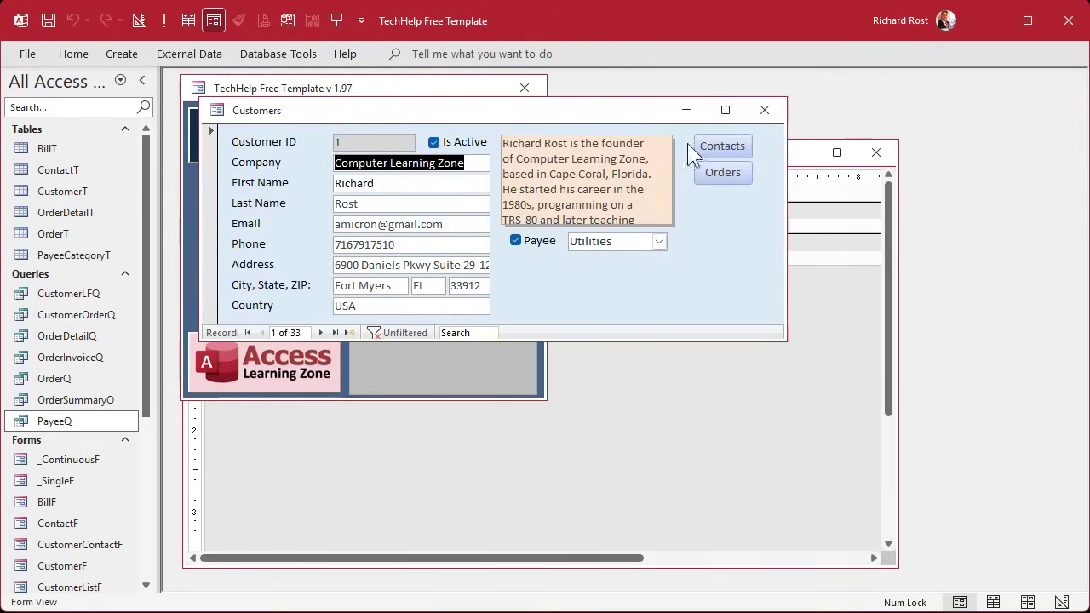
{"action": "right_click", "coordinate": [596, 114]}
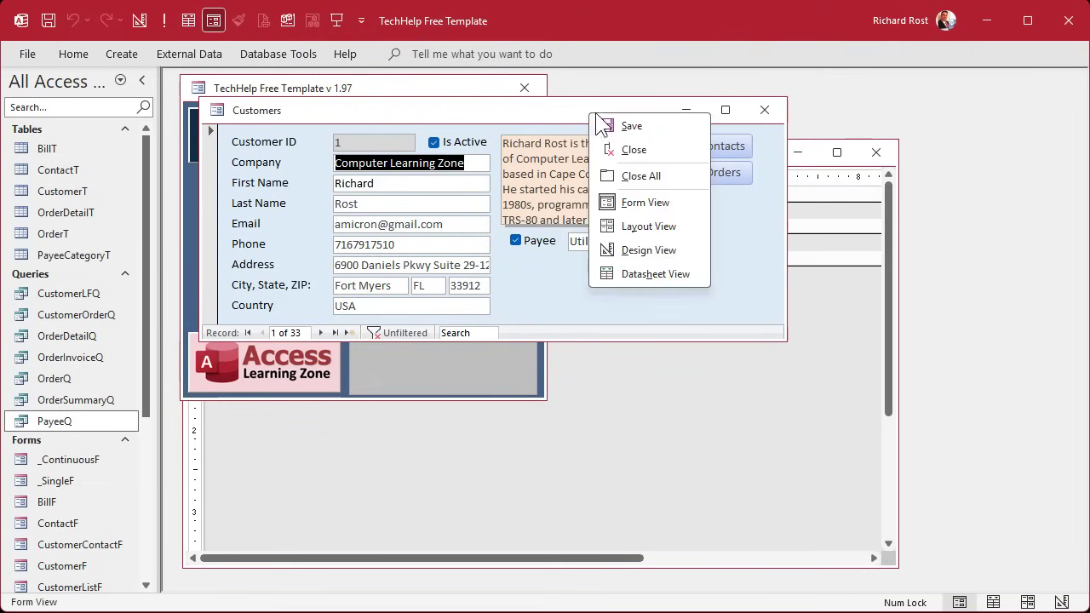
{"action": "left_click", "coordinate": [645, 250]}
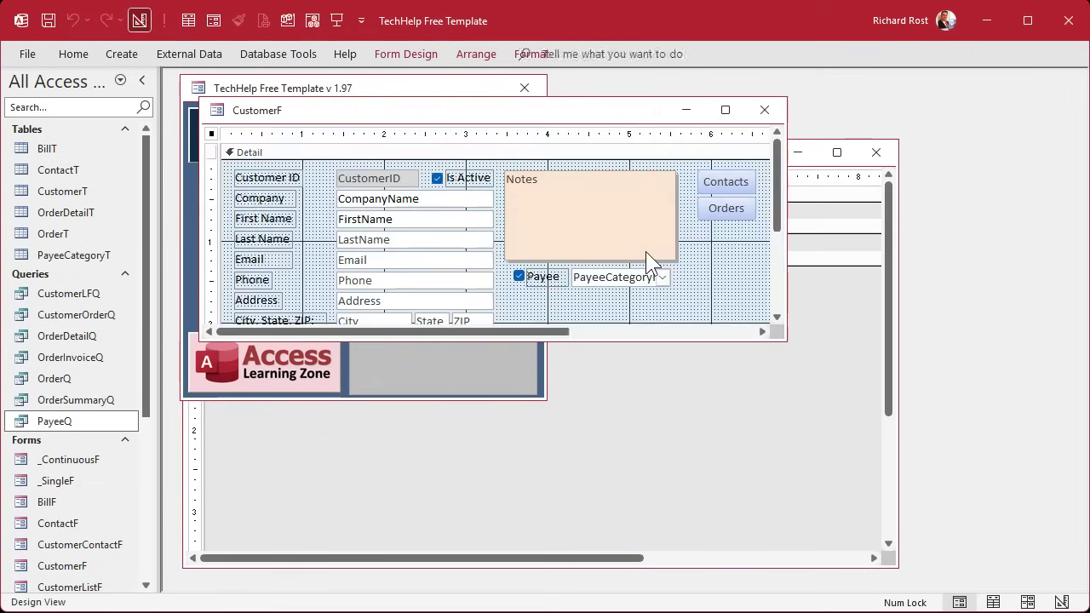
{"action": "left_click", "coordinate": [589, 191]}
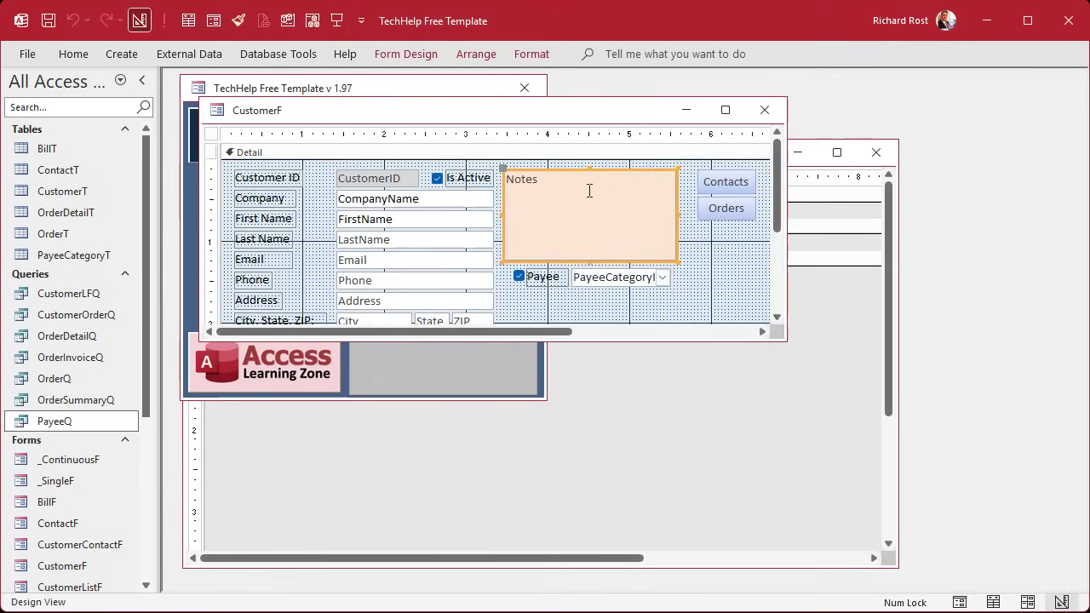
{"action": "left_click", "coordinate": [608, 400]}
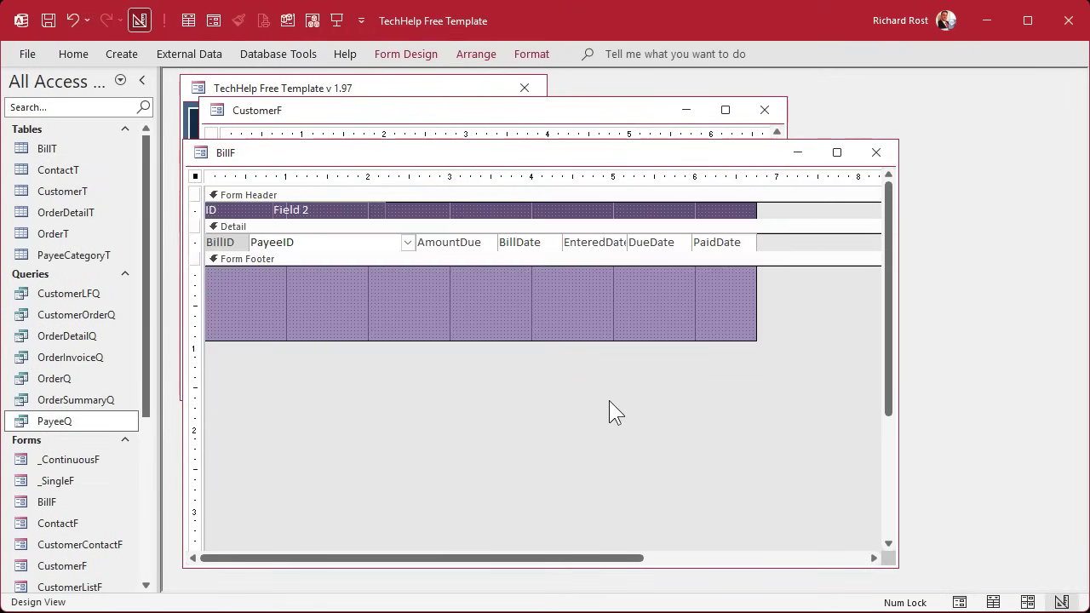
{"action": "left_click", "coordinate": [539, 307]}
{"action": "key", "text": "ctrl+v"}
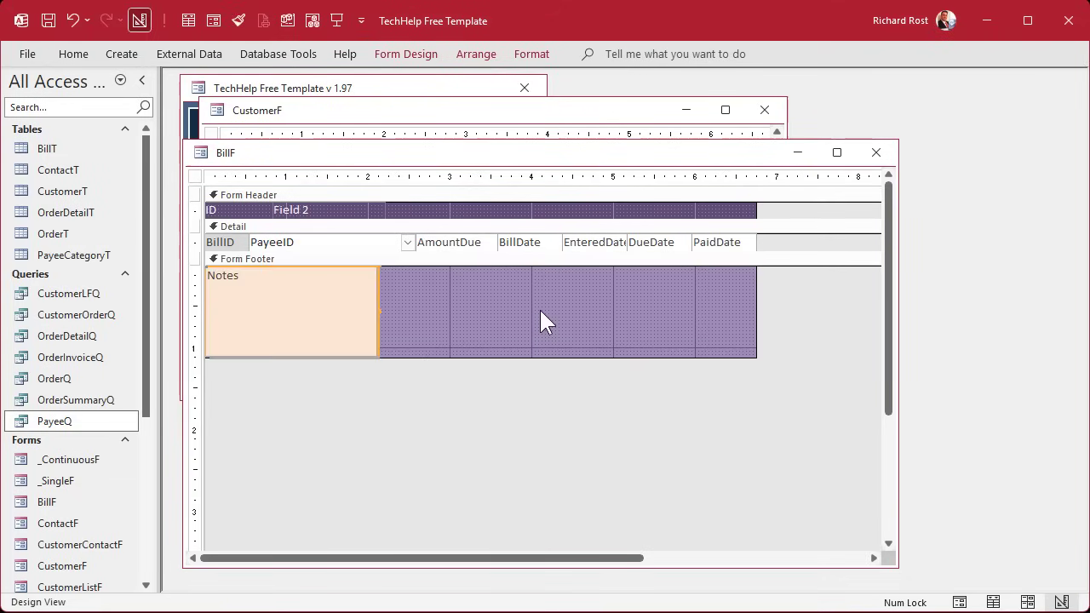
- Resize the pasted Notes box to about 3 by 0.5 inches, place it below the date fields, and fit the footer height around it
{"action": "left_click_drag", "start_coordinate": [311, 299], "coordinate": [323, 311]}
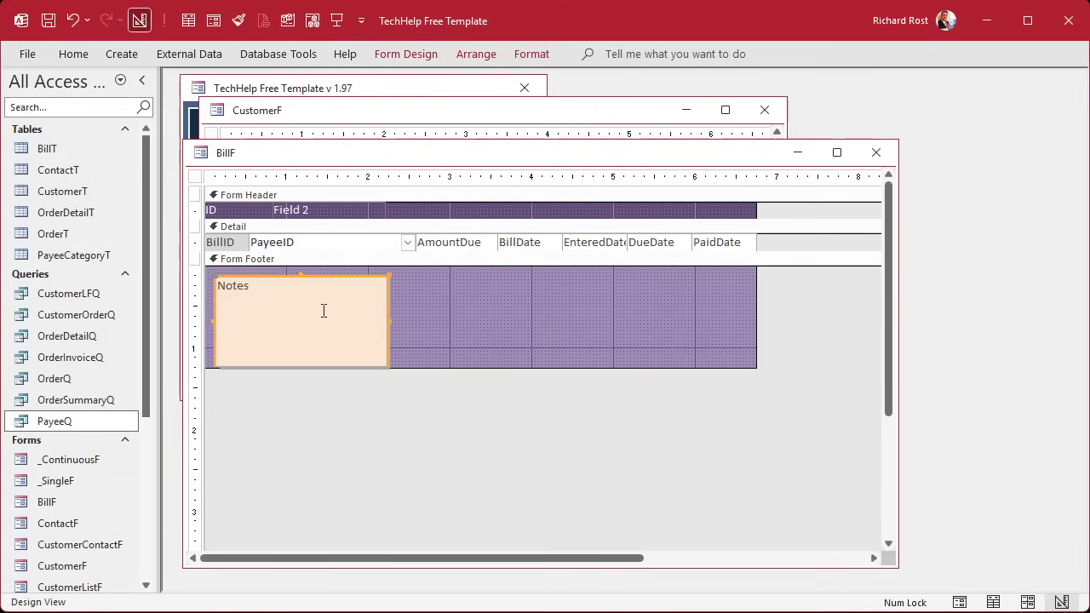
{"action": "left_click", "coordinate": [547, 308]}
{"action": "left_click_drag", "start_coordinate": [531, 369], "coordinate": [531, 382]}
{"action": "left_click", "coordinate": [243, 295]}
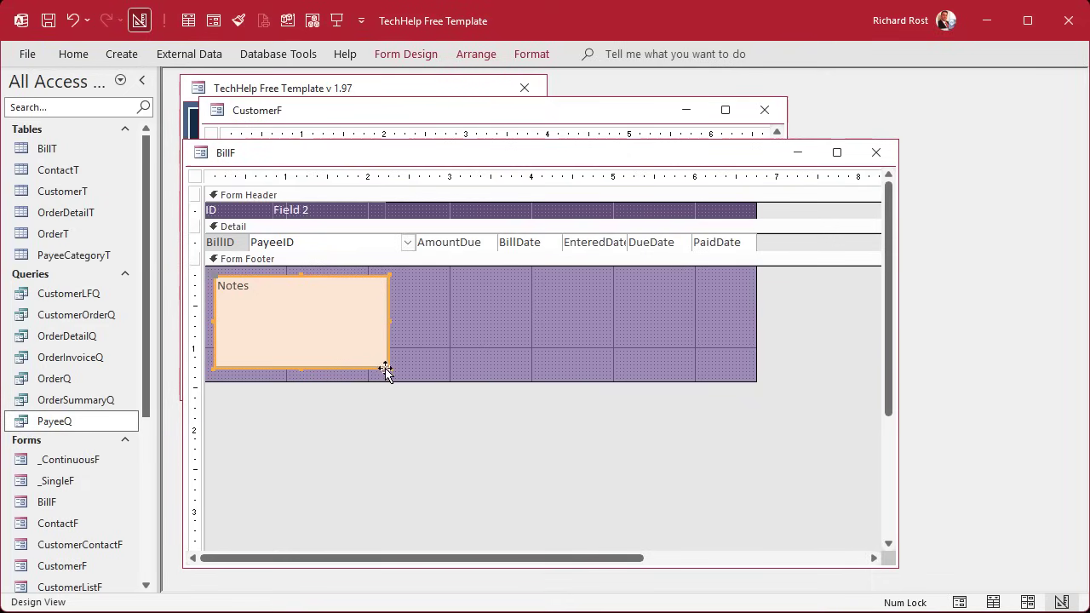
{"action": "left_click_drag", "start_coordinate": [385, 368], "coordinate": [460, 320]}
{"action": "left_click", "coordinate": [531, 305]}
{"action": "left_click_drag", "start_coordinate": [399, 290], "coordinate": [681, 290]}
{"action": "left_click", "coordinate": [635, 366]}
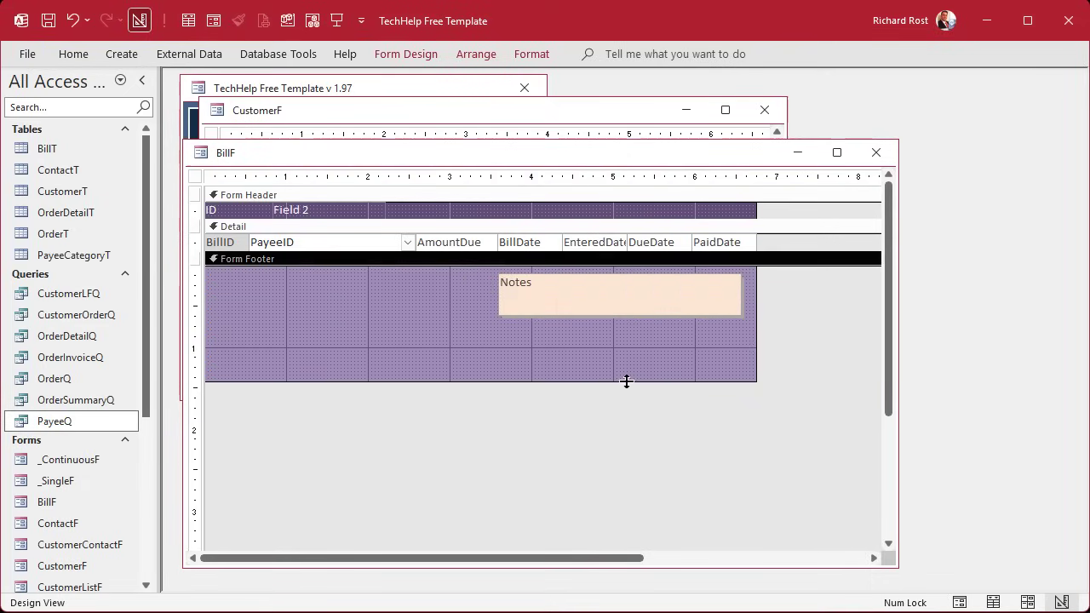
{"action": "left_click_drag", "start_coordinate": [626, 382], "coordinate": [639, 327]}
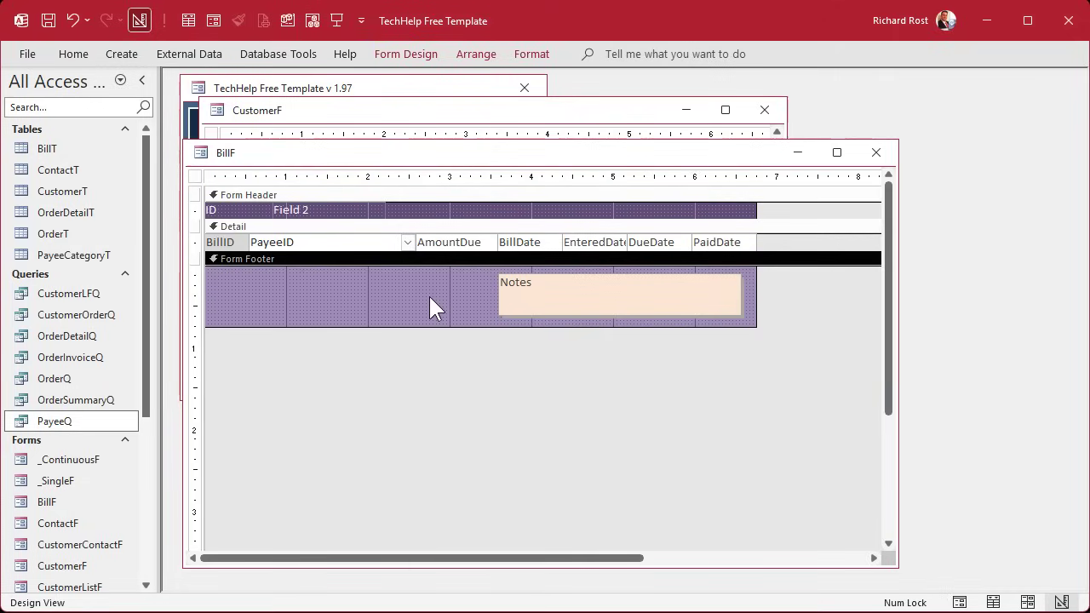
- Close BillF and CustomerF, reopen BillF in Form View, and move its window higher
{"action": "left_click", "coordinate": [876, 153]}
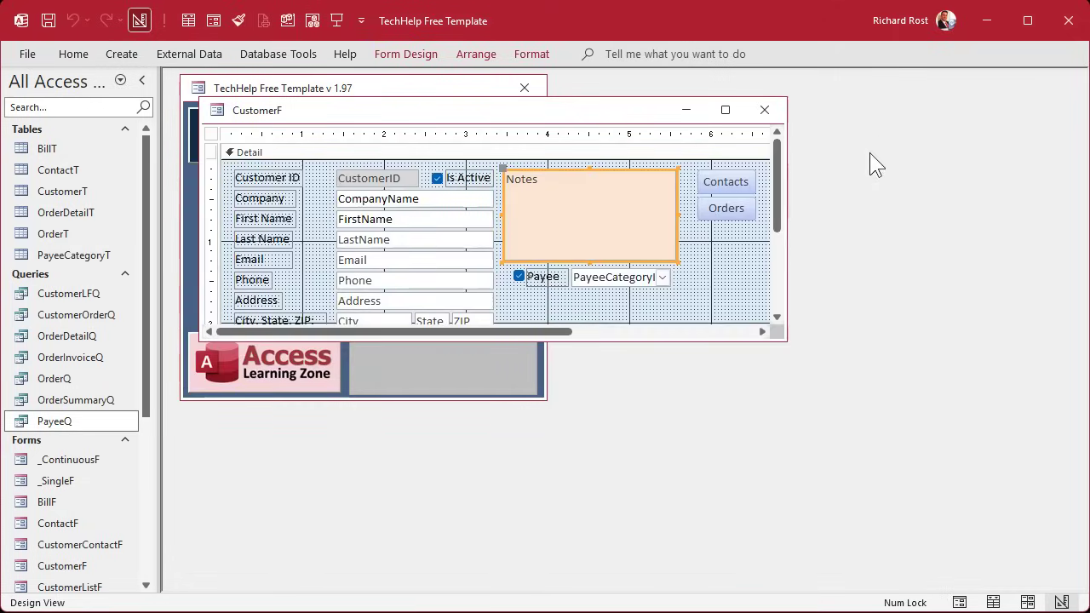
{"action": "left_click", "coordinate": [764, 109]}
{"action": "double_click", "coordinate": [89, 502]}
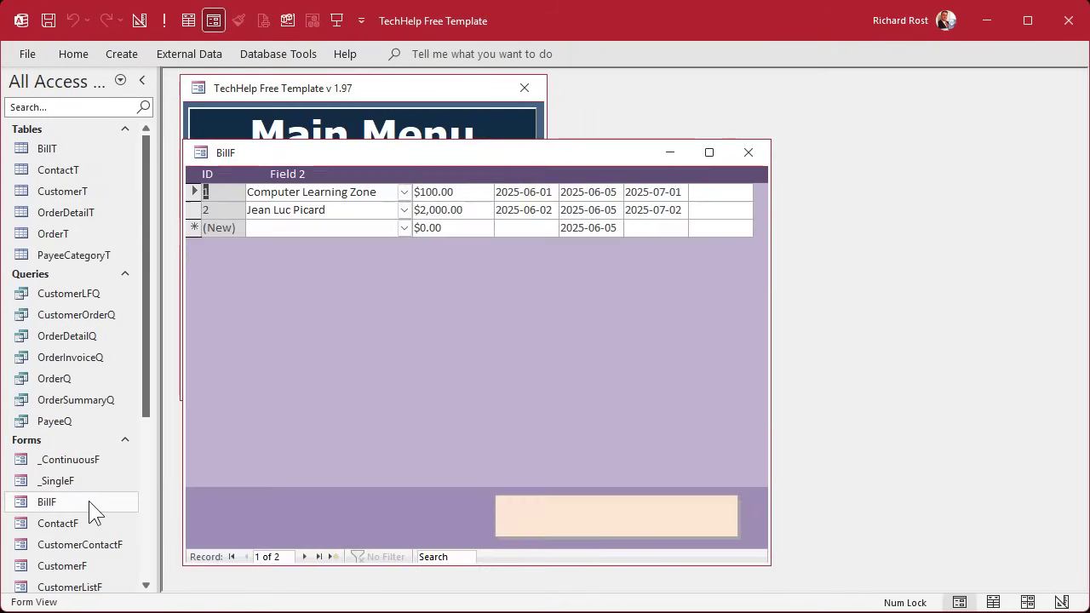
{"action": "left_click_drag", "start_coordinate": [469, 162], "coordinate": [482, 111]}
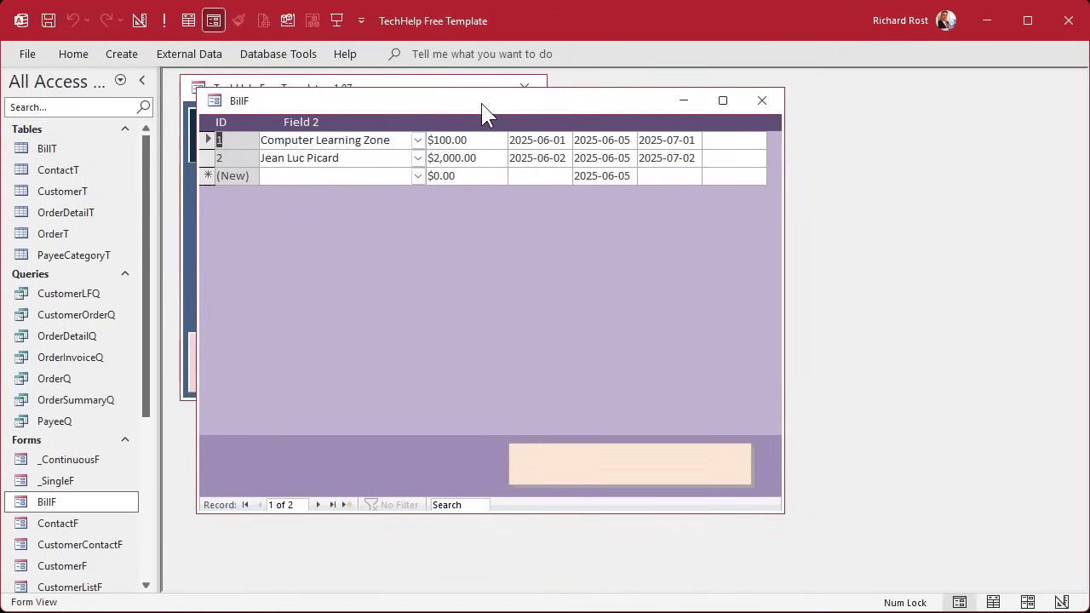
- Enter "These are notes" in the first bill's notes, and switch to the second bill and back to check the footer box
{"action": "left_click", "coordinate": [568, 455]}
{"action": "type", "text": "These are notes"}
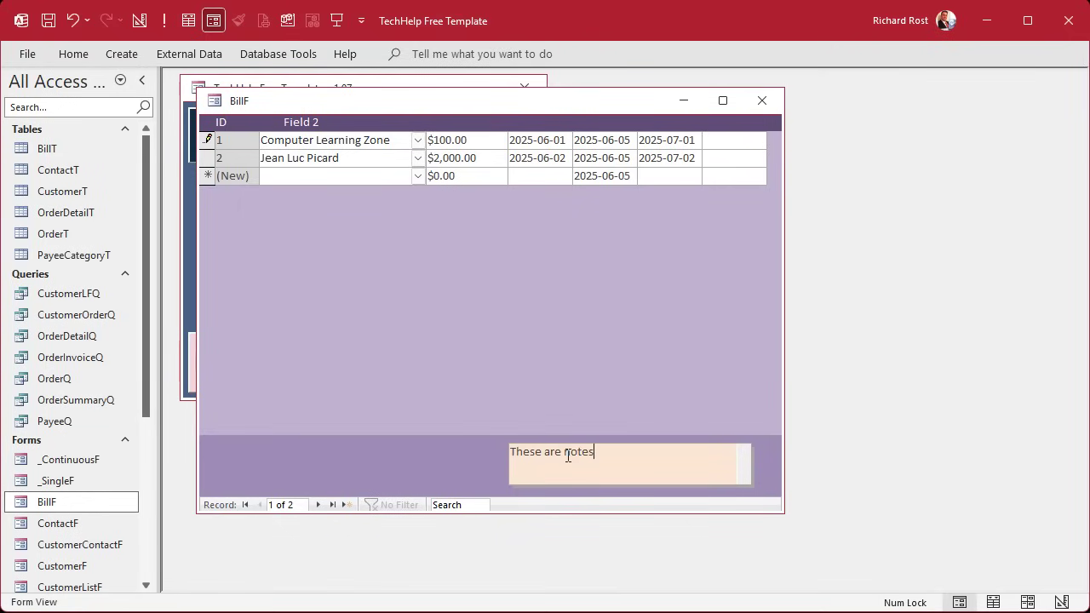
{"action": "left_click", "coordinate": [365, 155]}
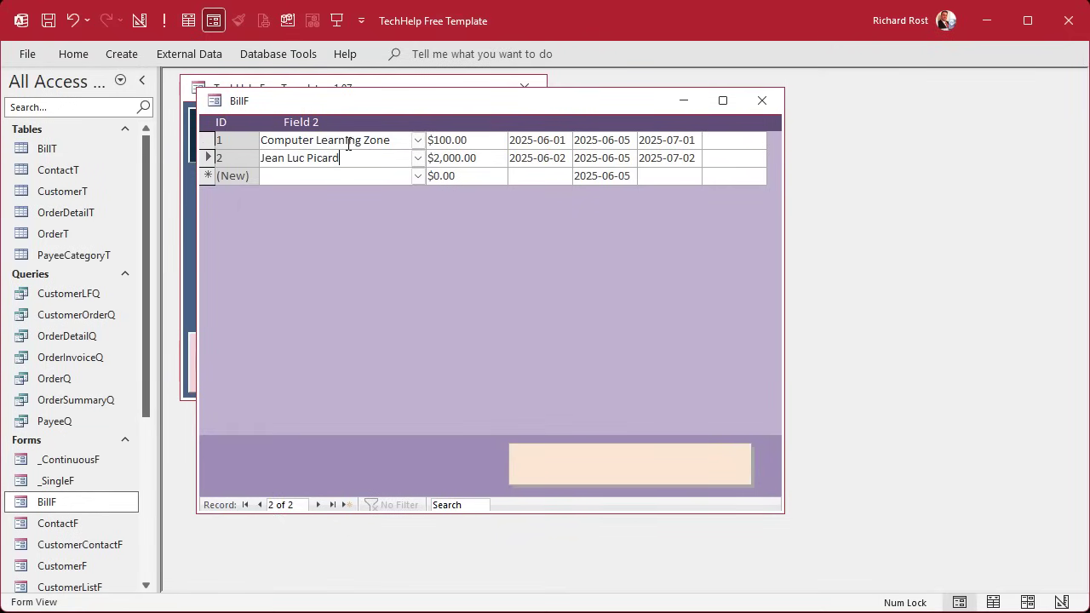
{"action": "left_click", "coordinate": [348, 142]}
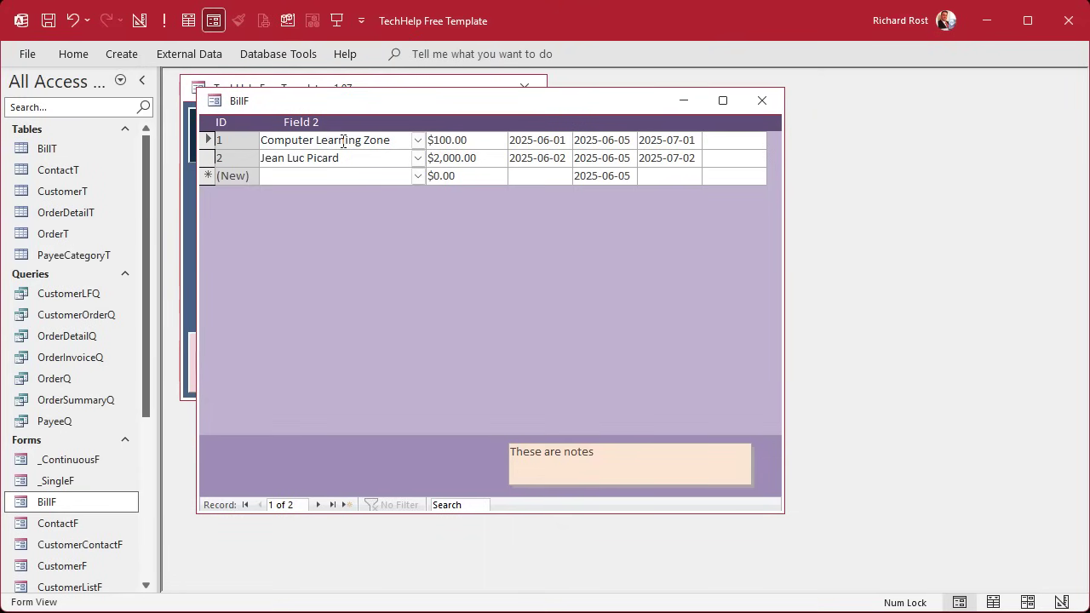
- Switch BillF to Design View, widen its window, and delete the Field 2 label from the form header
{"action": "right_click", "coordinate": [570, 103]}
{"action": "left_click", "coordinate": [642, 238]}
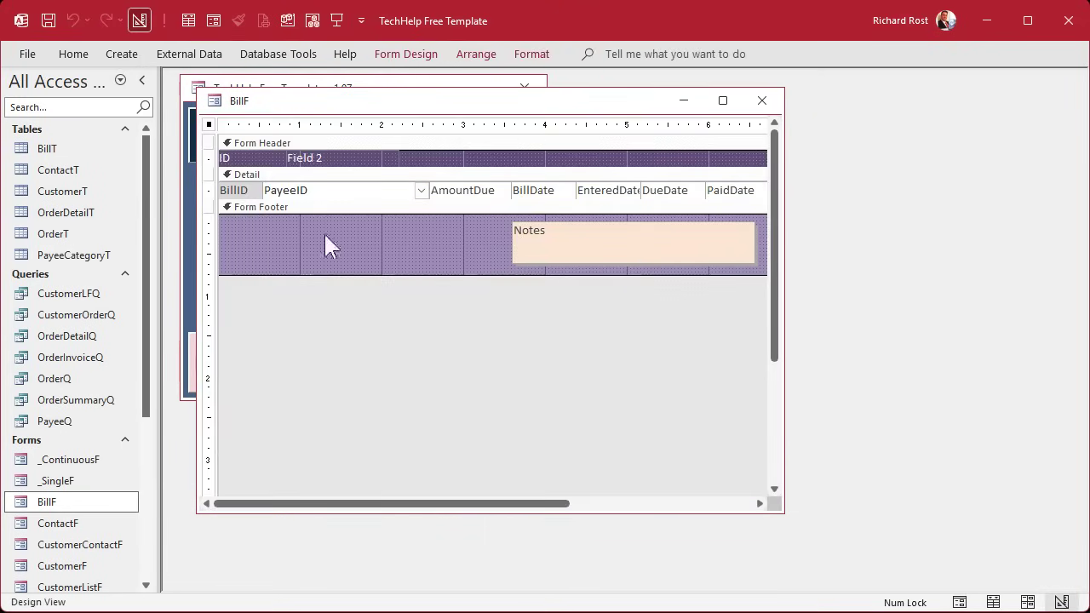
{"action": "left_click", "coordinate": [290, 162]}
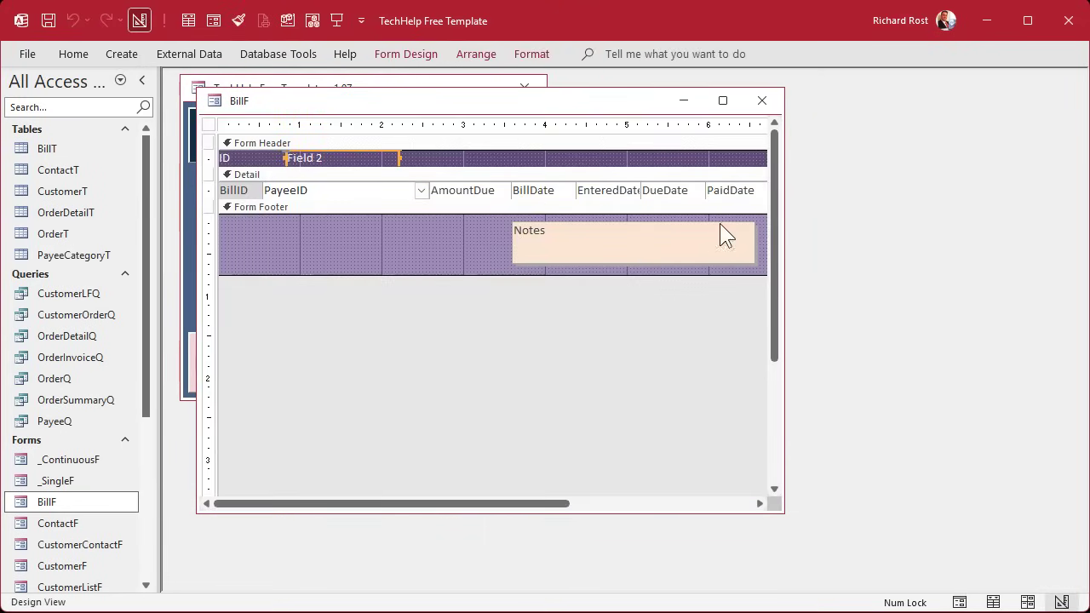
{"action": "left_click_drag", "start_coordinate": [784, 186], "coordinate": [924, 182]}
{"action": "left_click", "coordinate": [470, 163]}
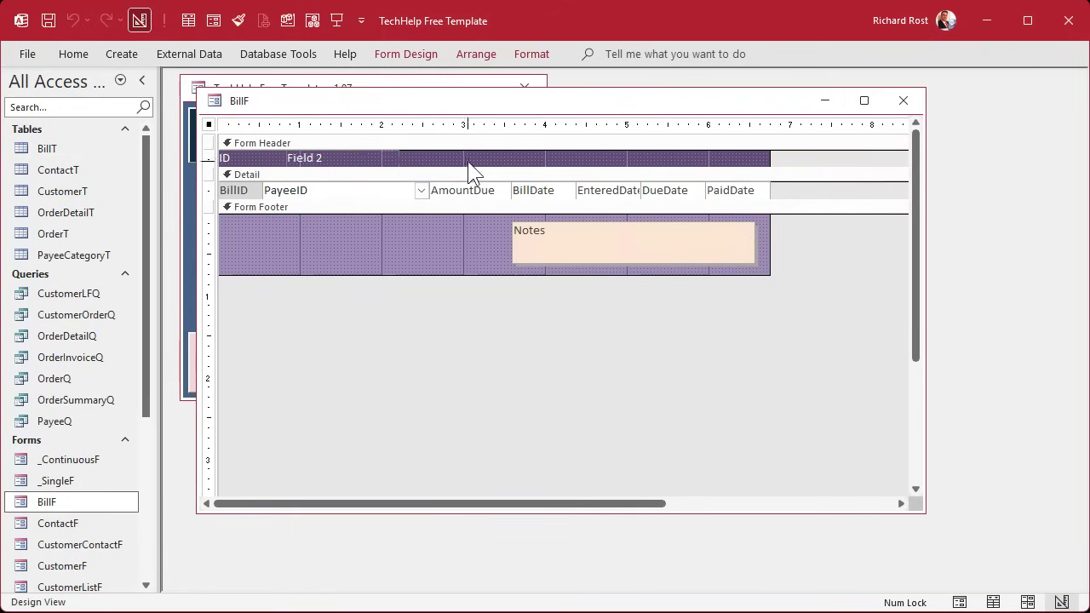
{"action": "left_click", "coordinate": [335, 160]}
{"action": "key", "text": "Delete"}
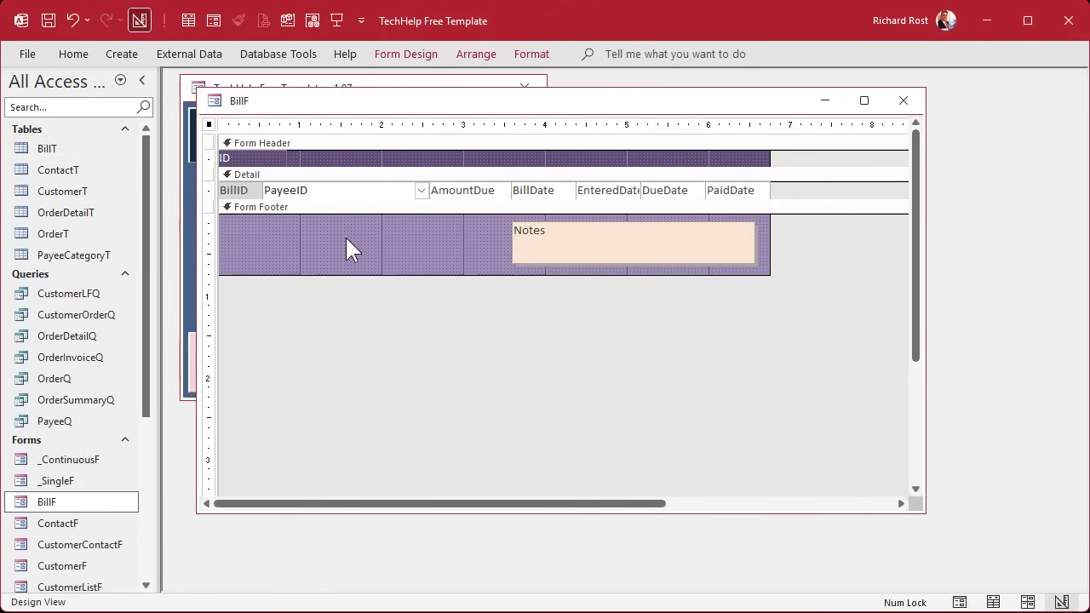
- Stretch the ID header label across the form and add the headings Payee, Amount, Due, Entered, Due and Paid, spaced above their fields
{"action": "left_click", "coordinate": [269, 162]}
{"action": "left_click_drag", "start_coordinate": [288, 159], "coordinate": [769, 145]}
{"action": "left_click", "coordinate": [769, 144]}
{"action": "left_click", "coordinate": [244, 164]}
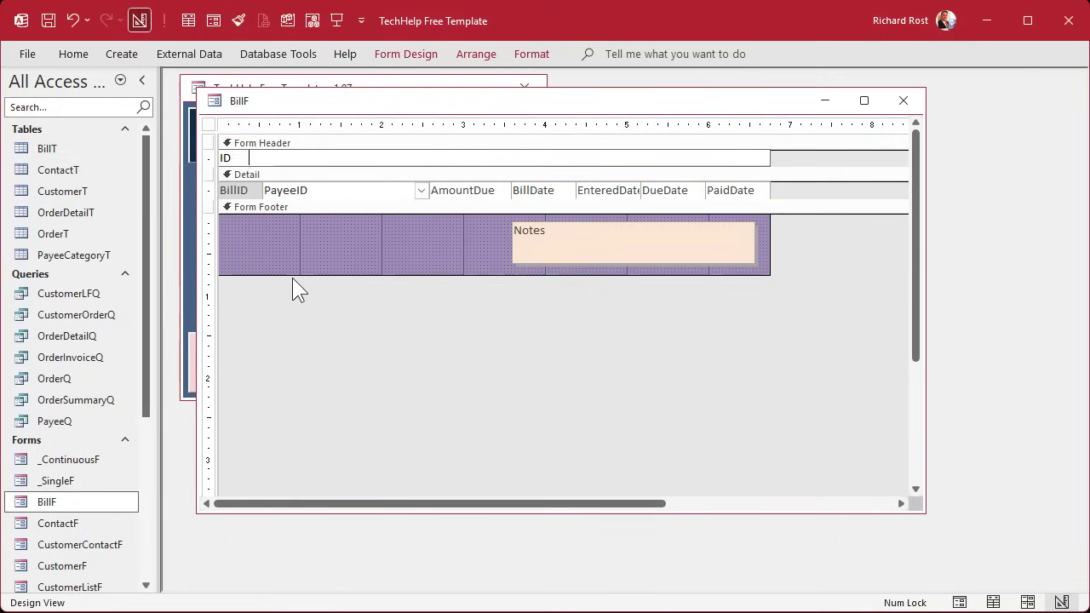
{"action": "type", "text": "Payee                                   Amount"}
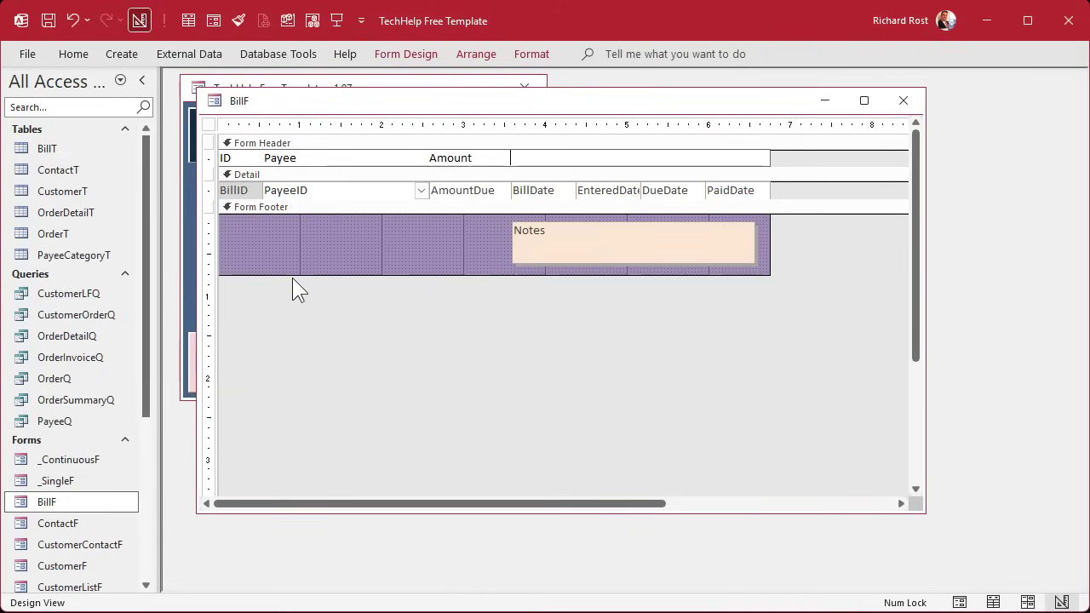
{"action": "type", "text": "            Due             Entered        Due      Paid"}
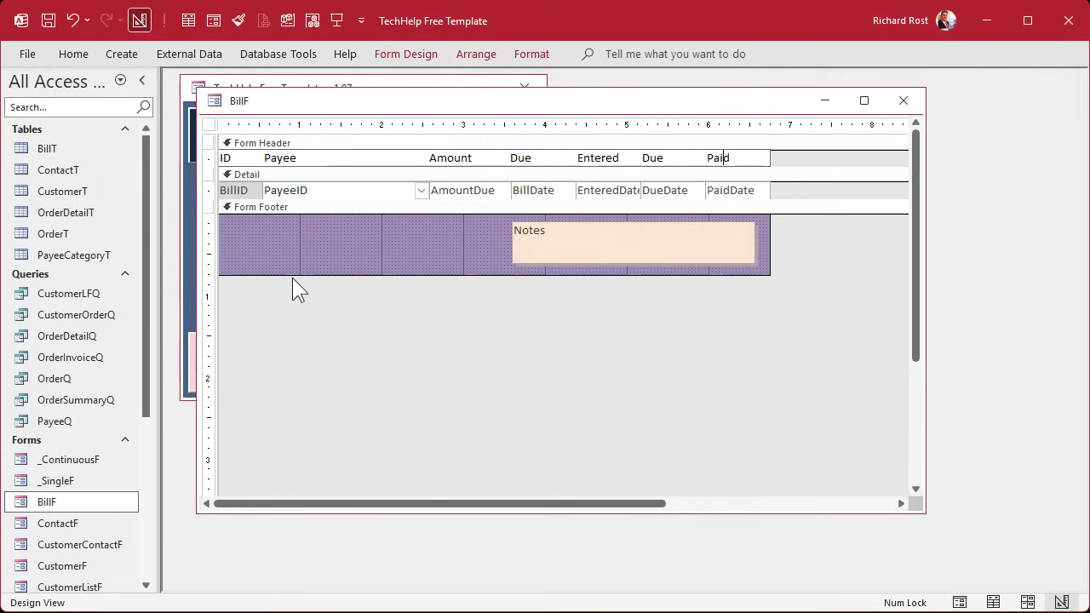
- Change the heading above BillDate to Issued and remove the extra spaces so the following headings line up with their fields
{"action": "key", "text": "Left"}
{"action": "key", "text": "Left"}
{"action": "key", "text": "Left"}
{"action": "key", "text": "Left"}
{"action": "key", "text": "Left"}
{"action": "key", "text": "Left"}
{"action": "key", "text": "Left"}
{"action": "key", "text": "Left"}
{"action": "key", "text": "Left"}
{"action": "key", "text": "Left"}
{"action": "key", "text": "Left"}
{"action": "key", "text": "Left"}
{"action": "key", "text": "Left"}
{"action": "key", "text": "Left"}
{"action": "key", "text": "Left"}
{"action": "key", "text": "Left"}
{"action": "key", "text": "Left"}
{"action": "key", "text": "Left"}
{"action": "key", "text": "Left"}
{"action": "key", "text": "Left"}
{"action": "key", "text": "BackSpace"}
{"action": "key", "text": "BackSpace"}
{"action": "key", "text": "BackSpace"}
{"action": "type", "text": "Issued"}
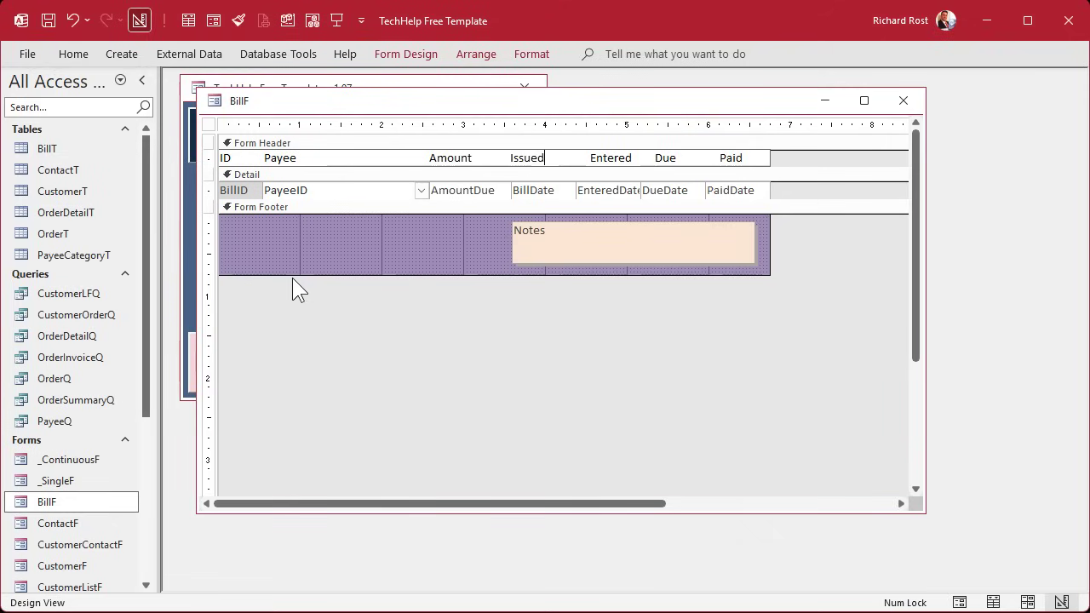
{"action": "key", "text": "Delete"}
{"action": "key", "text": "Delete"}
{"action": "key", "text": "Delete"}
{"action": "key", "text": "Delete"}
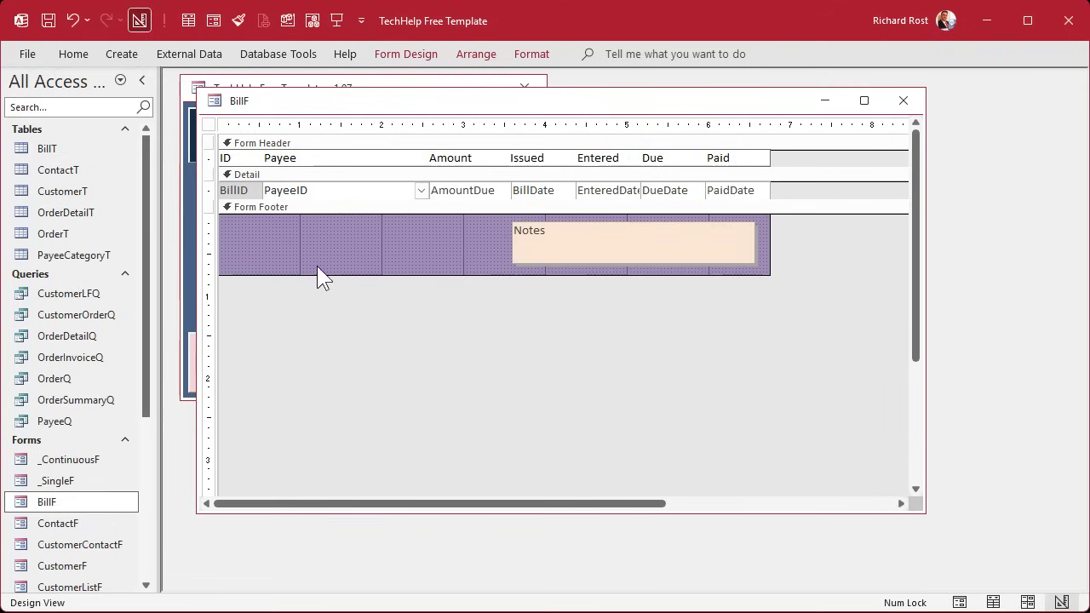
- Finish editing the header label, close BillF, and reopen it in Form View to check the column headings
{"action": "left_click", "coordinate": [340, 245]}
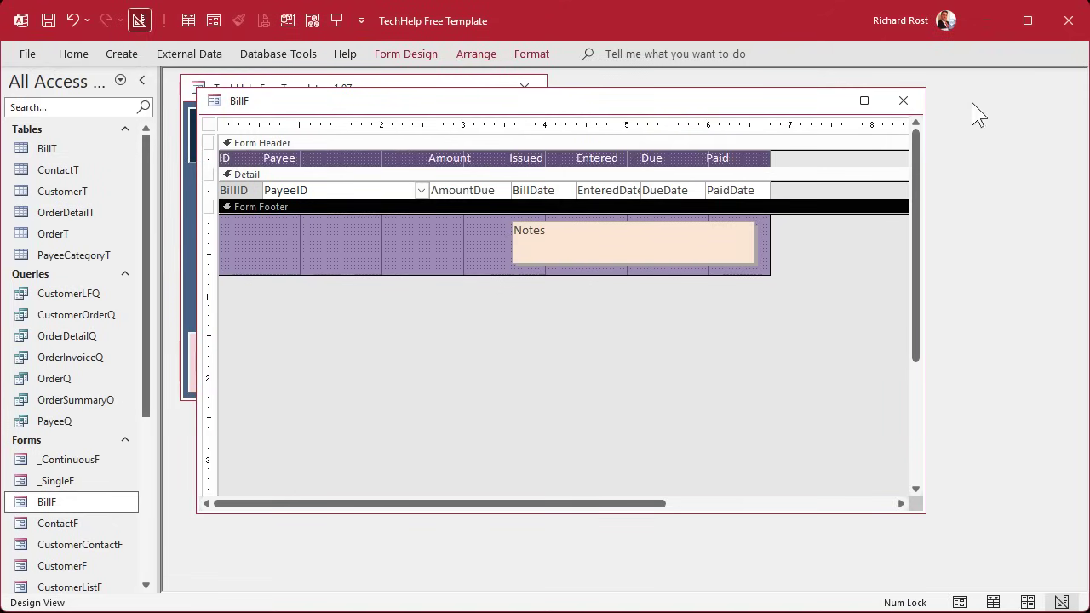
{"action": "left_click", "coordinate": [903, 101]}
{"action": "double_click", "coordinate": [47, 502]}
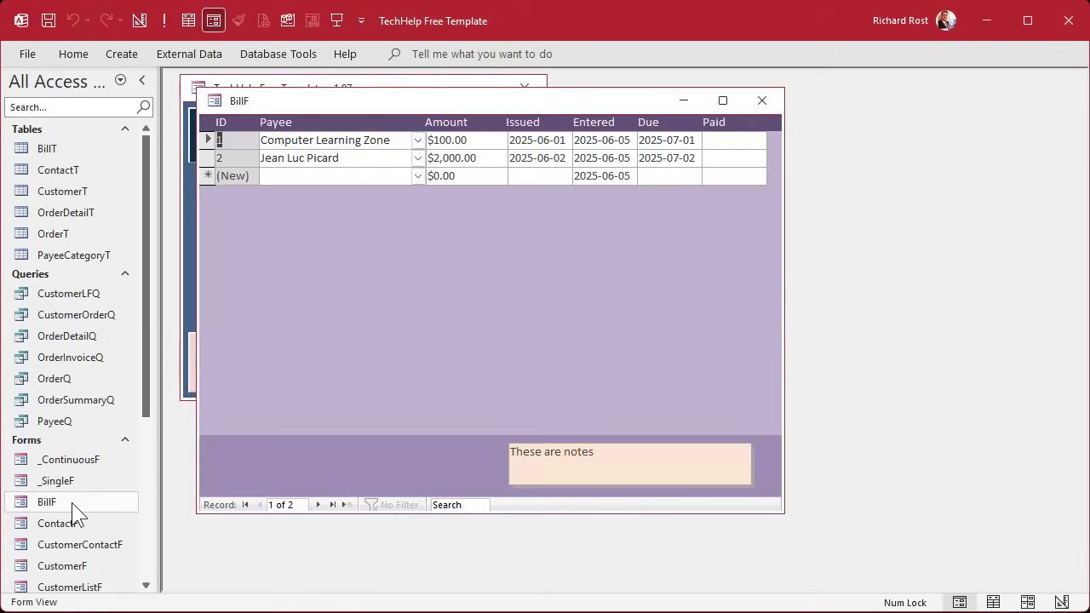